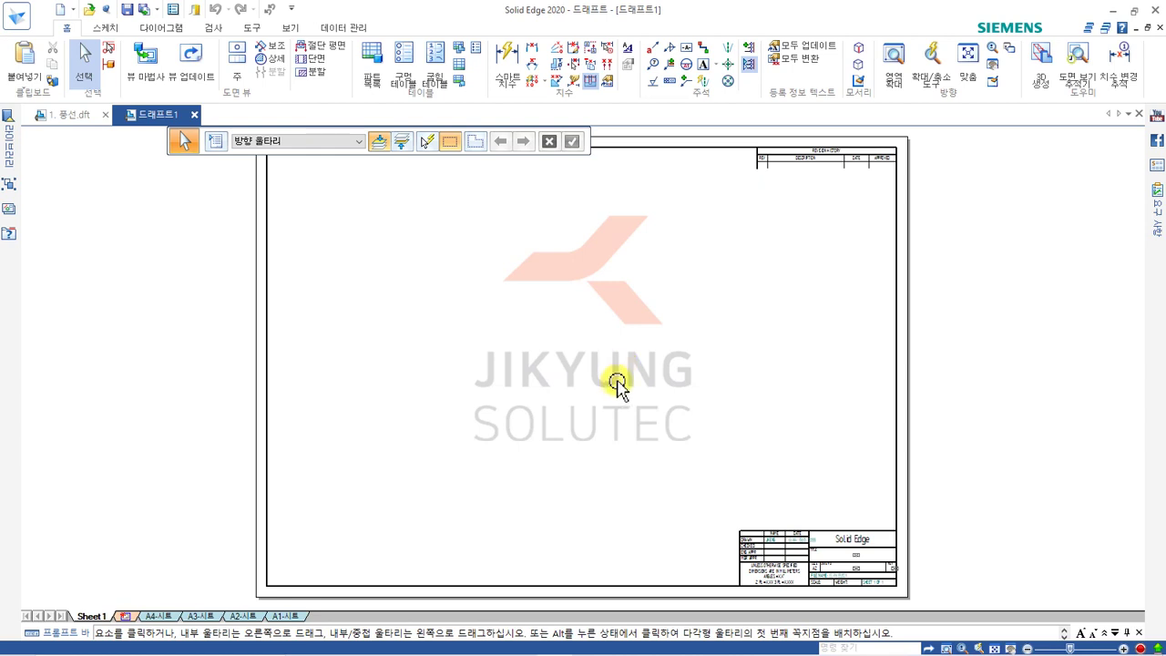
# Start the View Wizard and browse to C:\Program Files\Siemens\Solid Edge 2020\Training for the model
pyautogui.click(145, 70)
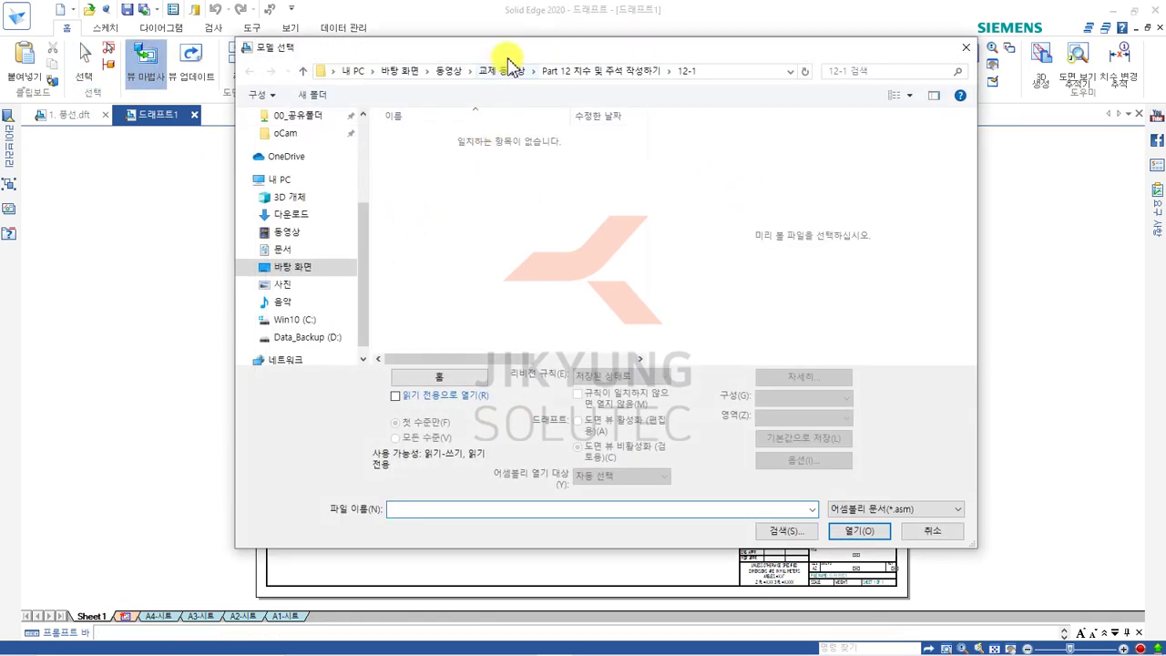
pyautogui.click(314, 321)
pyautogui.doubleClick(425, 227)
pyautogui.click(460, 288)
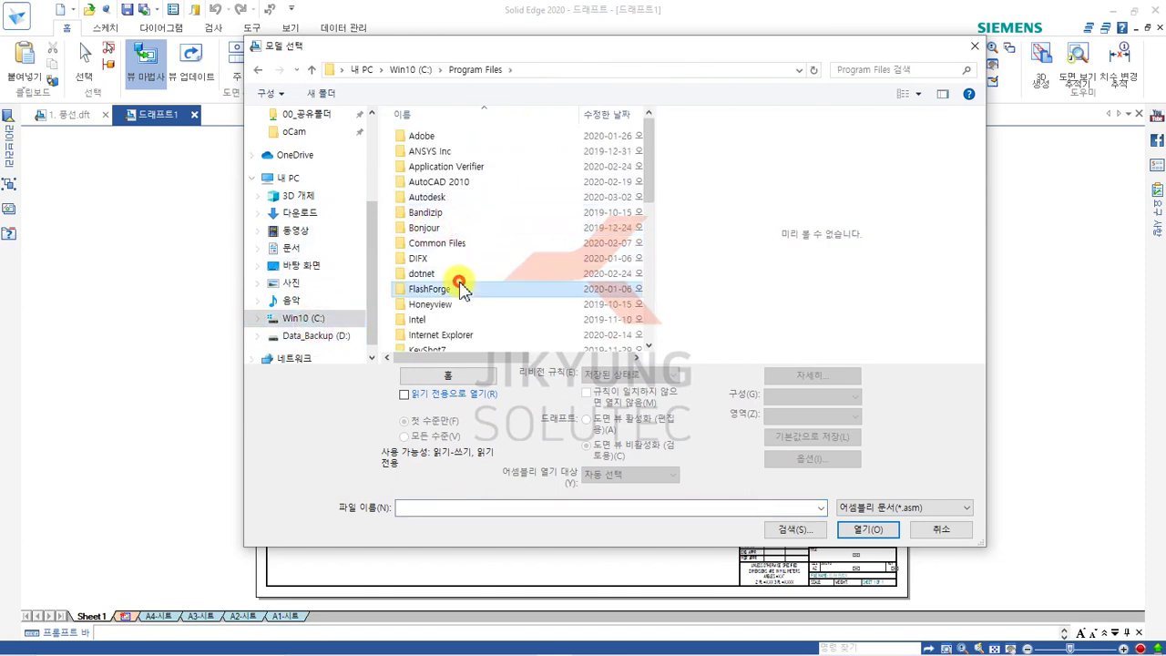
pyautogui.scroll(-7, 460, 288)
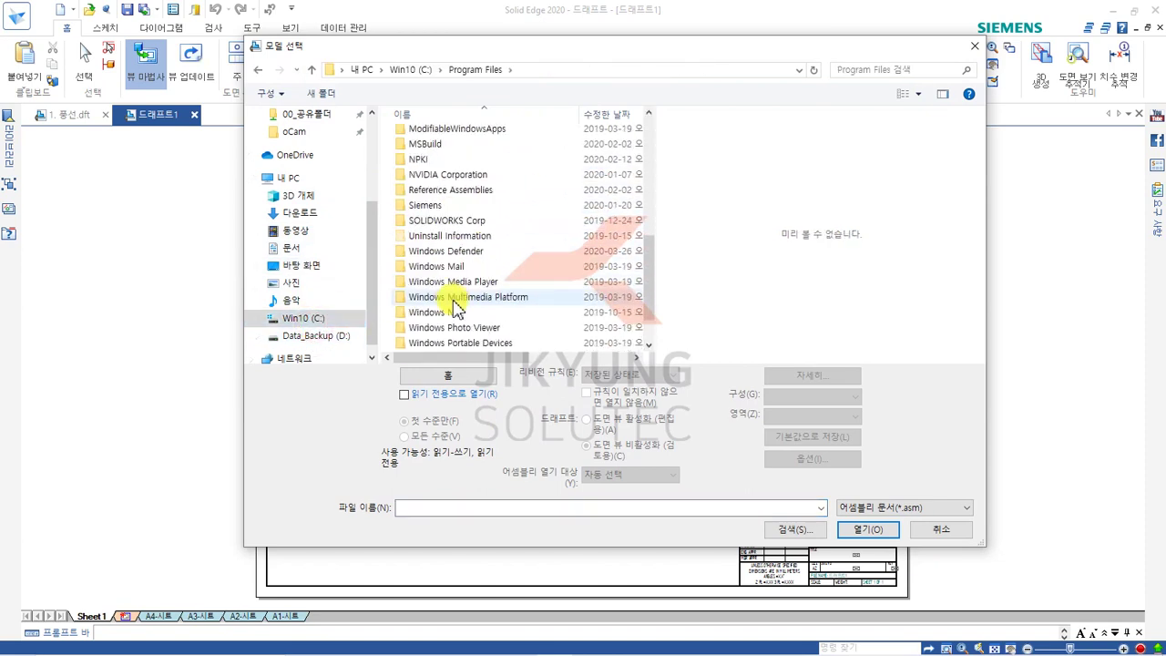
pyautogui.doubleClick(420, 205)
pyautogui.click(476, 153)
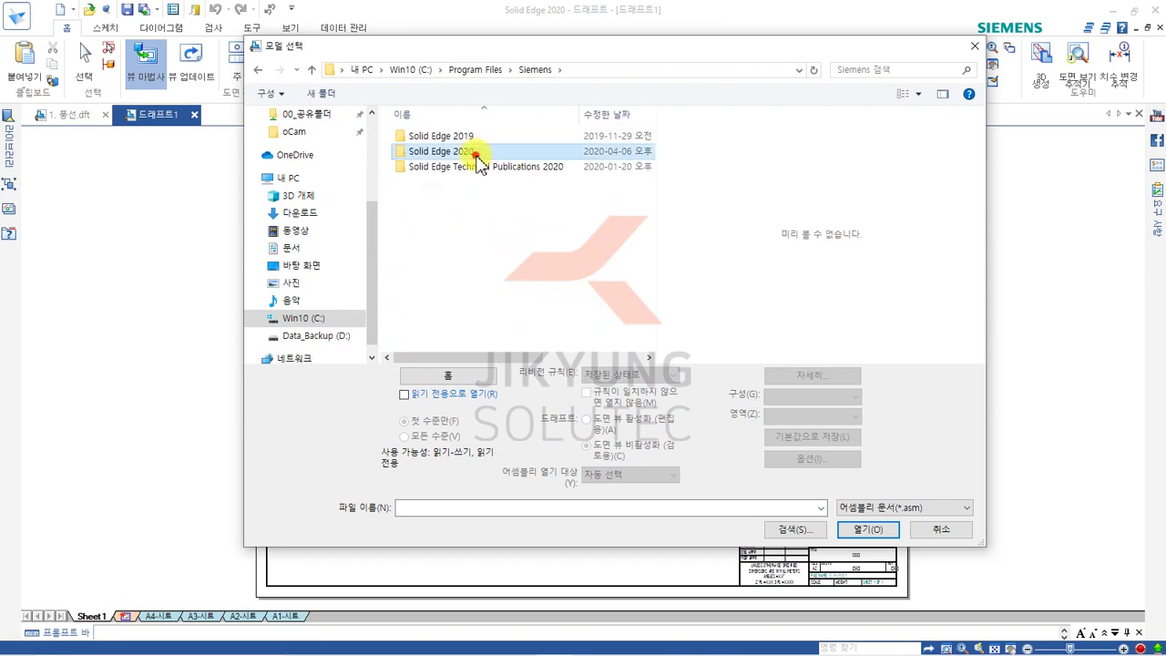
pyautogui.doubleClick(475, 153)
pyautogui.click(438, 326)
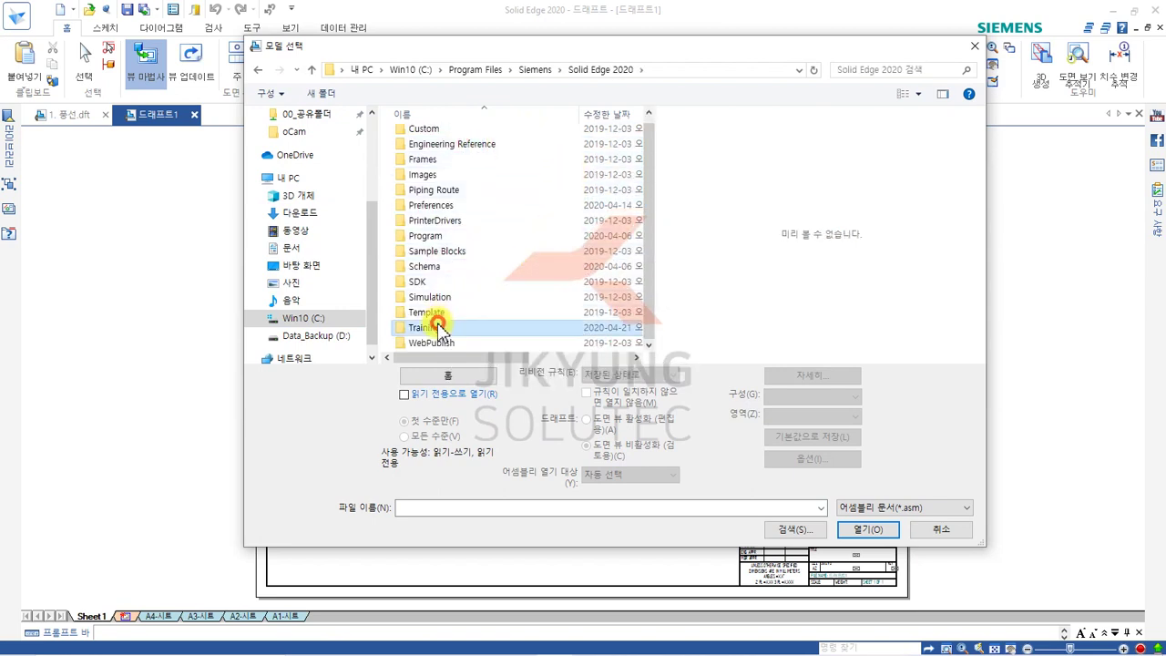
pyautogui.doubleClick(438, 326)
pyautogui.scroll(-3, 546, 282)
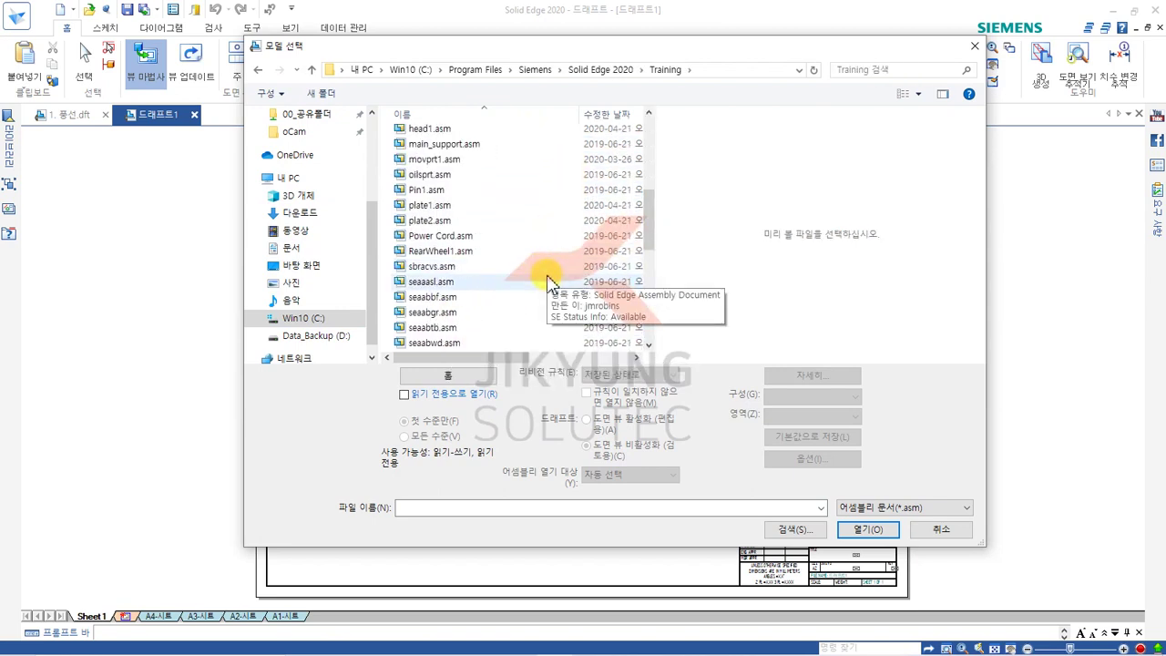
# Filter the model files to part documents (*.par) and open block.par for the drawing view
pyautogui.click(860, 509)
pyautogui.click(874, 522)
pyautogui.click(444, 334)
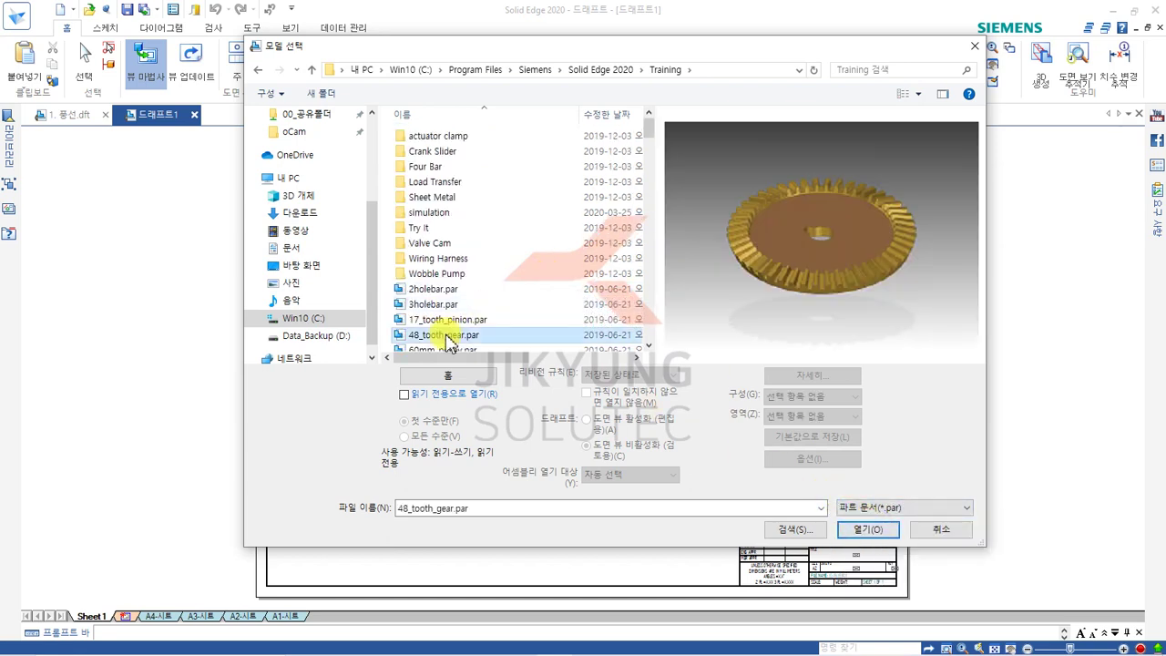
pyautogui.click(915, 507)
pyautogui.click(445, 320)
pyautogui.press('b')
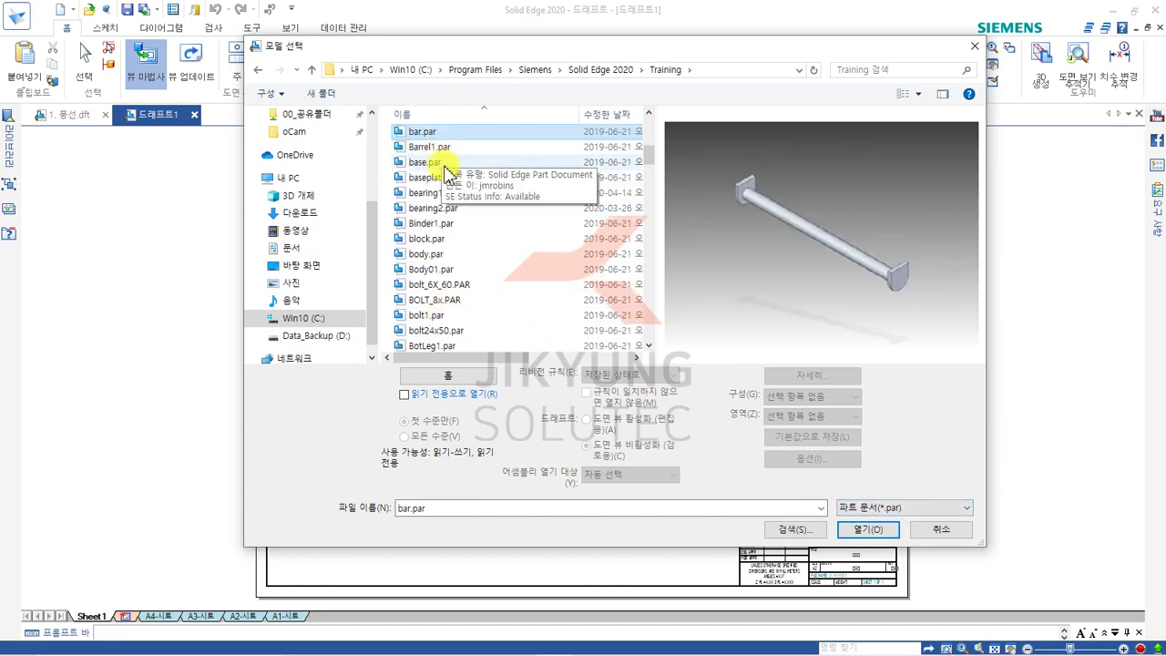
pyautogui.click(423, 239)
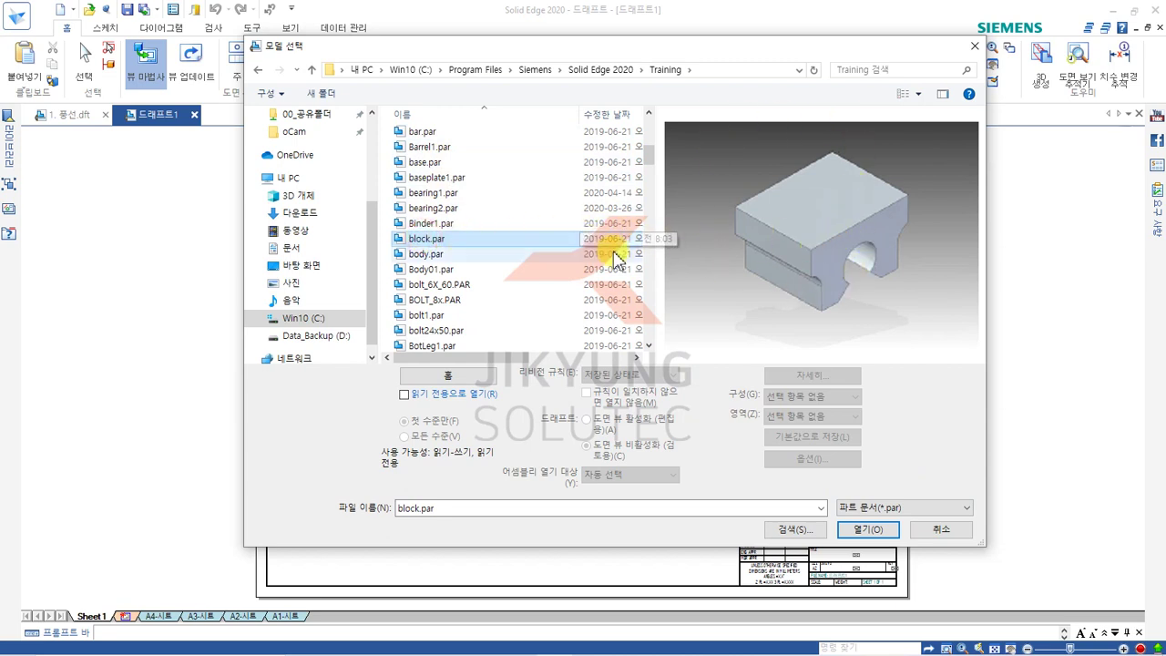
pyautogui.click(873, 537)
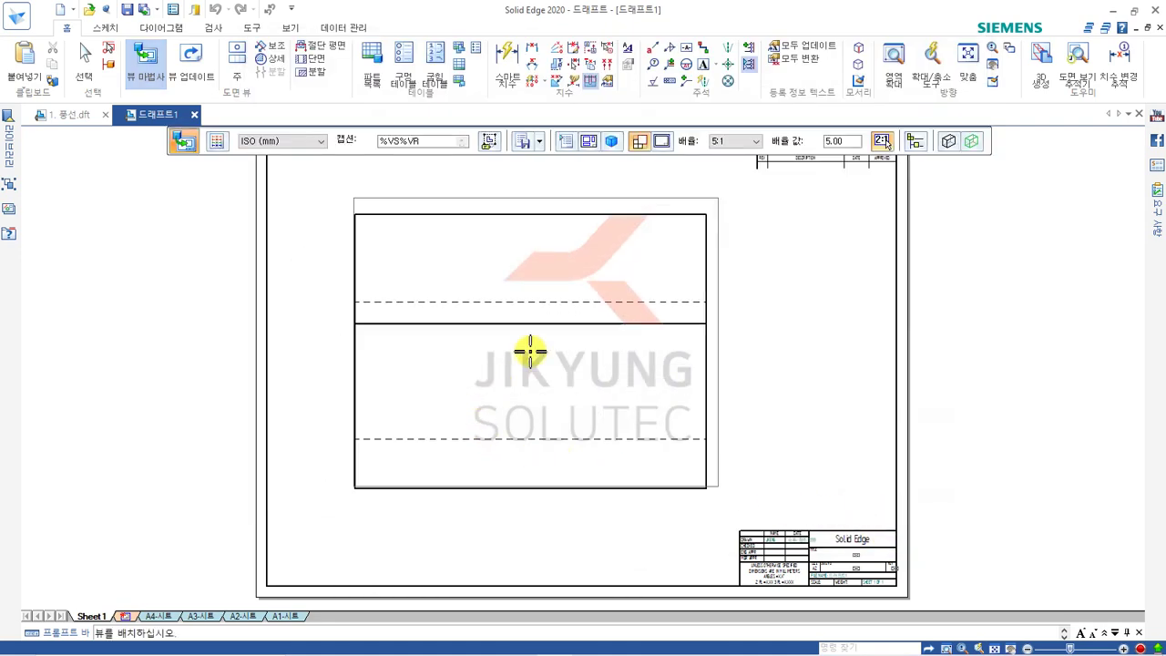
# Define a custom primary view orientation that looks at the block's LEFT face, showing the circular cutout profile
pyautogui.click(590, 149)
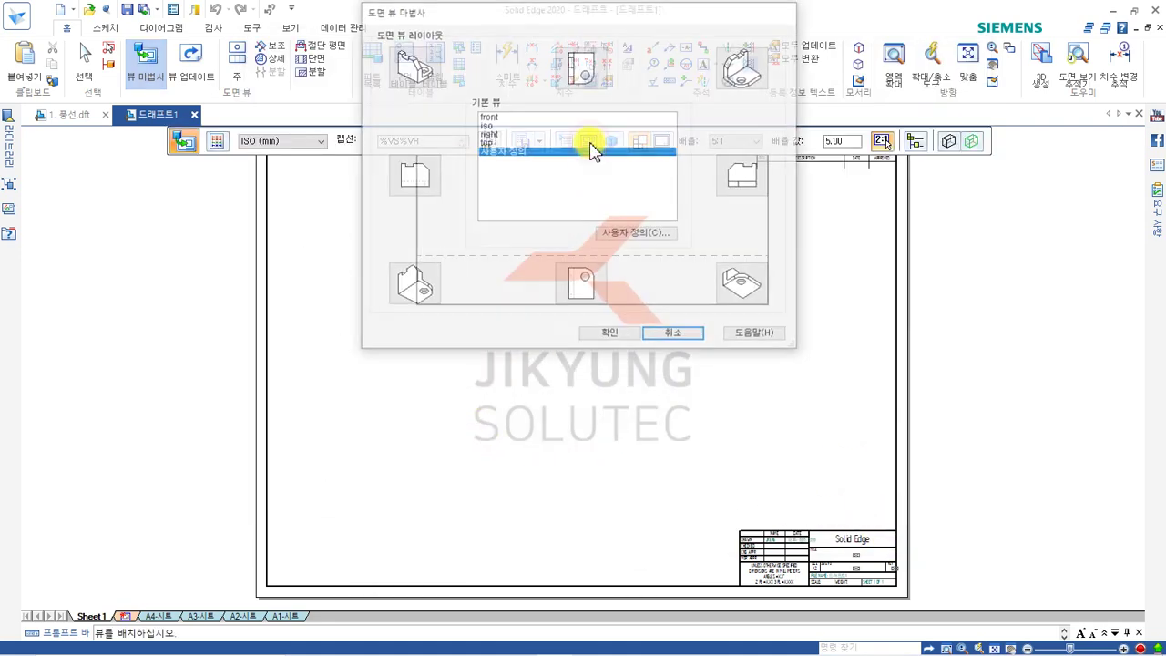
pyautogui.click(627, 231)
pyautogui.moveTo(494, 364); pyautogui.dragTo(783, 337)
pyautogui.click(876, 416)
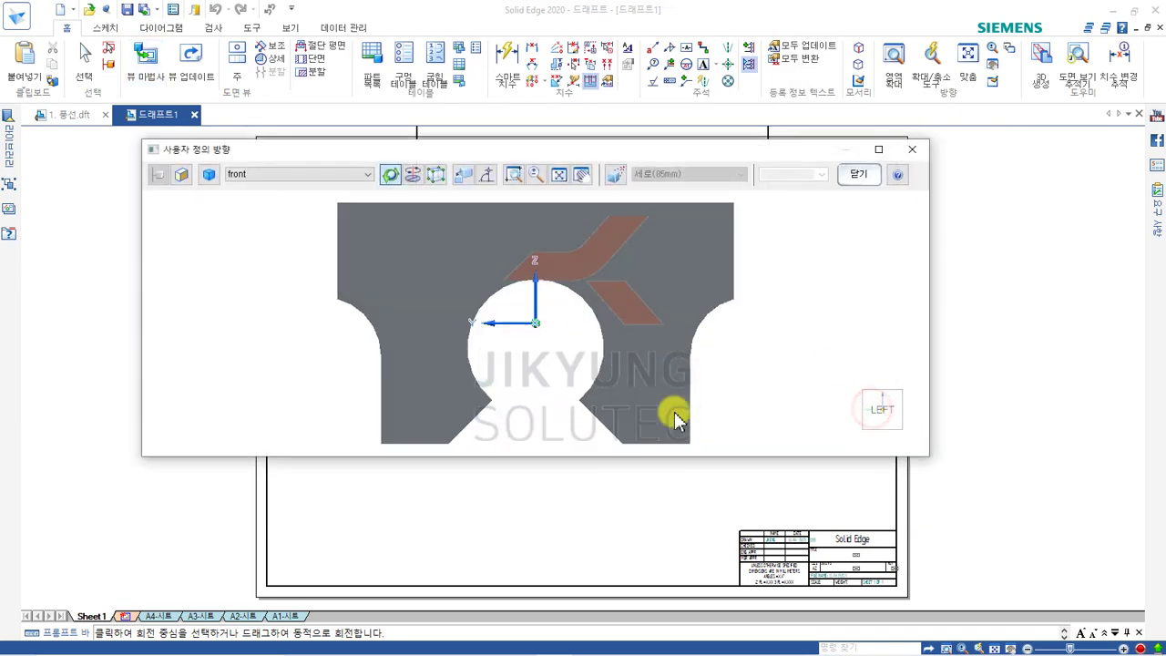
pyautogui.click(859, 174)
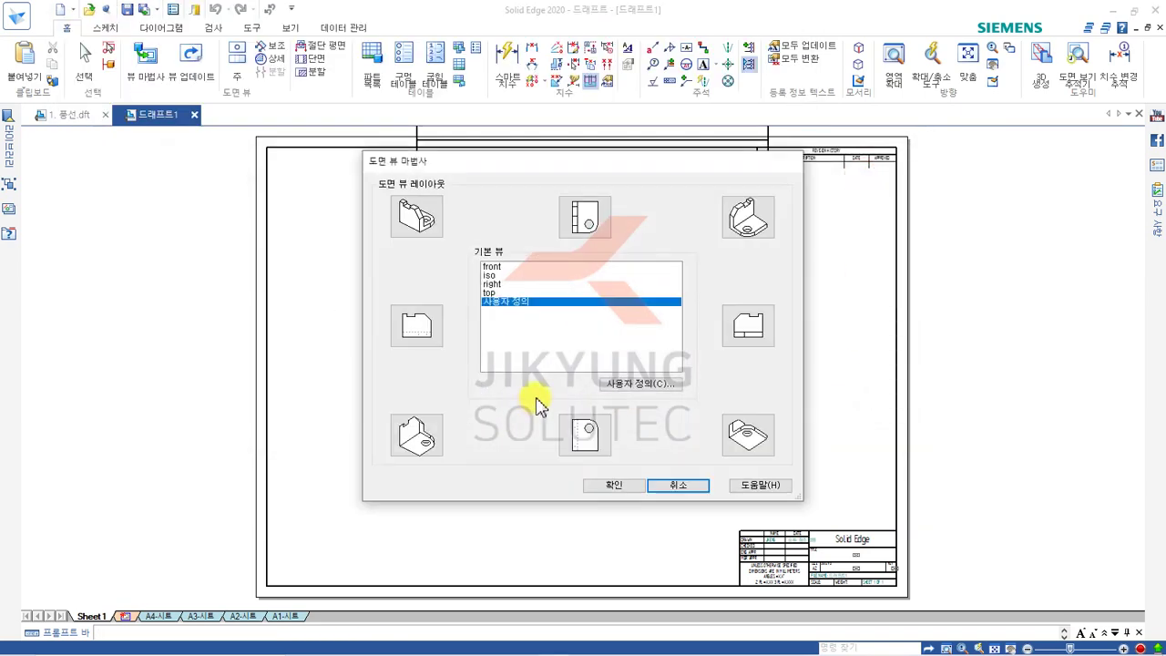
# Add the top and right projected views to the layout and place all three views with the primary view at the sheet's lower left
pyautogui.click(601, 223)
pyautogui.click(748, 325)
pyautogui.click(629, 485)
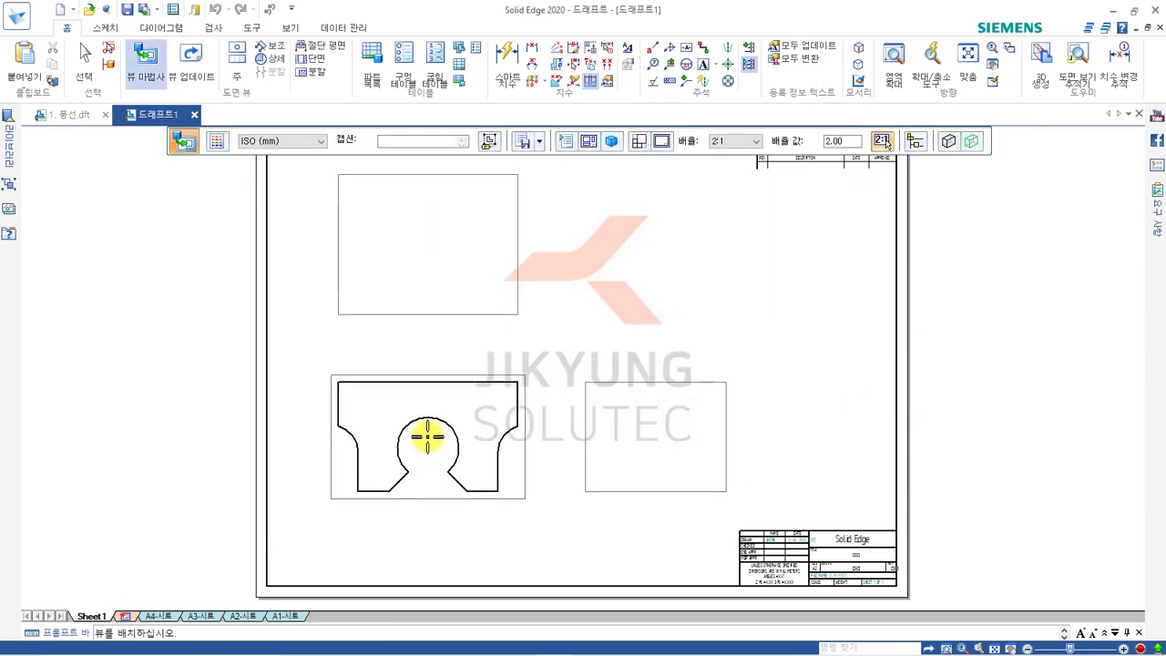
pyautogui.click(426, 437)
pyautogui.scroll(5, 703, 290)
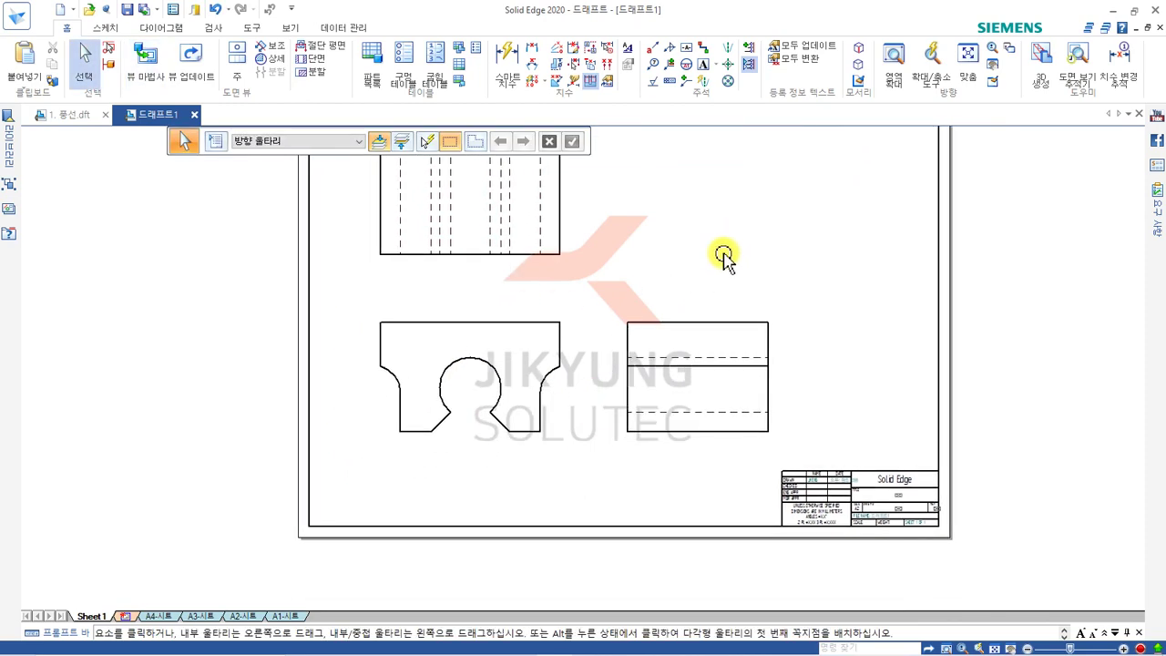
pyautogui.moveTo(610, 330); pyautogui.dragTo(593, 372, button='middle')
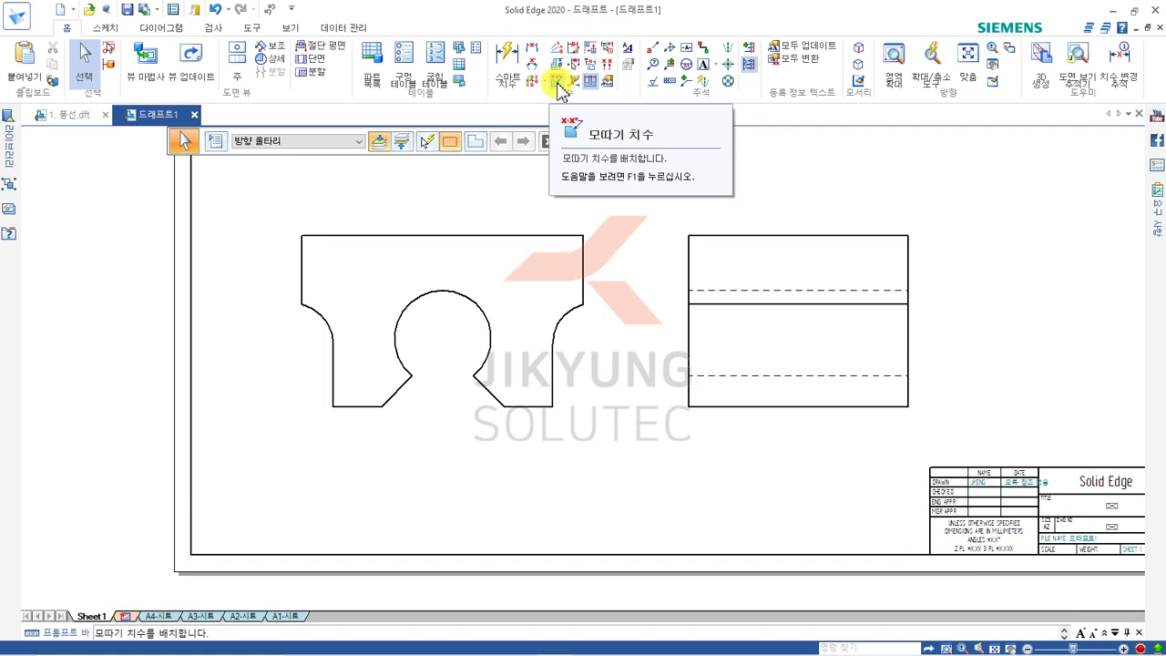
# Place an along-axis chamfer dimension on the left slanted edge below the circular cutout, referenced to the bottom edge
pyautogui.click(558, 87)
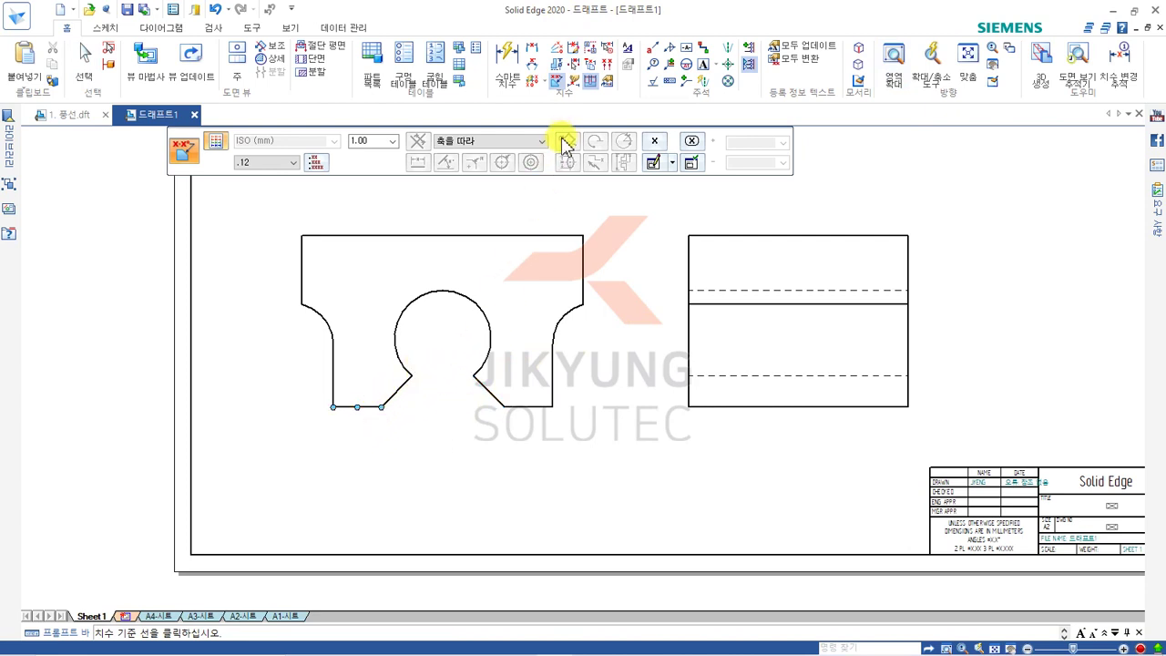
pyautogui.click(559, 81)
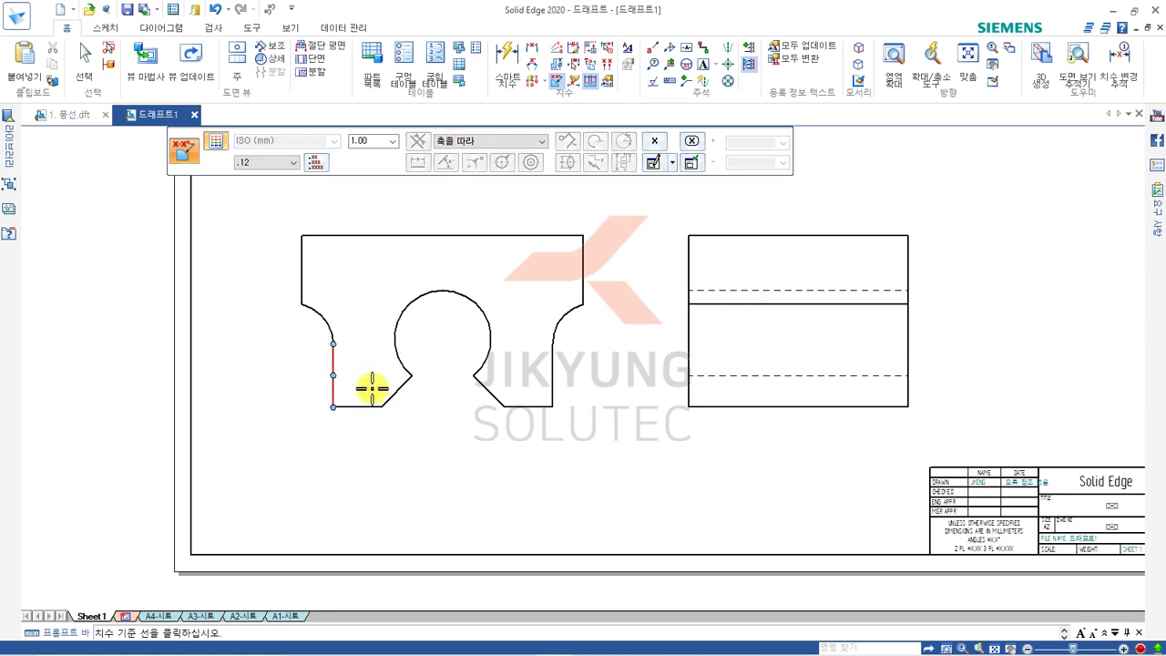
pyautogui.click(369, 405)
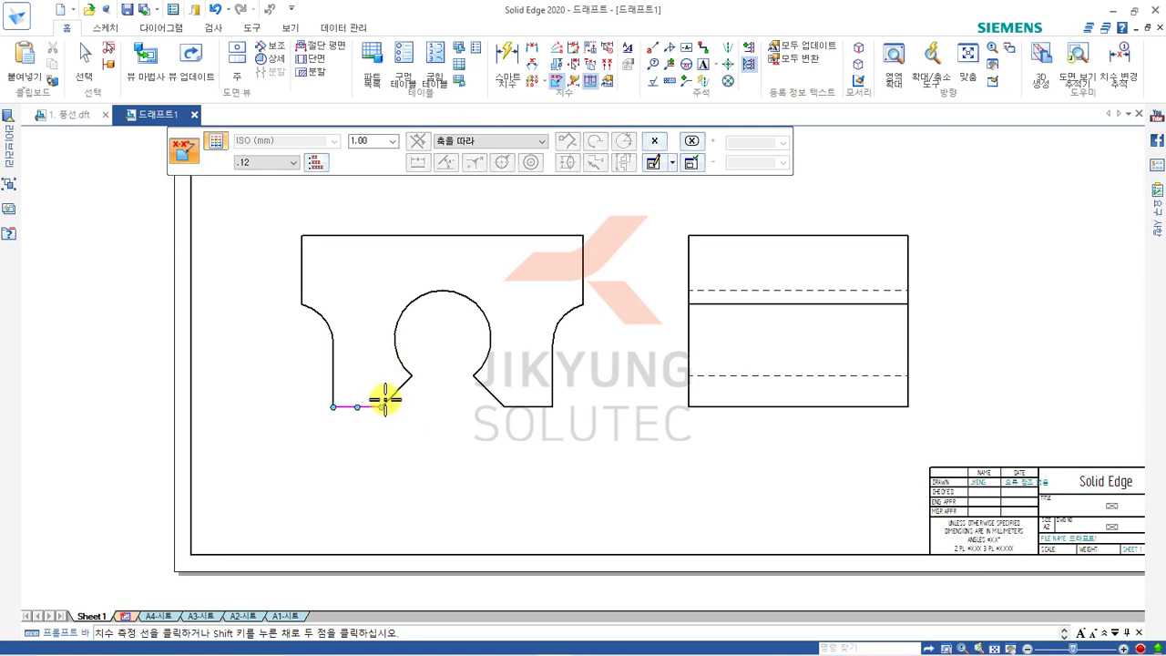
pyautogui.click(406, 383)
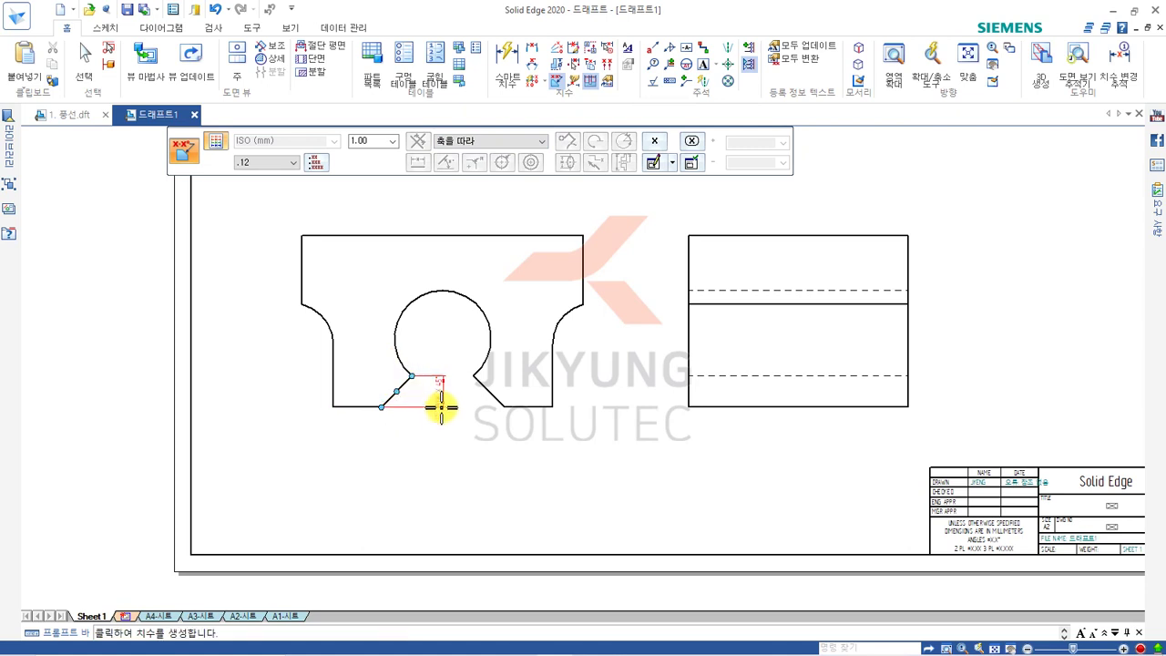
pyautogui.scroll(3, 441, 389)
pyautogui.scroll(3, 441, 390)
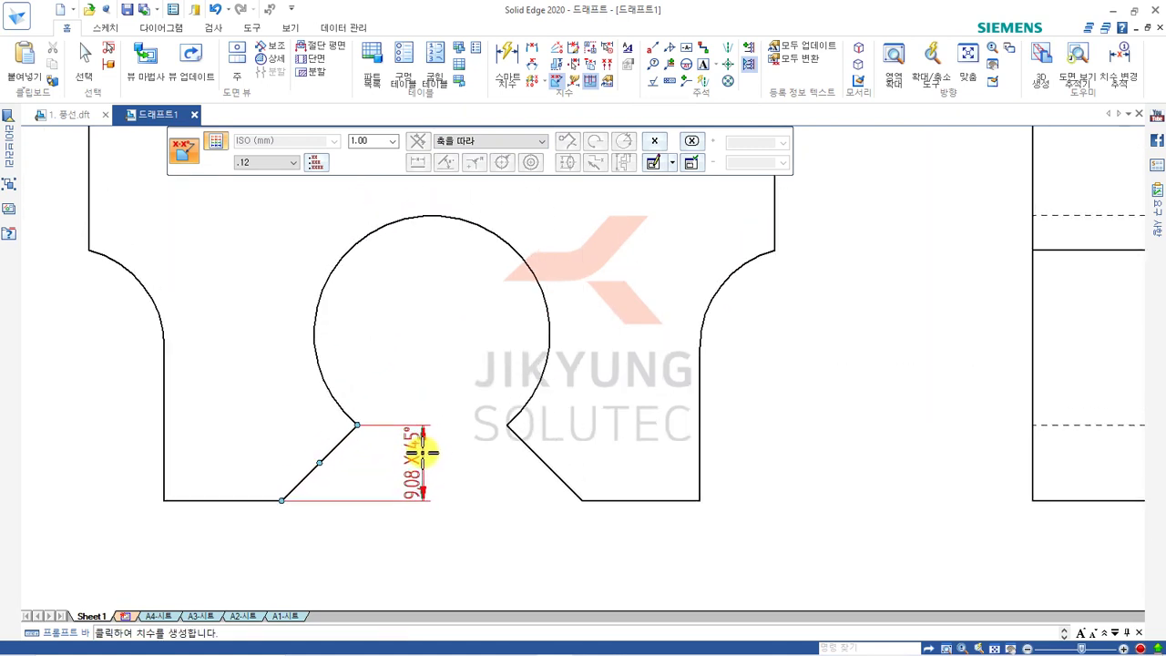
pyautogui.click(433, 454)
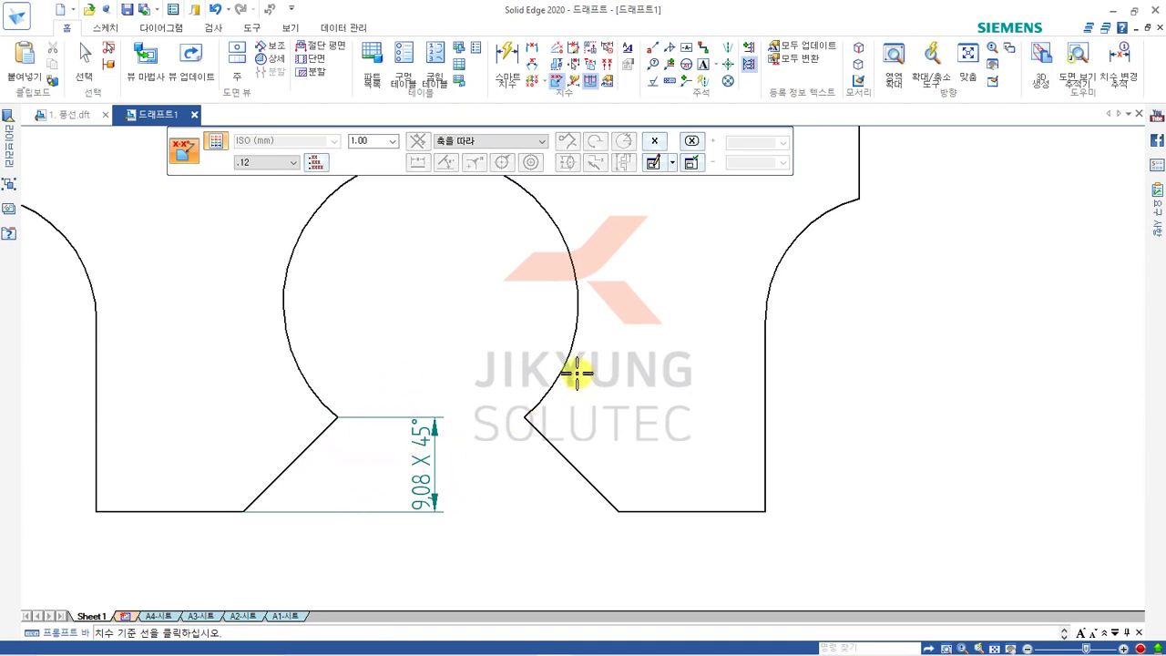
# Dimension the right slanted edge with a perpendicular-callout chamfer dimension referenced to the bottom edge, placed below the slanted edge
pyautogui.click(465, 138)
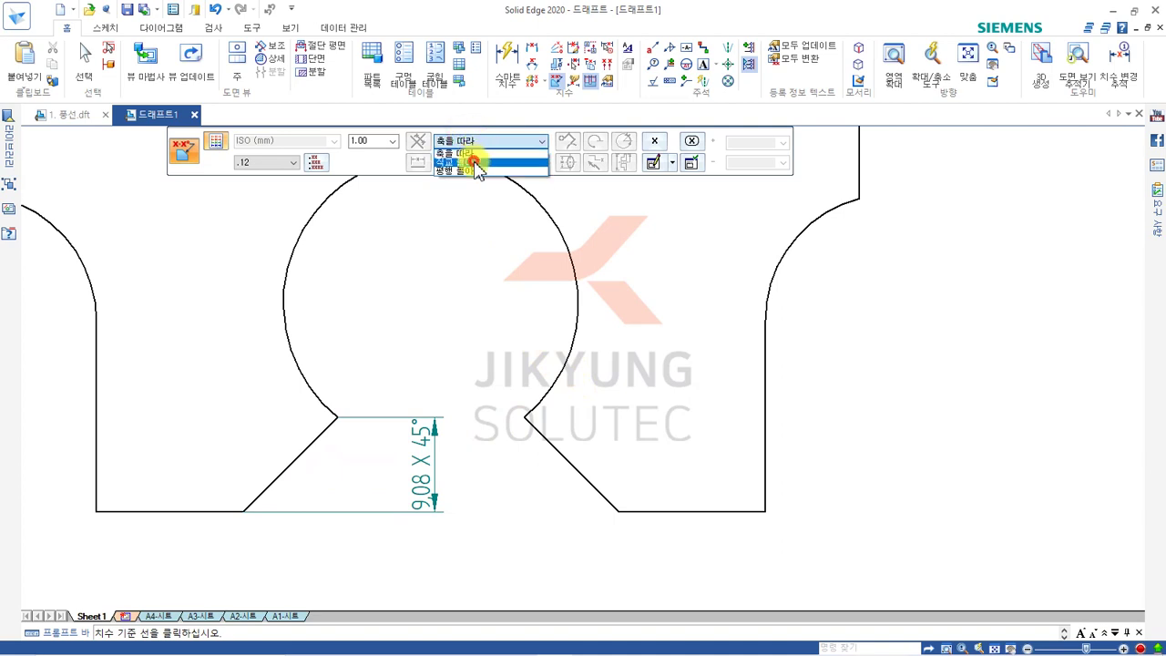
pyautogui.click(476, 162)
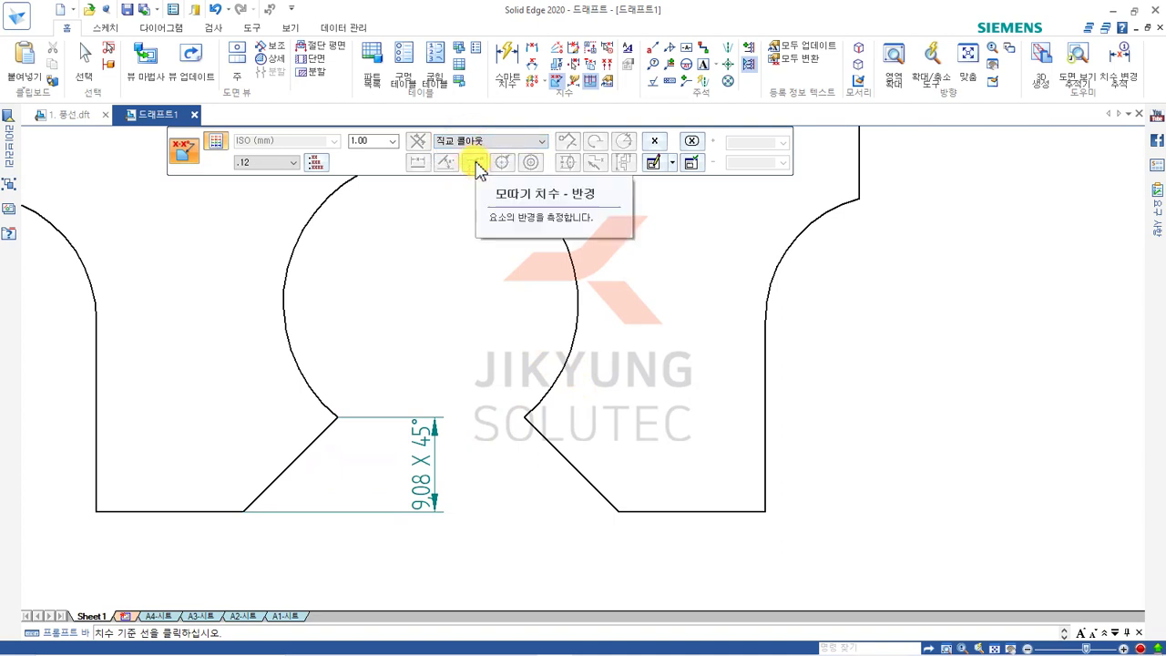
pyautogui.click(671, 509)
pyautogui.click(583, 477)
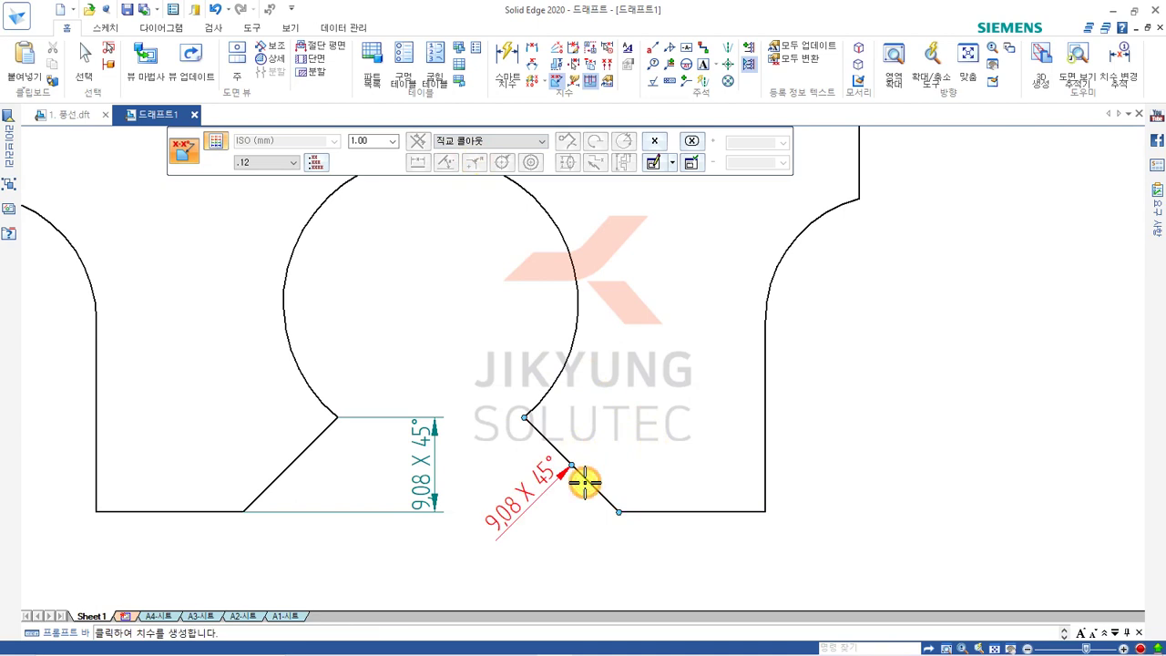
pyautogui.moveTo(616, 461); pyautogui.dragTo(648, 419, button='middle')
pyautogui.click(647, 419)
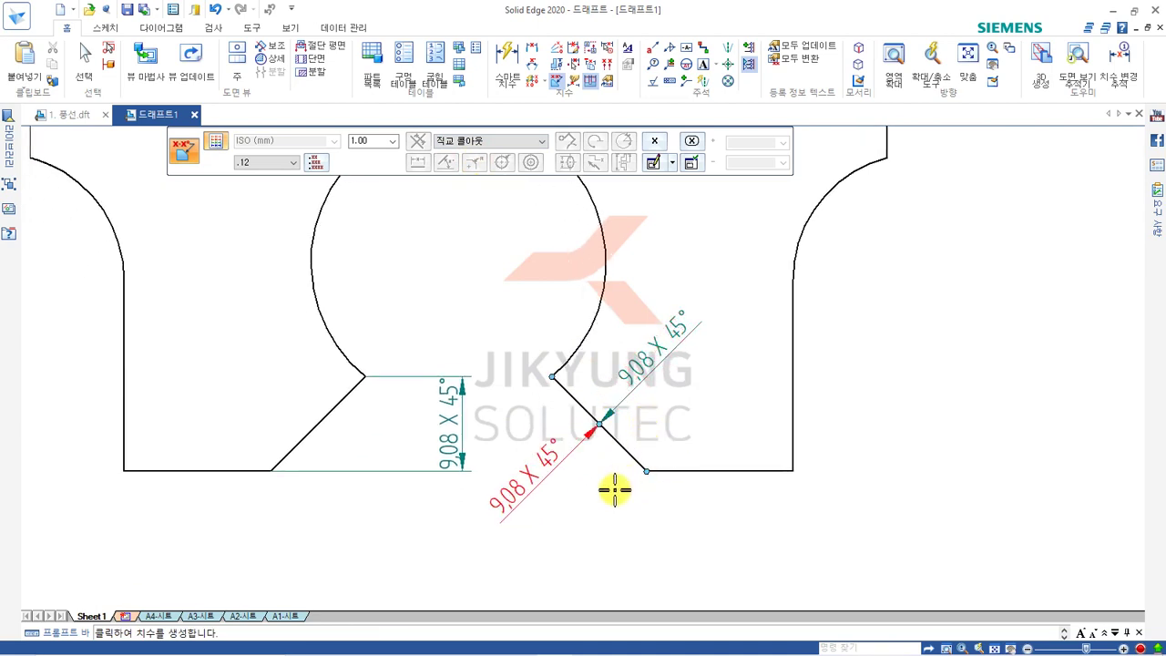
pyautogui.click(625, 481)
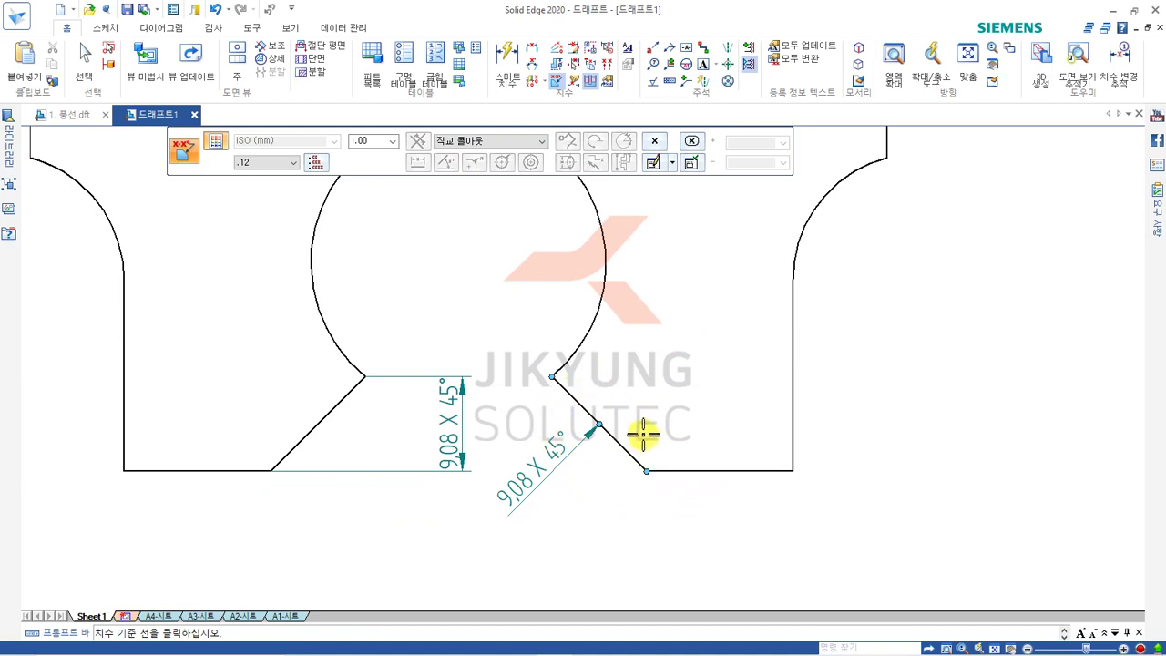
# Add a parallel-callout chamfer dimension along the same right slanted edge, referenced to the bottom edge
pyautogui.click(474, 142)
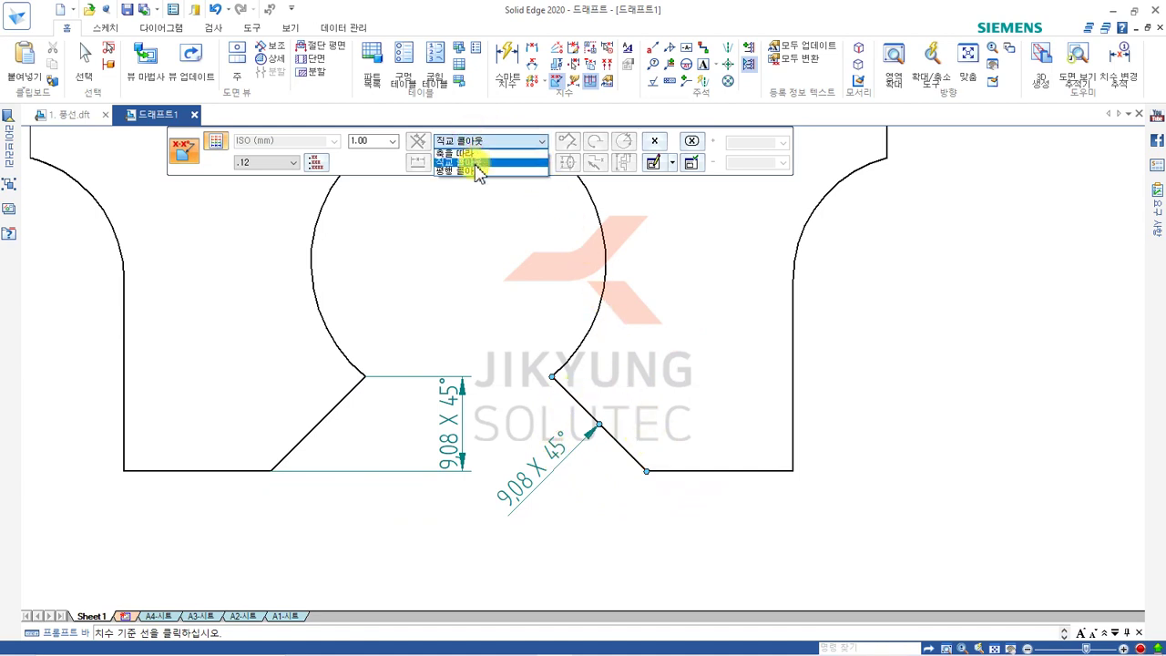
pyautogui.click(469, 172)
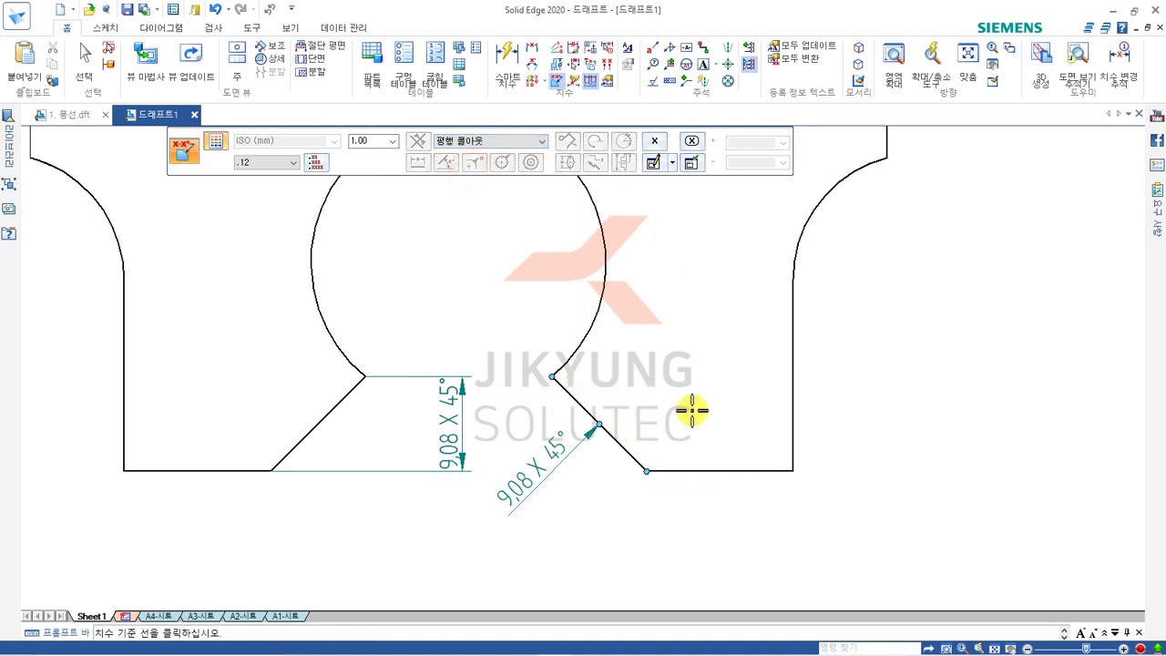
pyautogui.click(681, 470)
pyautogui.click(622, 444)
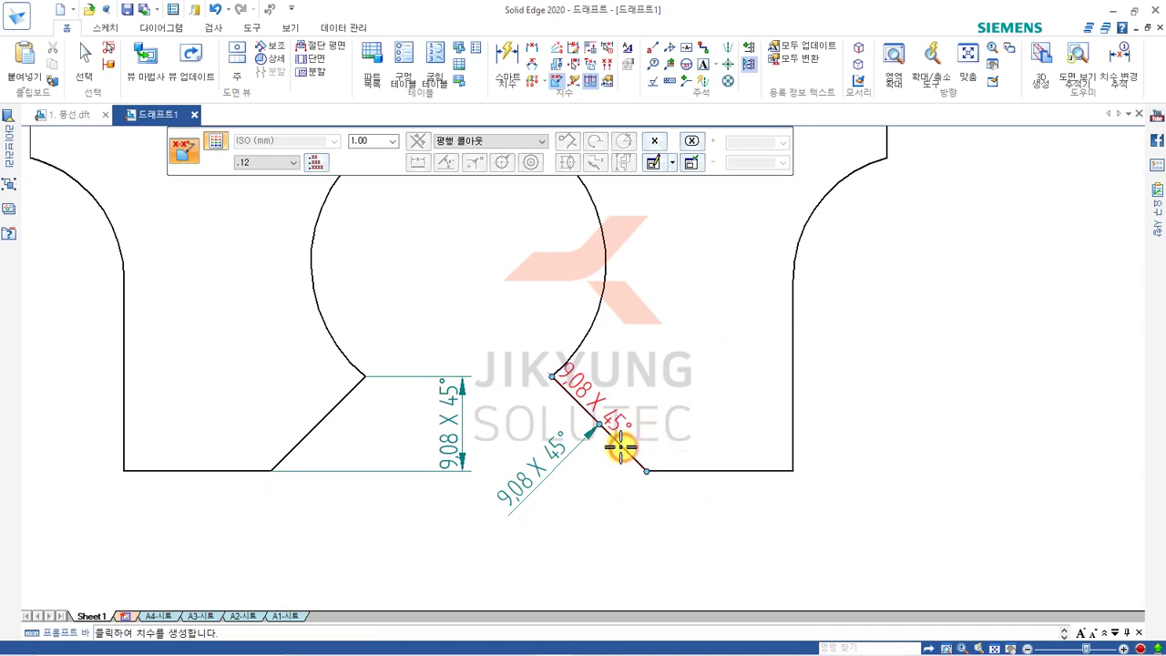
pyautogui.click(670, 410)
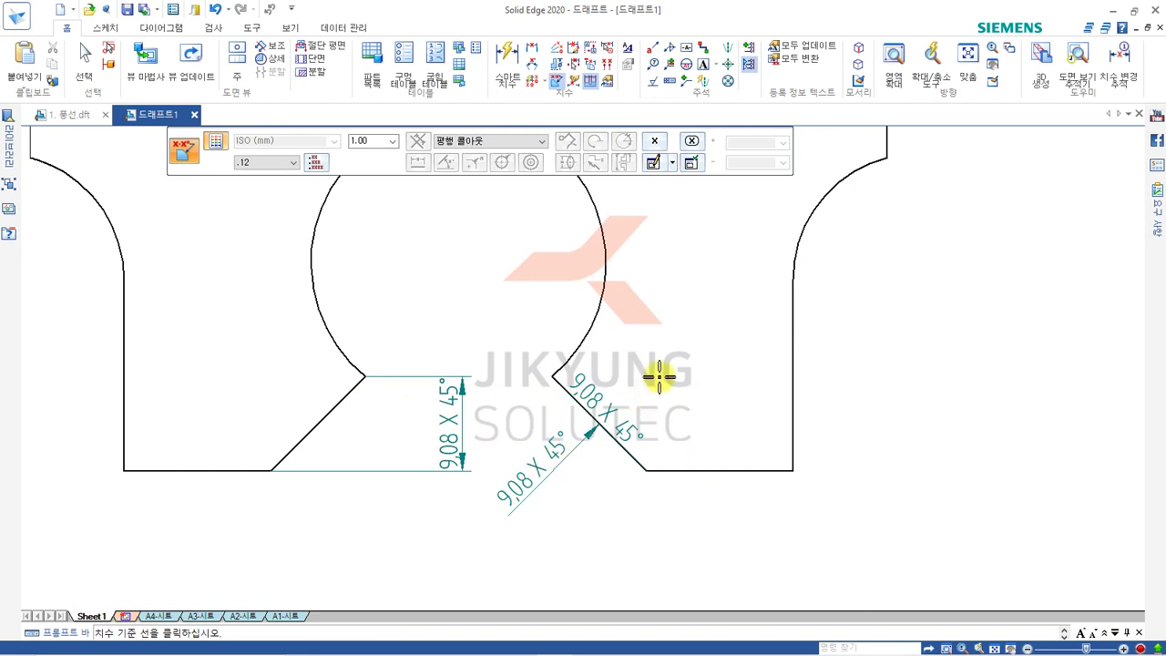
# Retrieve the model's dimensions into the front view, using the Retrieve Dimensions command in add-dimensions mode
pyautogui.click(573, 82)
pyautogui.scroll(-4, 428, 372)
pyautogui.moveTo(573, 271); pyautogui.dragTo(471, 397, button='middle')
pyautogui.scroll(-2, 471, 397)
pyautogui.click(378, 321)
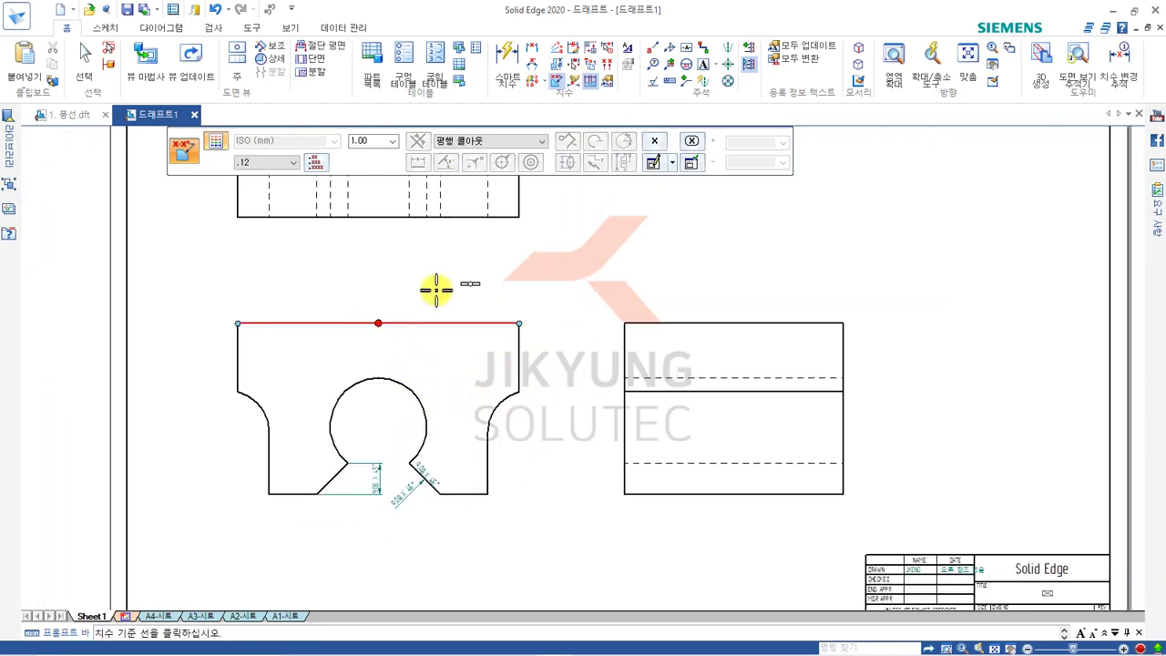
pyautogui.click(571, 83)
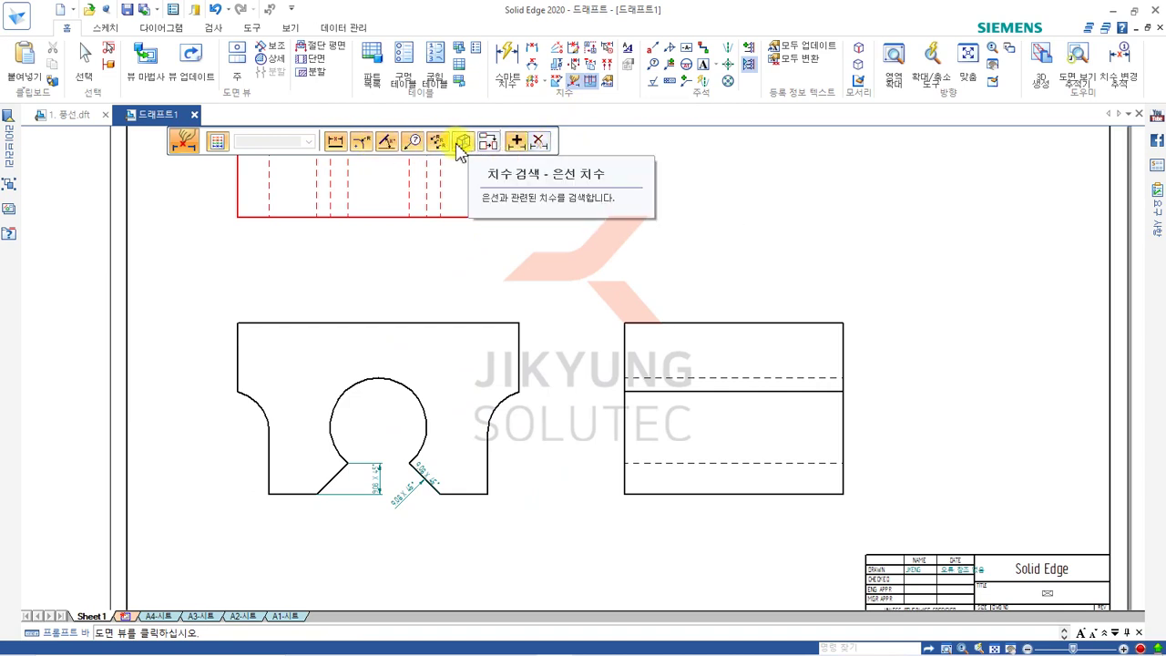
pyautogui.click(362, 142)
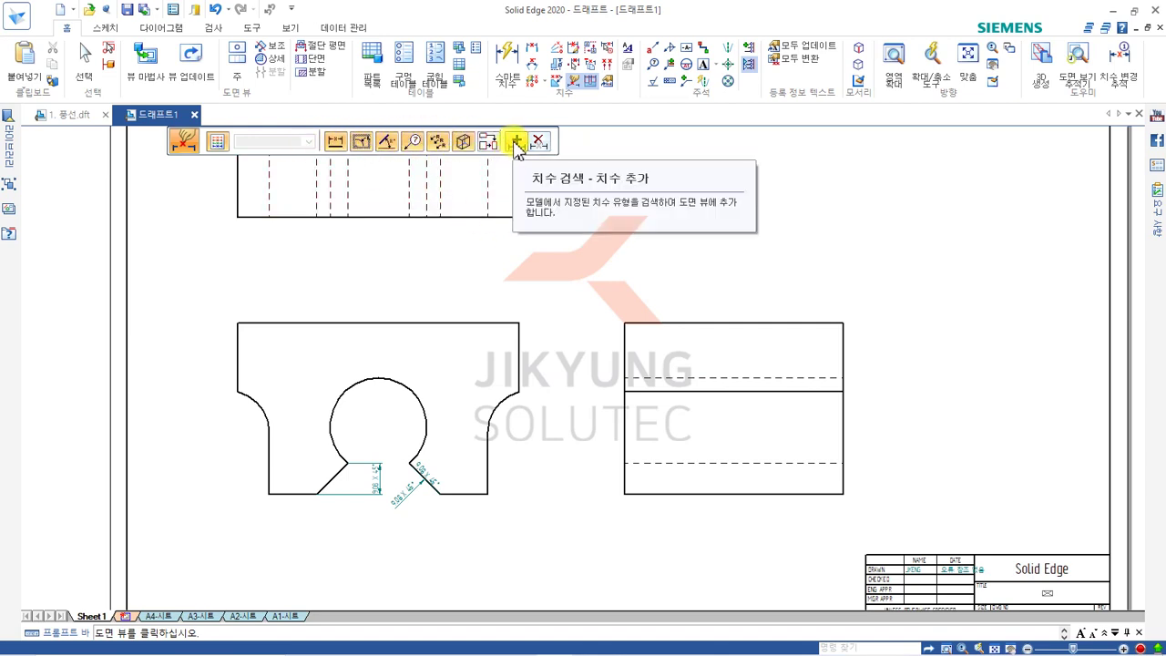
pyautogui.click(517, 144)
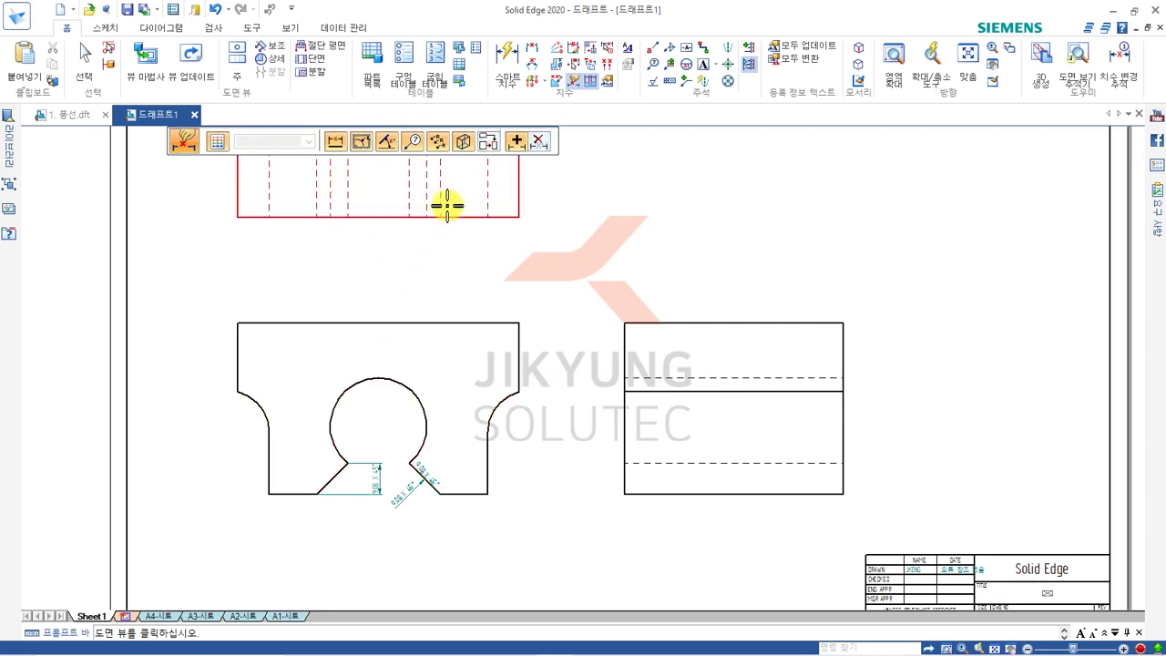
pyautogui.click(399, 322)
pyautogui.scroll(3, 520, 429)
pyautogui.scroll(-3, 547, 382)
pyautogui.scroll(1, 614, 339)
pyautogui.moveTo(618, 338); pyautogui.dragTo(636, 320, button='middle')
pyautogui.moveTo(614, 272); pyautogui.dragTo(591, 333, button='middle')
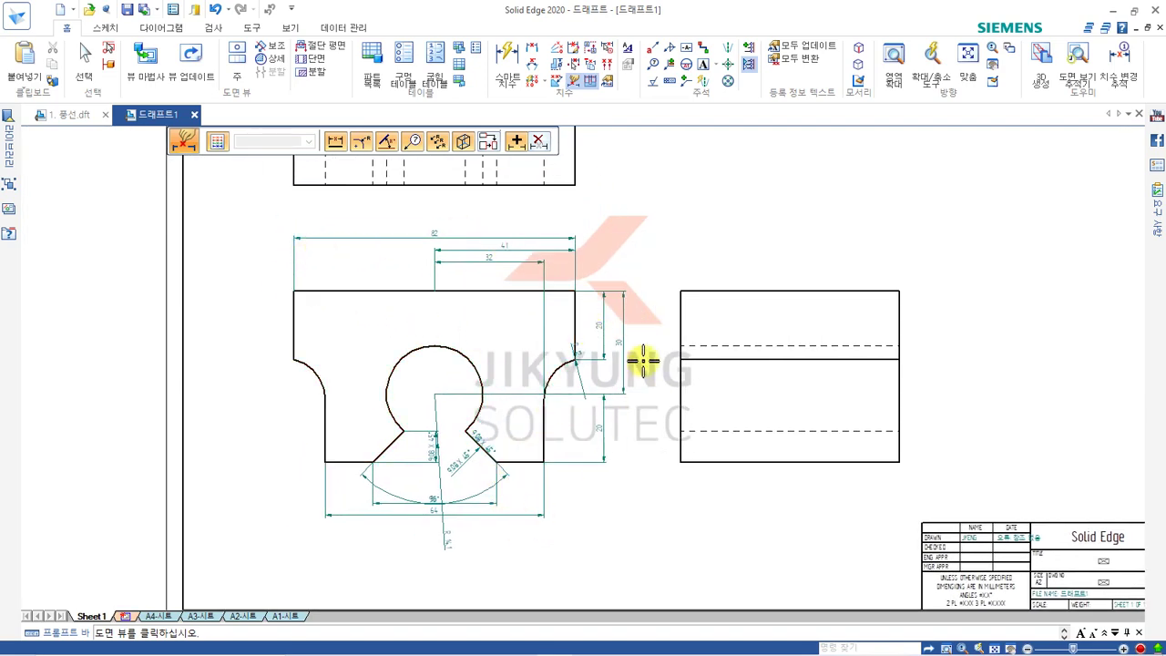
pyautogui.moveTo(658, 345); pyautogui.dragTo(635, 395, button='middle')
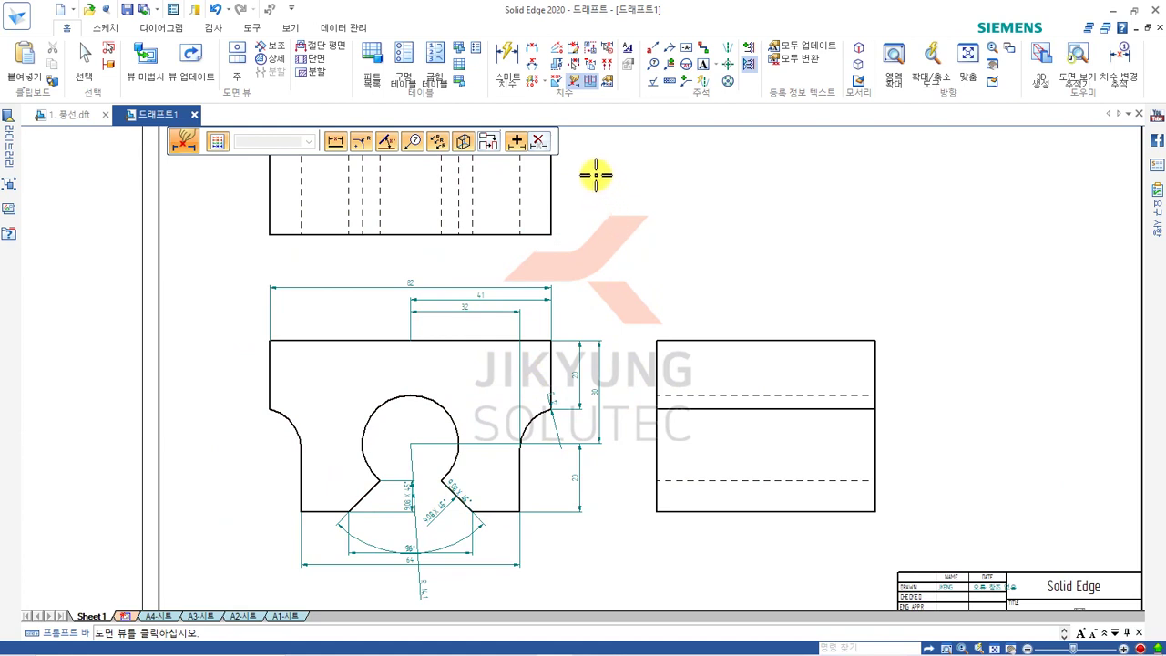
# Remove the retrieved model dimensions from the front view with the command's remove-dimensions mode
pyautogui.click(541, 143)
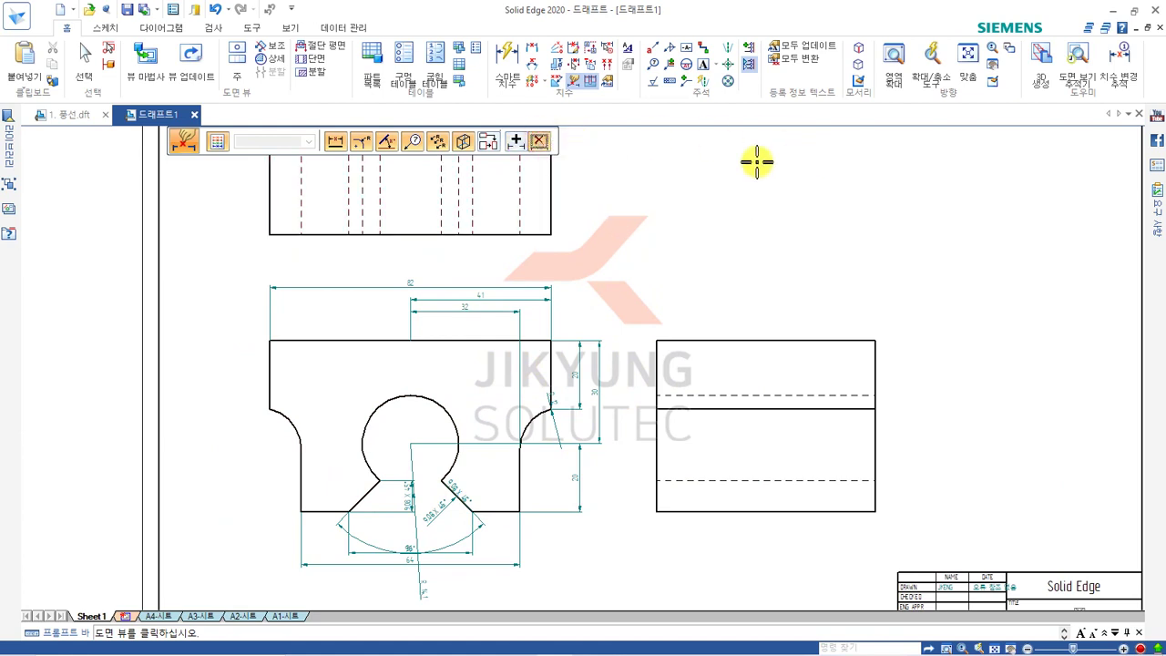
pyautogui.click(369, 333)
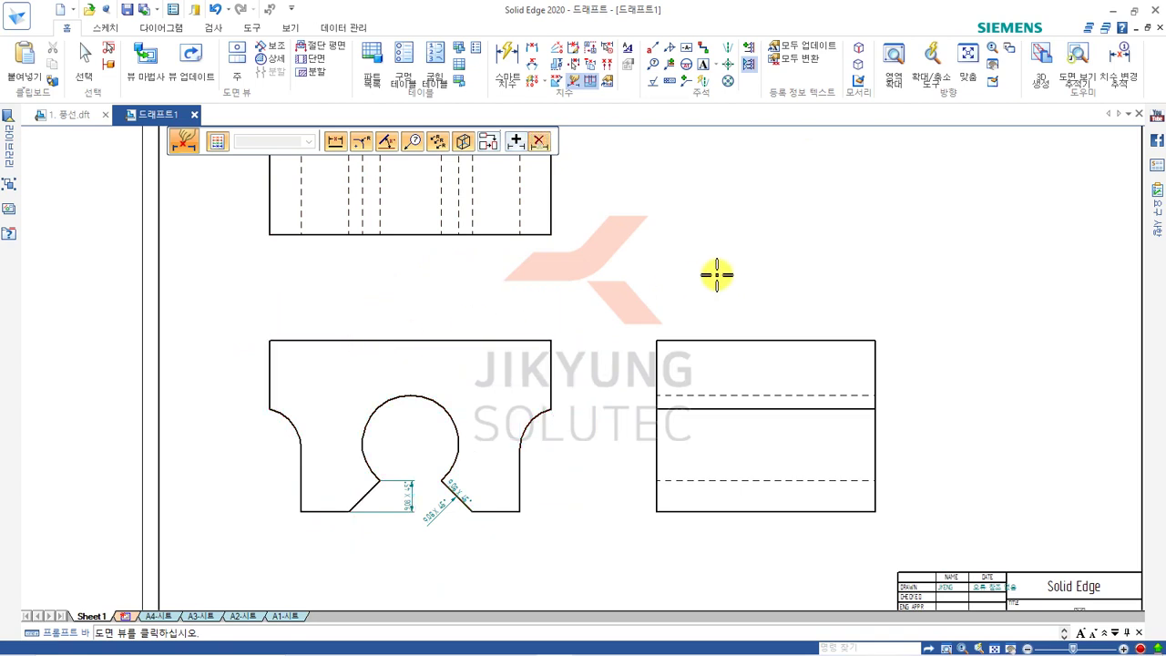
pyautogui.scroll(2, 583, 373)
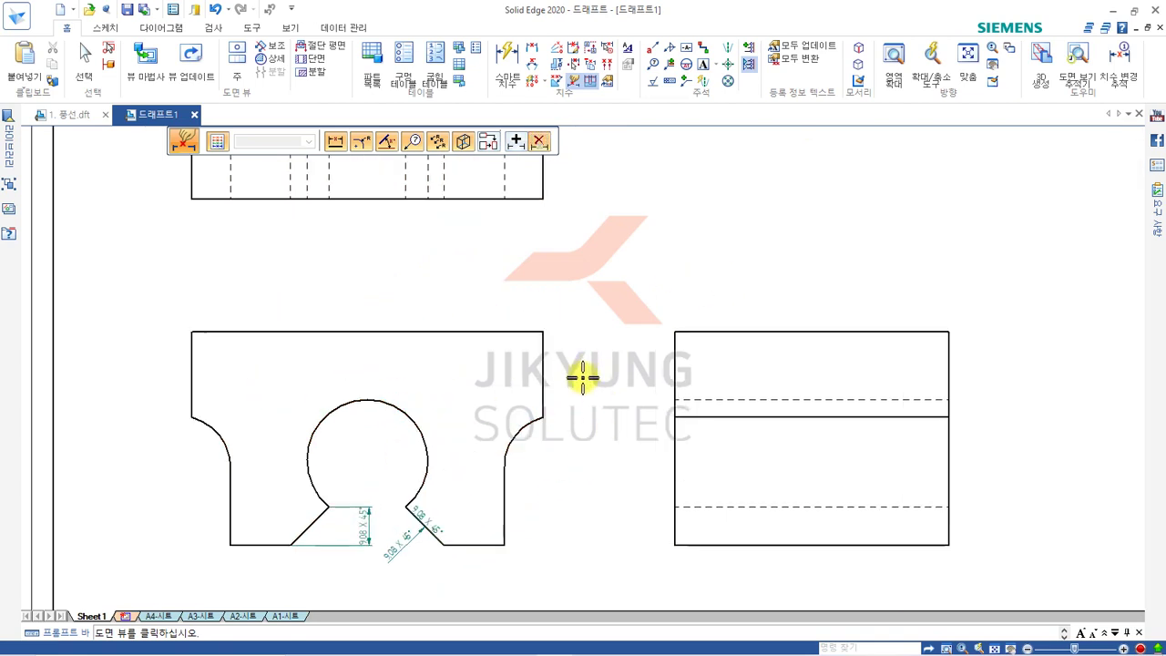
pyautogui.moveTo(610, 344); pyautogui.dragTo(643, 321, button='middle')
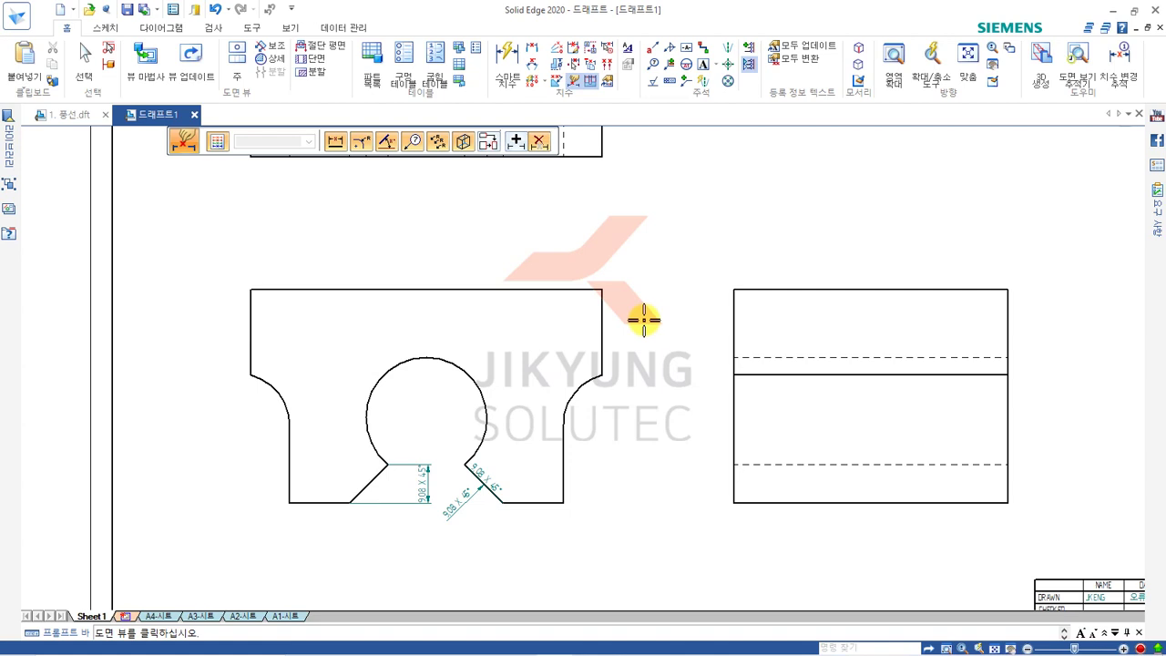
# Place a leader with a horizontal break line pointing at the front view's top edge
pyautogui.click(689, 82)
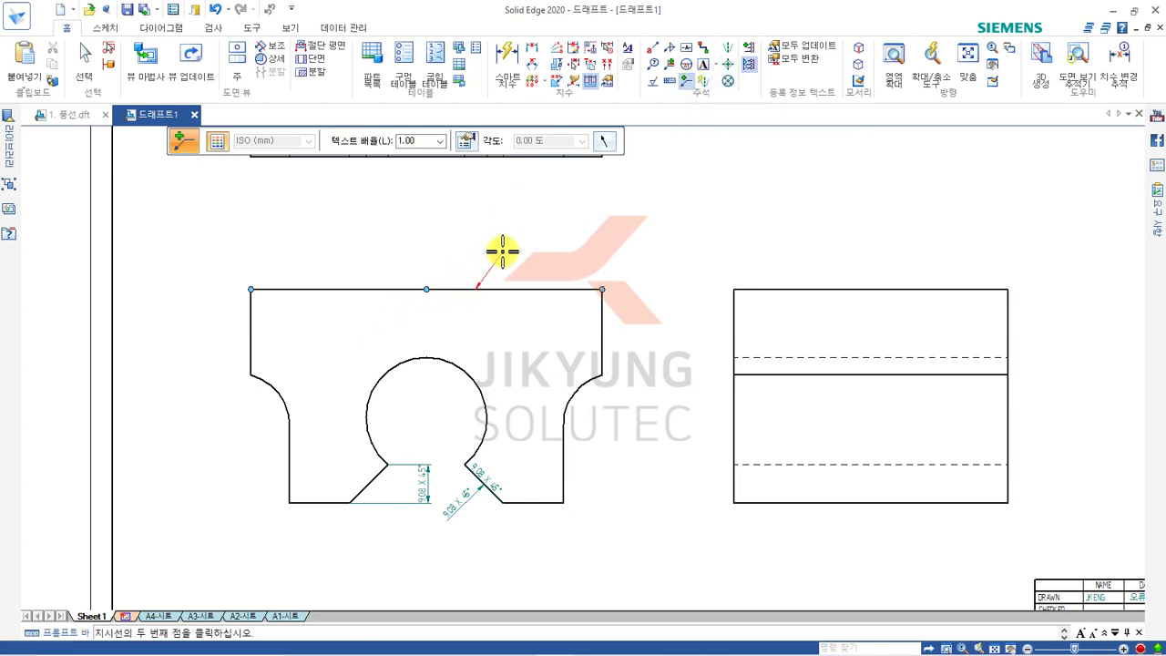
pyautogui.click(602, 141)
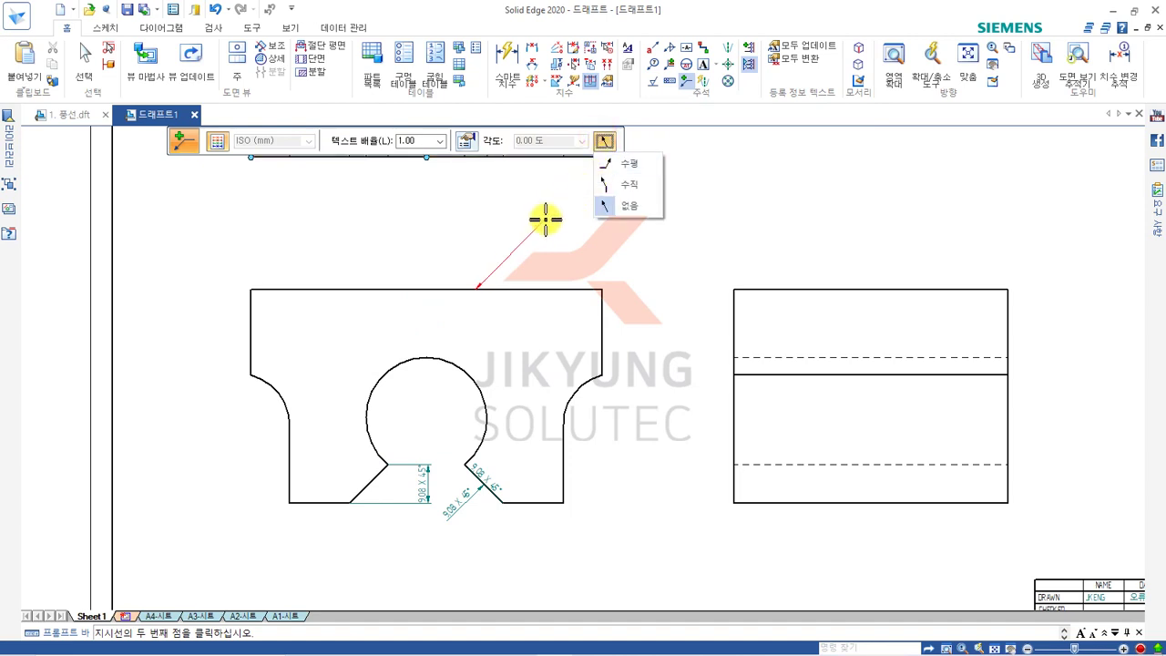
pyautogui.click(612, 165)
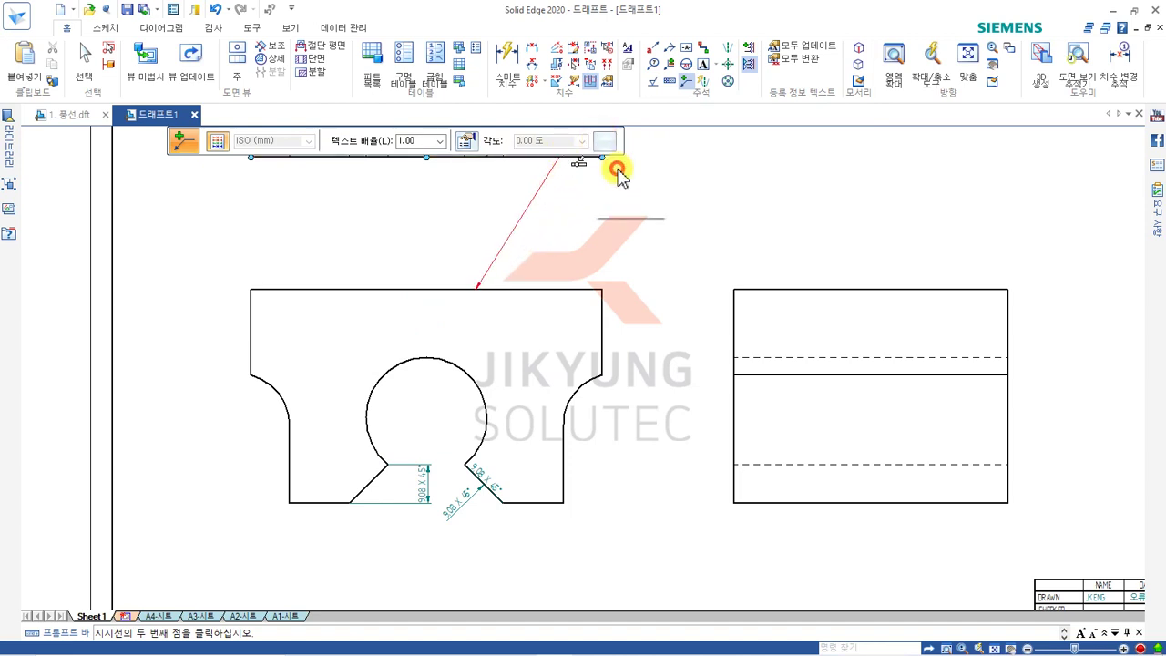
pyautogui.scroll(4, 514, 241)
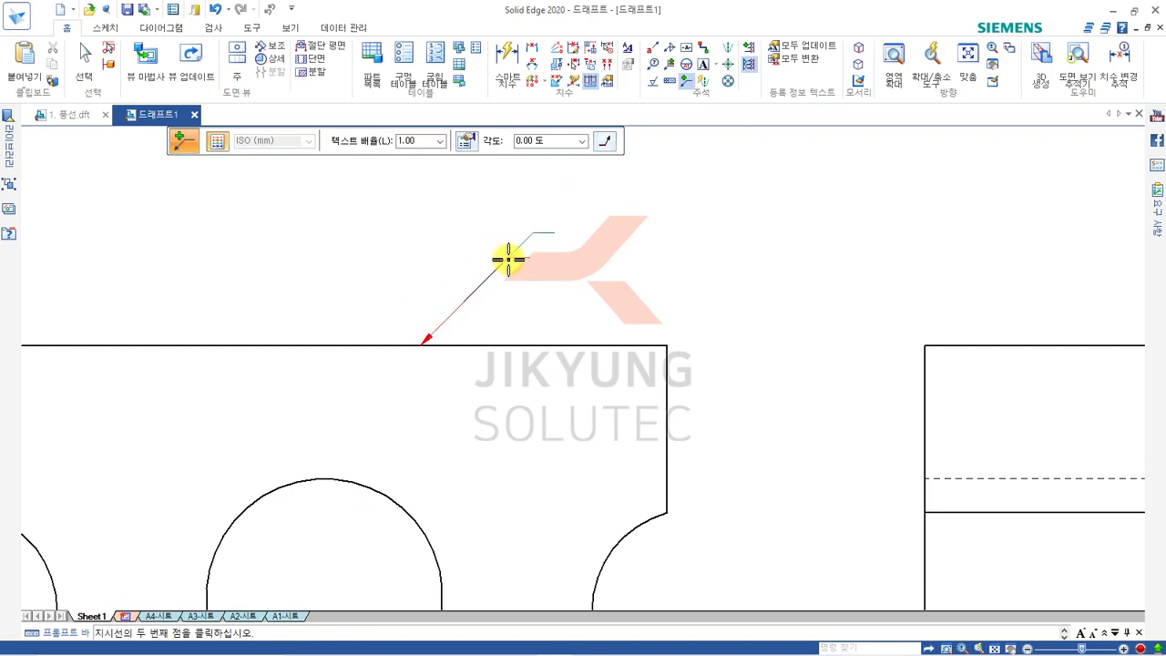
pyautogui.moveTo(507, 252); pyautogui.dragTo(401, 402, button='middle')
pyautogui.scroll(2, 401, 402)
# Try the vertical and no-break-line leader options, and place the leader above the front view's top edge with the horizontal option
pyautogui.click(603, 141)
pyautogui.click(629, 185)
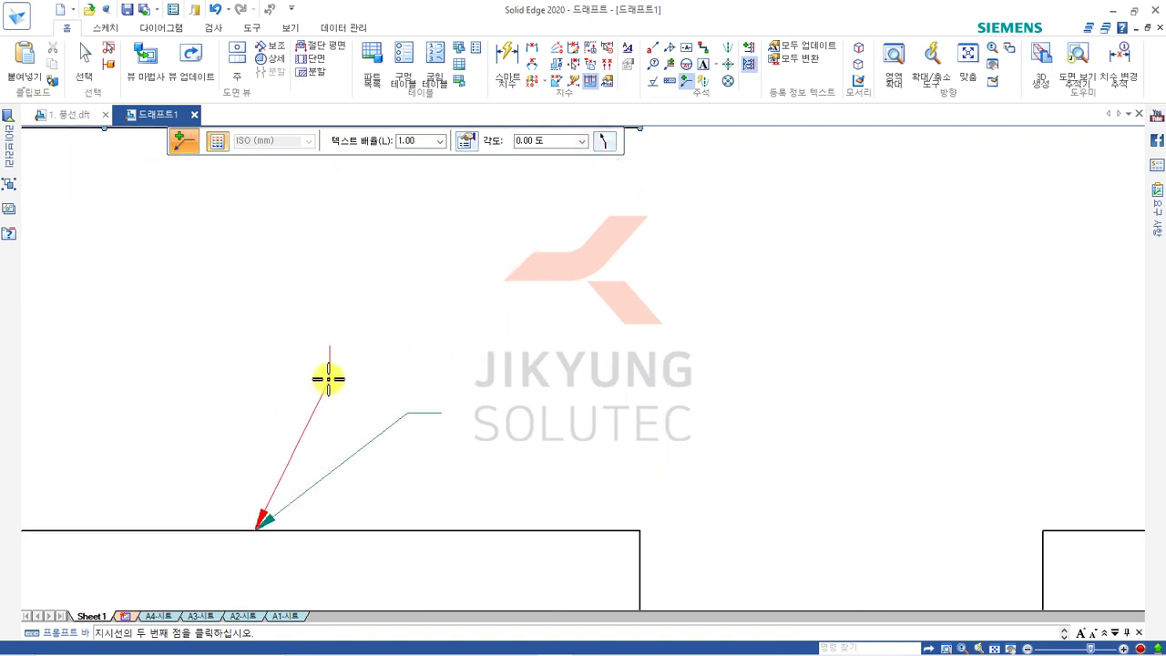
pyautogui.click(604, 142)
pyautogui.click(620, 202)
pyautogui.click(602, 141)
pyautogui.click(630, 162)
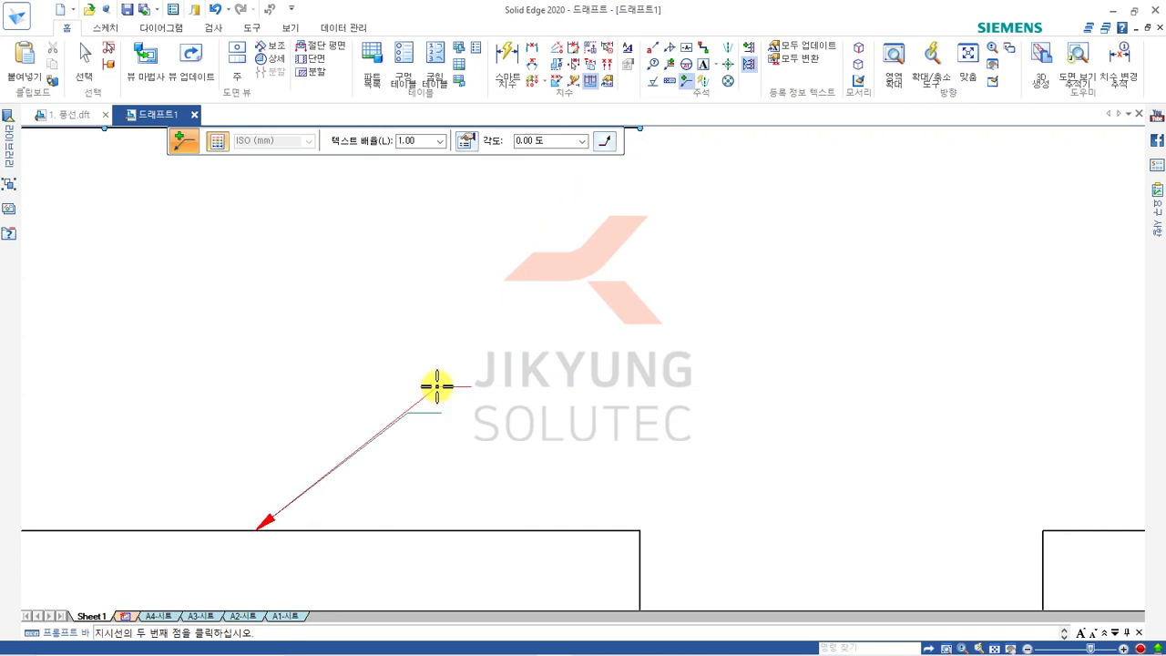
pyautogui.click(410, 399)
pyautogui.scroll(-2, 528, 352)
pyautogui.scroll(3, 550, 366)
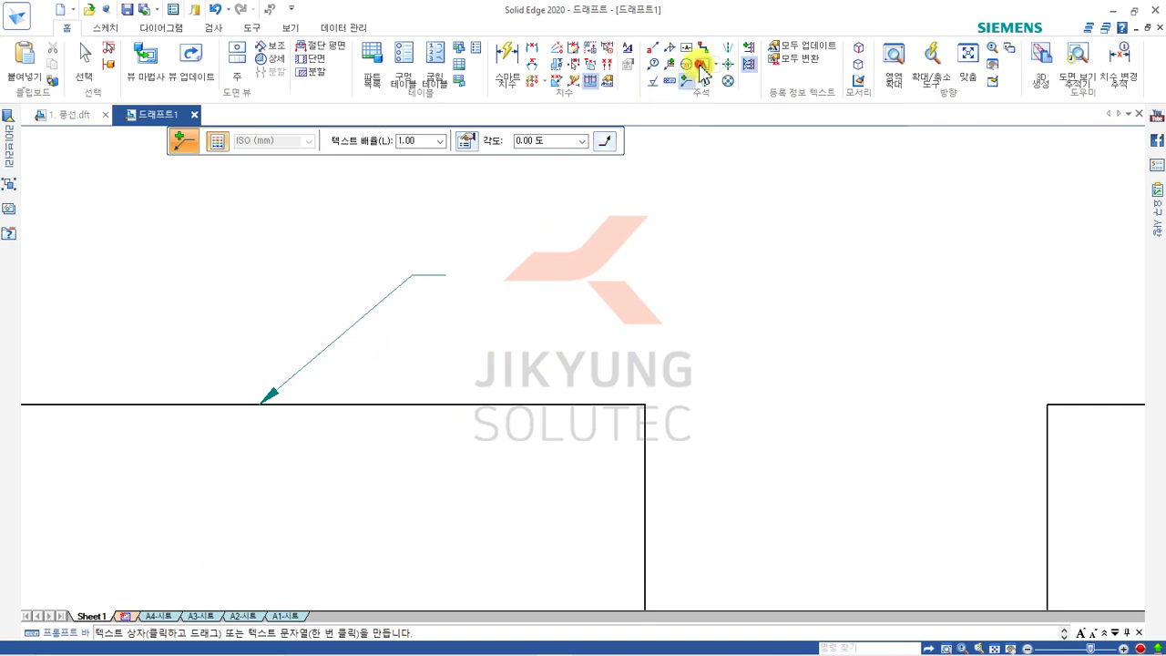
# Add the text "test" and position it directly above the leader's short horizontal break line
pyautogui.press('Escape')
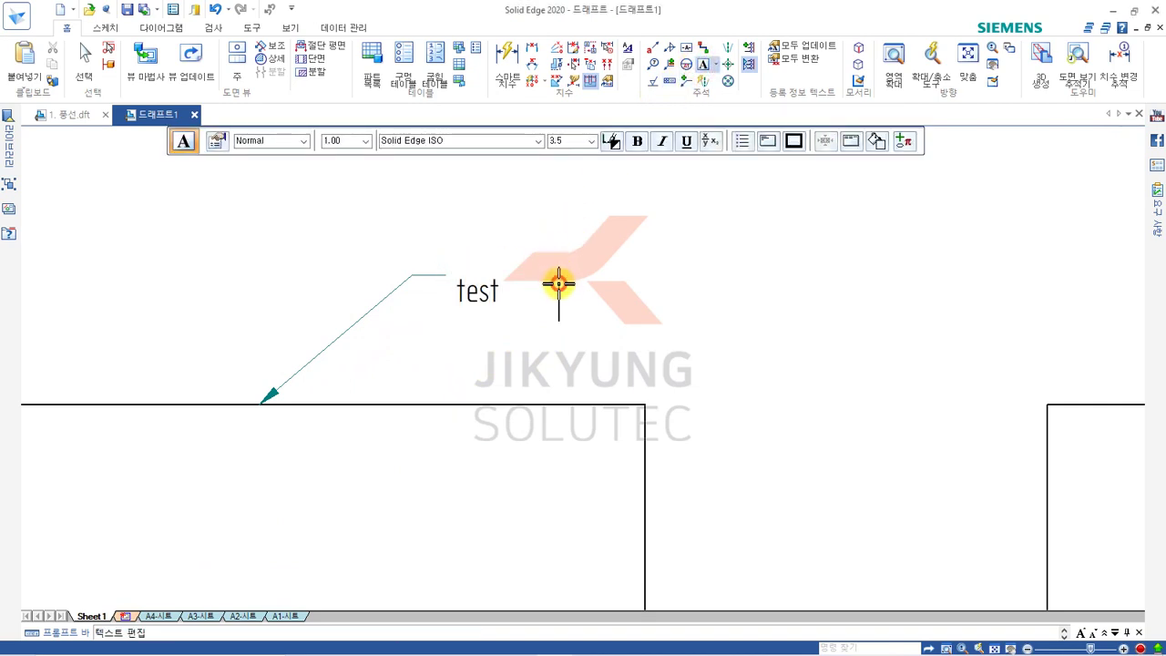
pyautogui.press('Escape')
pyautogui.doubleClick(475, 304)
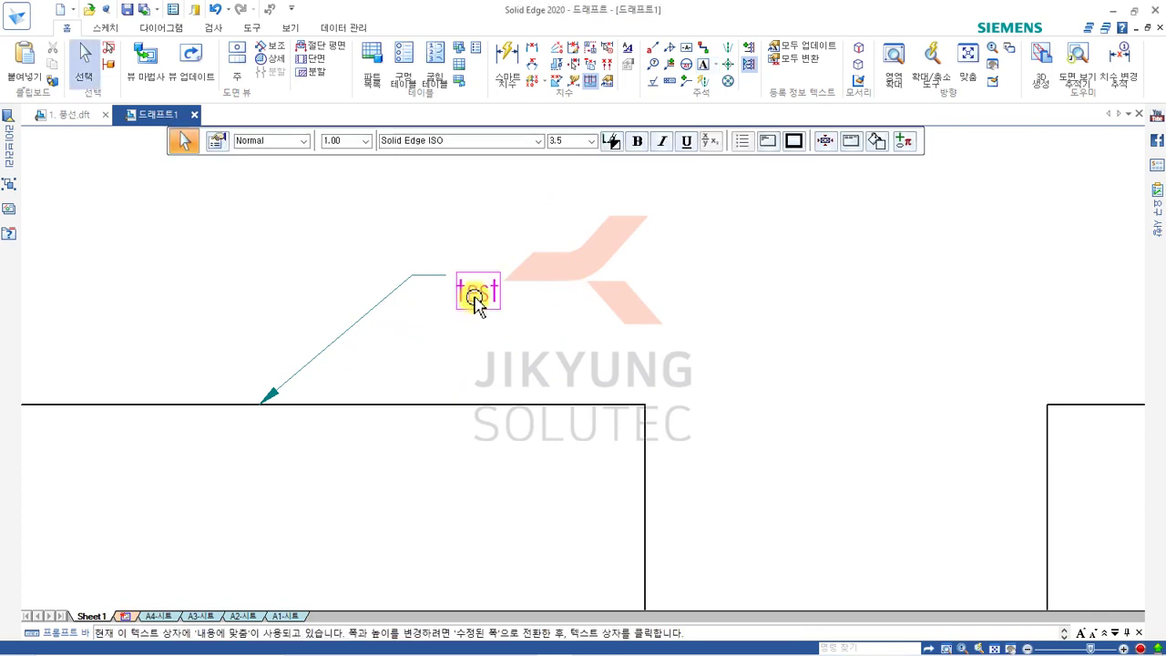
pyautogui.moveTo(473, 276); pyautogui.dragTo(421, 233)
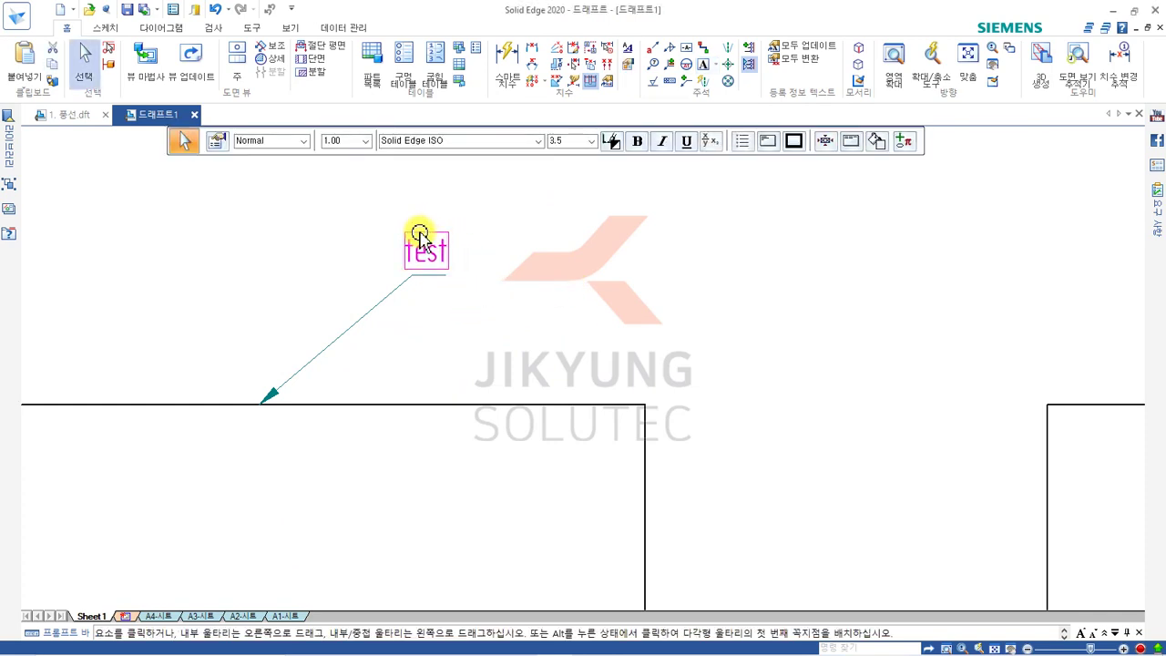
pyautogui.click(494, 231)
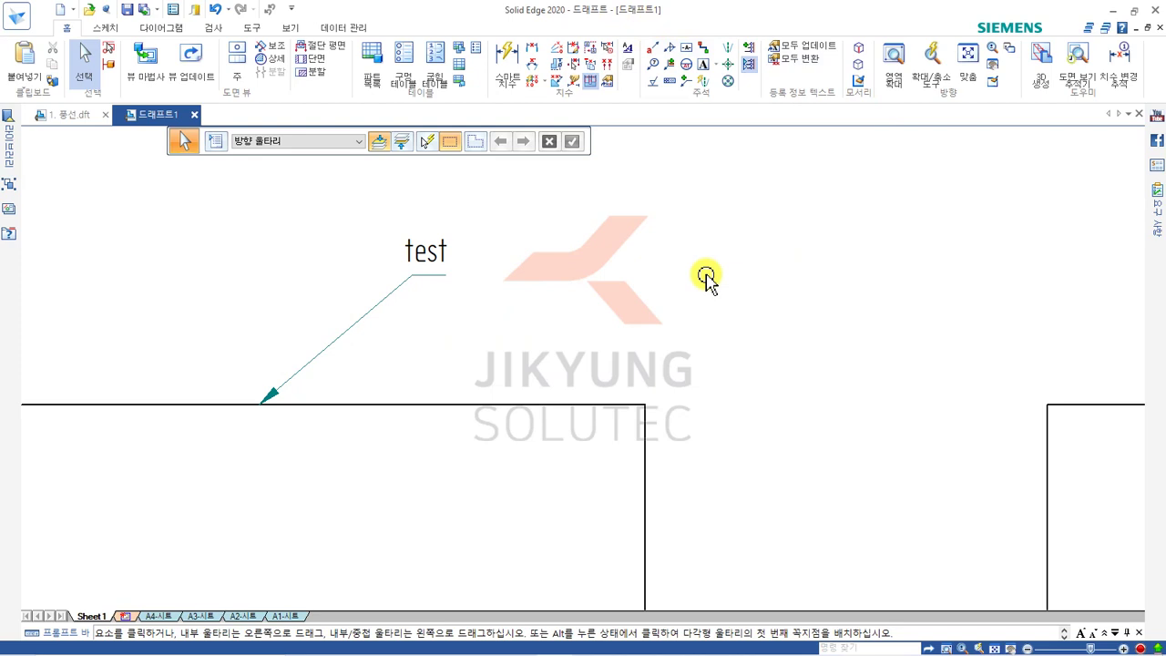
# Lengthen the leader's horizontal break line to the right and shift the text "test" above its far end
pyautogui.click(409, 278)
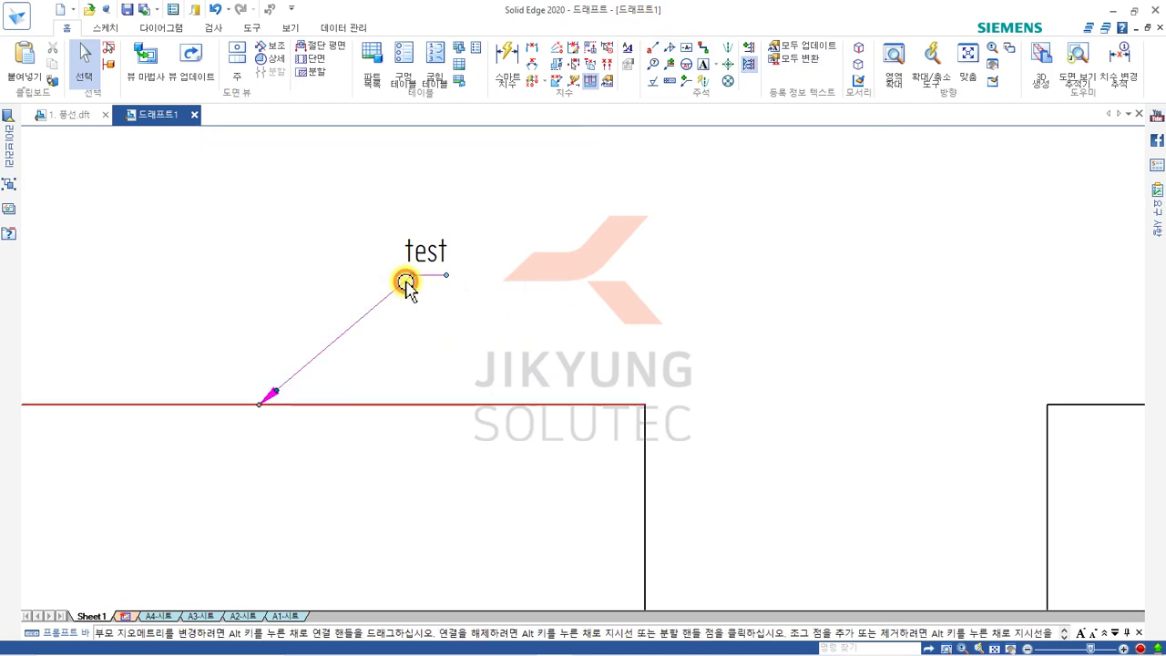
pyautogui.moveTo(446, 273); pyautogui.dragTo(589, 267)
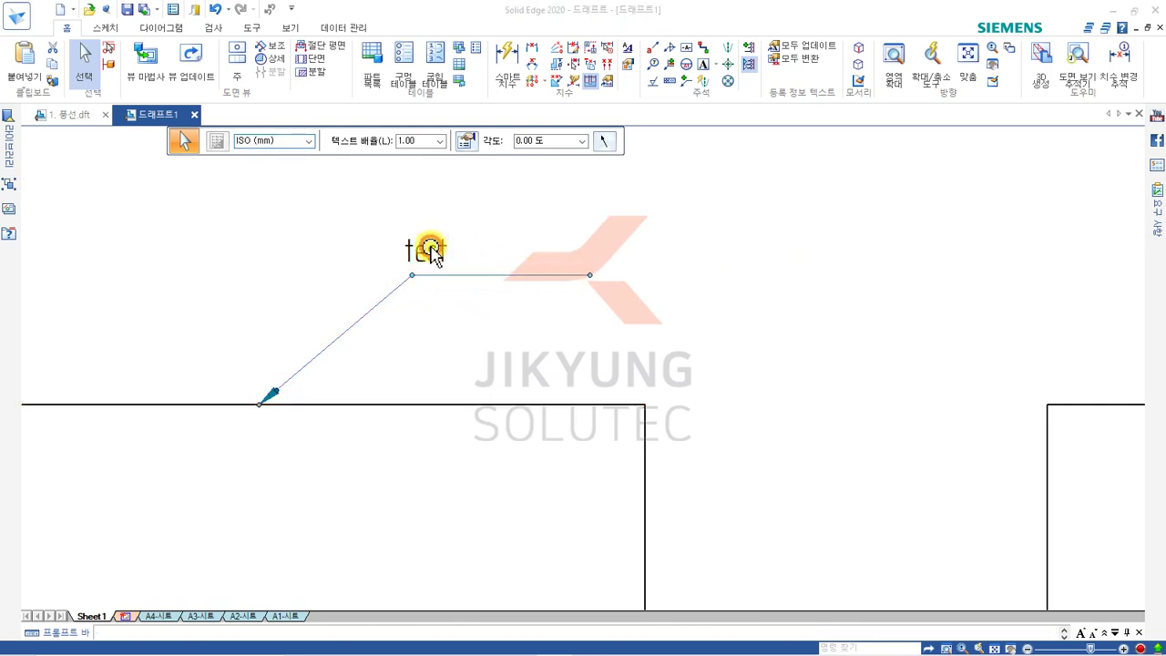
pyautogui.click(424, 241)
pyautogui.moveTo(425, 231); pyautogui.dragTo(551, 225)
# Move the leader's bend down and to the left, and reposition the text "test" just above the break line
pyautogui.click(416, 272)
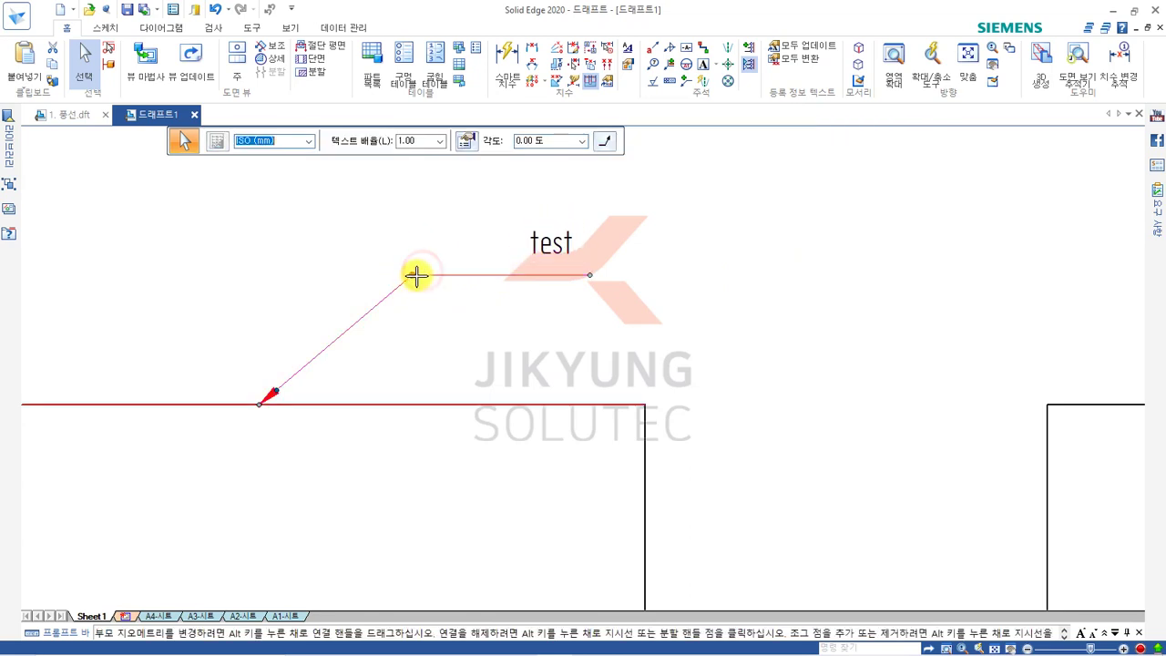
pyautogui.moveTo(393, 283); pyautogui.dragTo(370, 313)
pyautogui.click(469, 333)
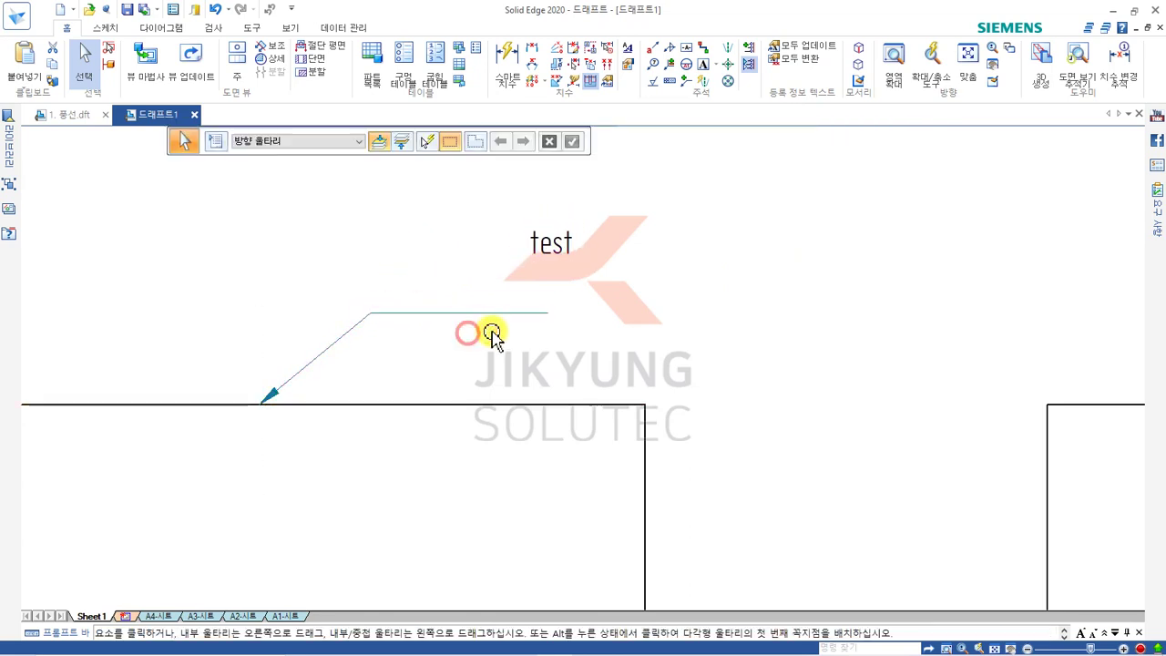
pyautogui.click(546, 230)
pyautogui.moveTo(546, 228); pyautogui.dragTo(514, 263)
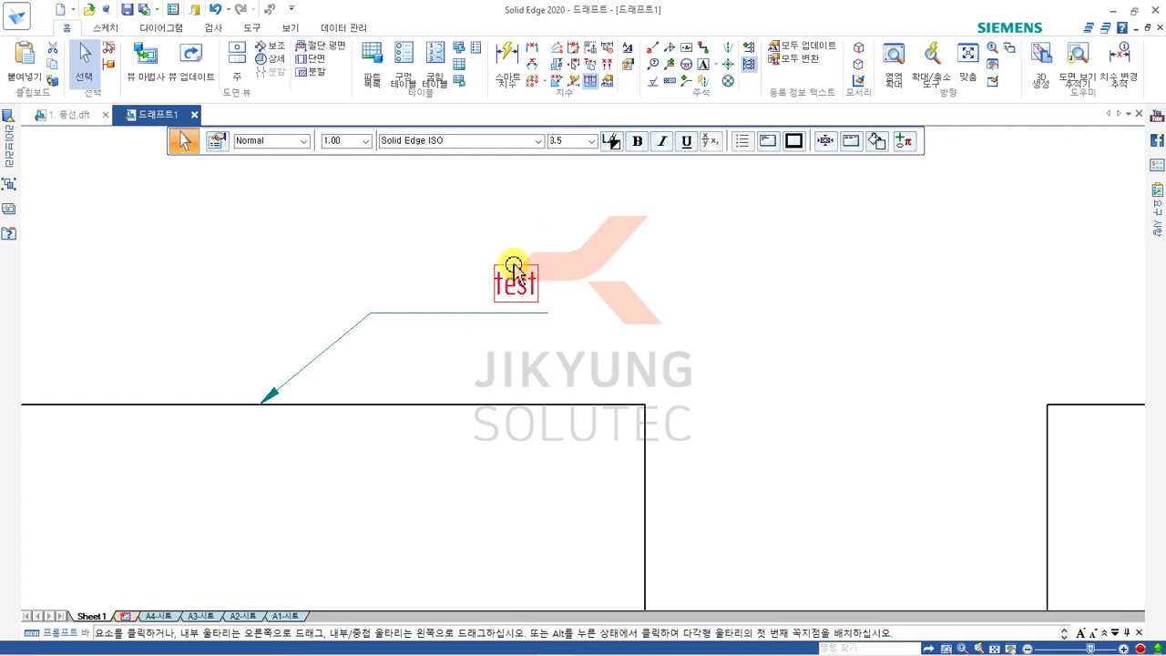
# Raise the leader's bend straight up and add a jog point on its slanted segment, pulled out to the lower right
pyautogui.click(353, 325)
pyautogui.moveTo(371, 314); pyautogui.dragTo(370, 266)
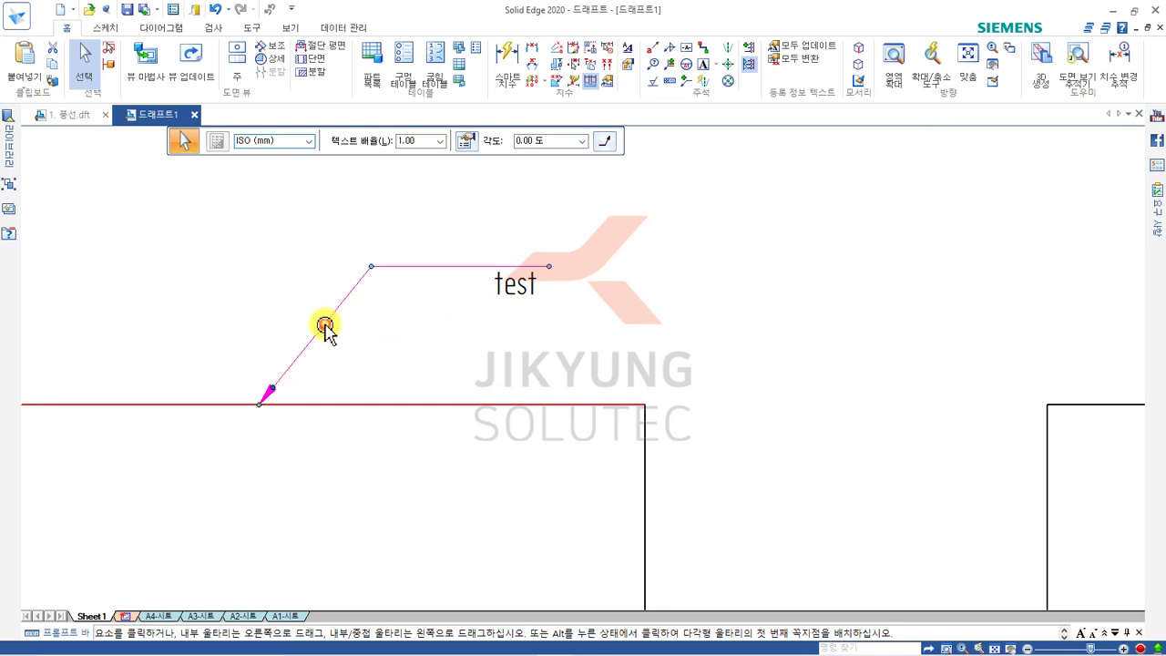
pyautogui.keyDown('alt'); pyautogui.click(329, 319); pyautogui.keyUp('alt')
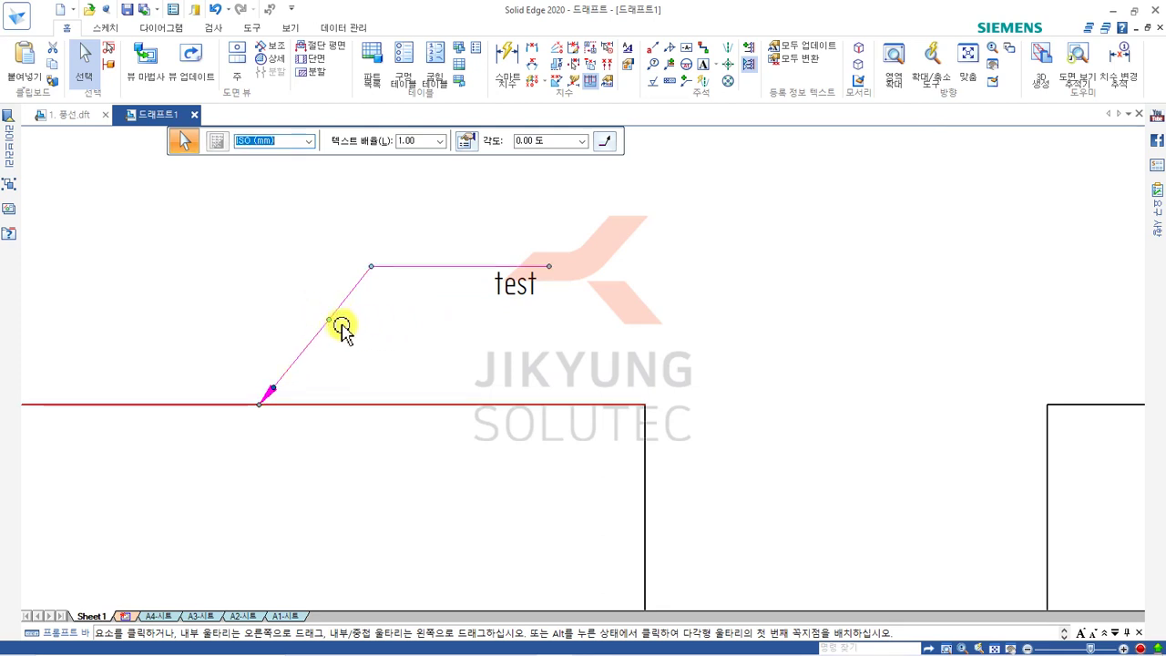
pyautogui.click(326, 322)
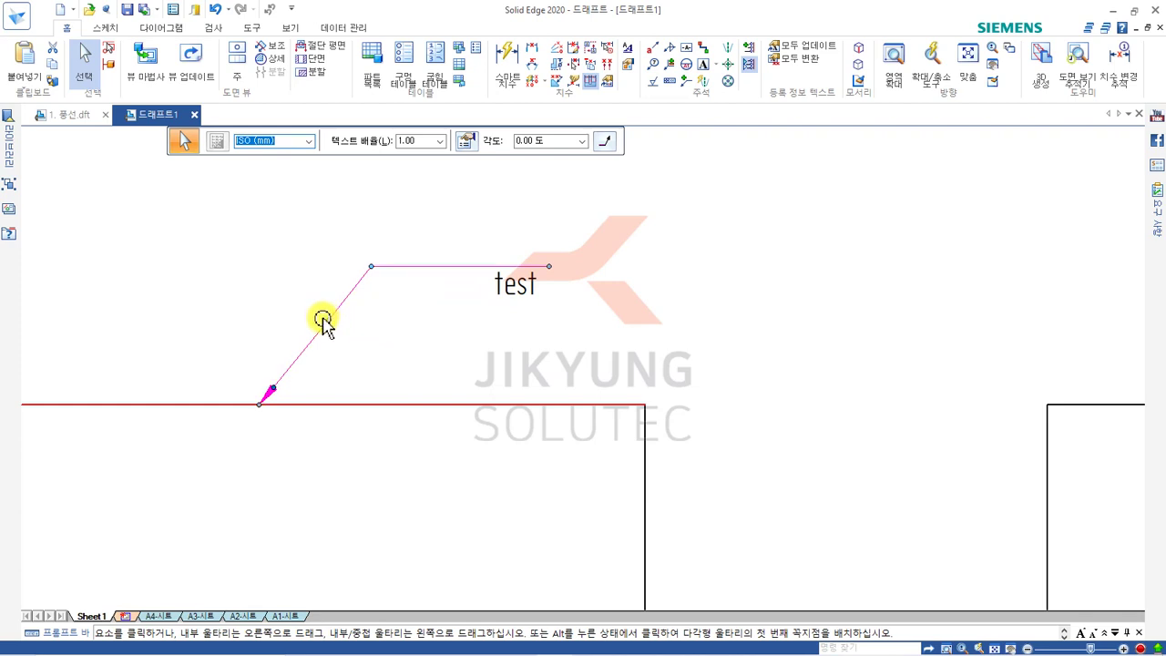
pyautogui.moveTo(324, 320); pyautogui.dragTo(357, 347)
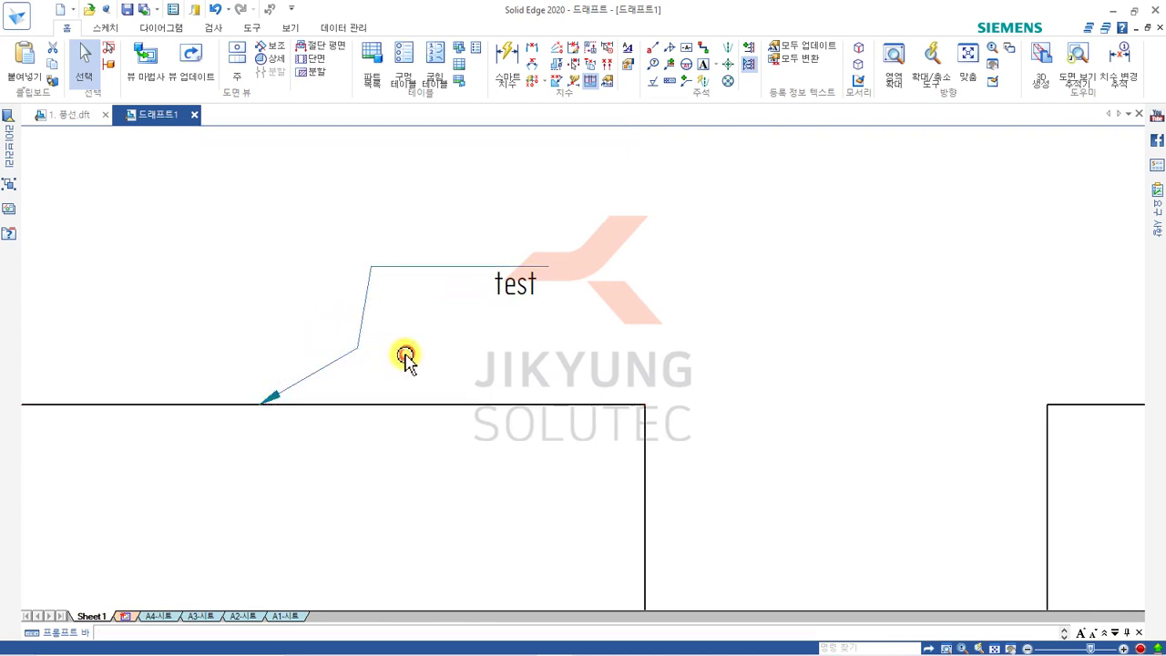
# Move the text "test" up so it sits above the raised horizontal line of the leader
pyautogui.click(516, 292)
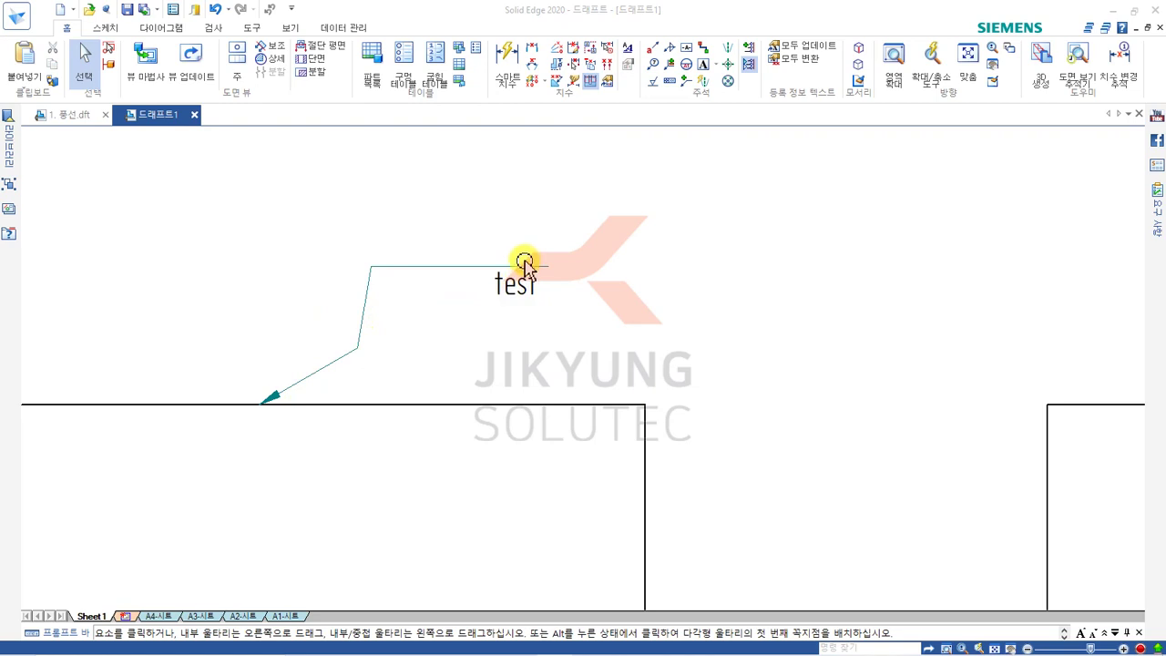
pyautogui.moveTo(520, 264); pyautogui.dragTo(522, 223)
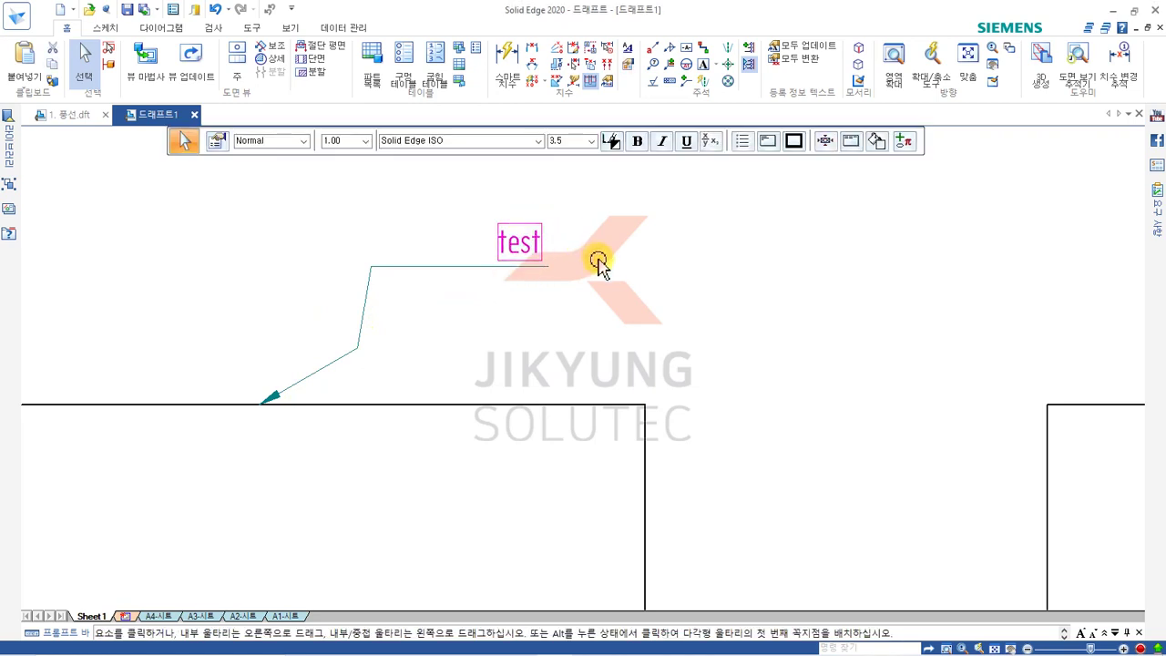
pyautogui.click(534, 321)
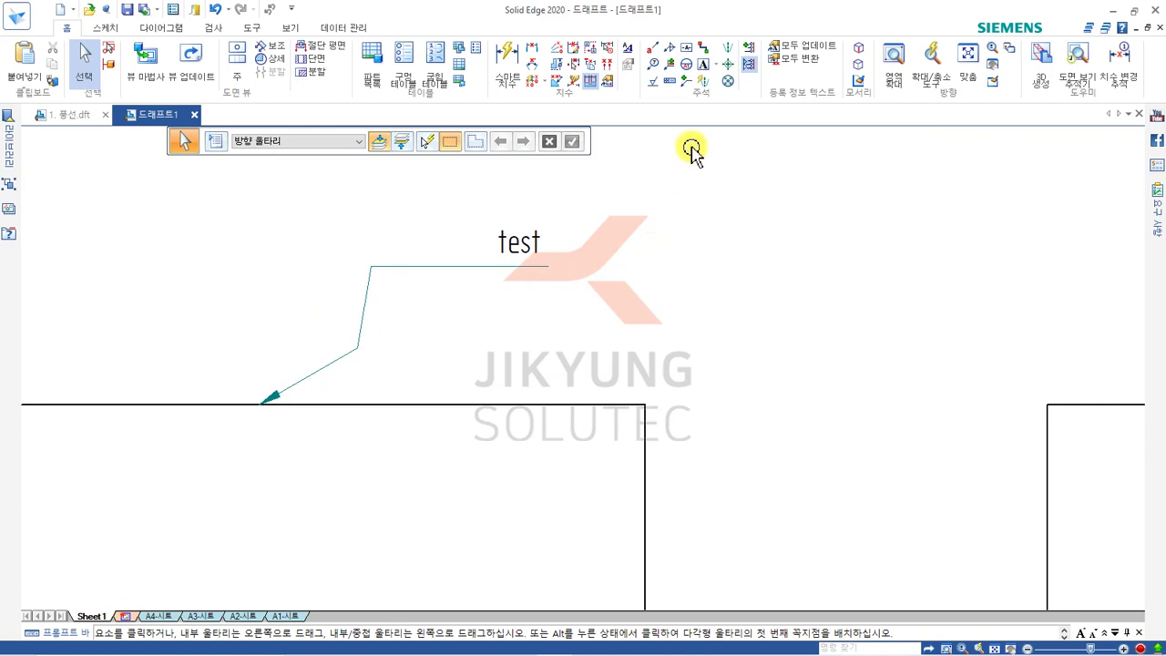
# Draw a jump-shaped (점프) connector between the facing vertical edges of the two neighbouring views
pyautogui.click(704, 47)
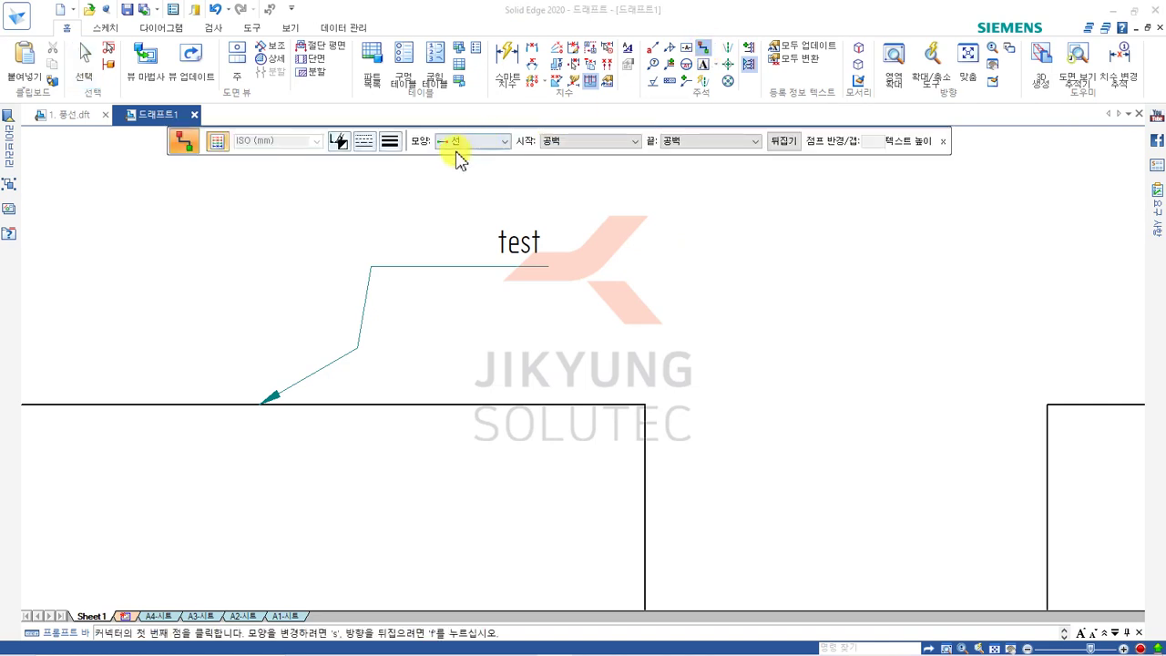
pyautogui.click(462, 142)
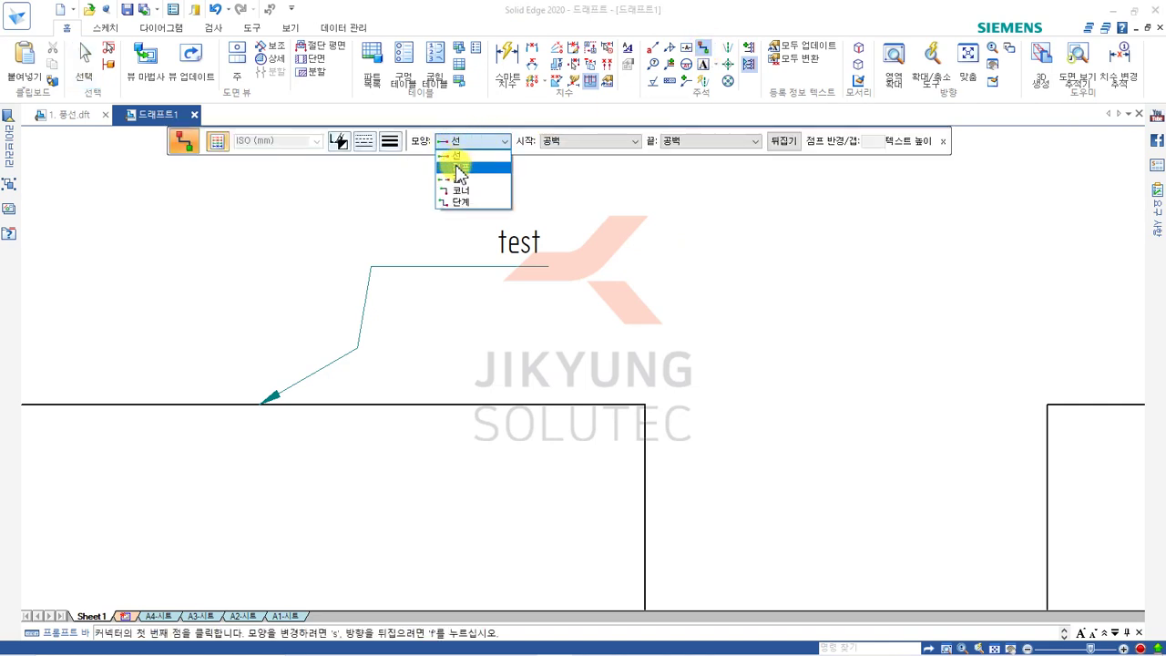
pyautogui.click(457, 169)
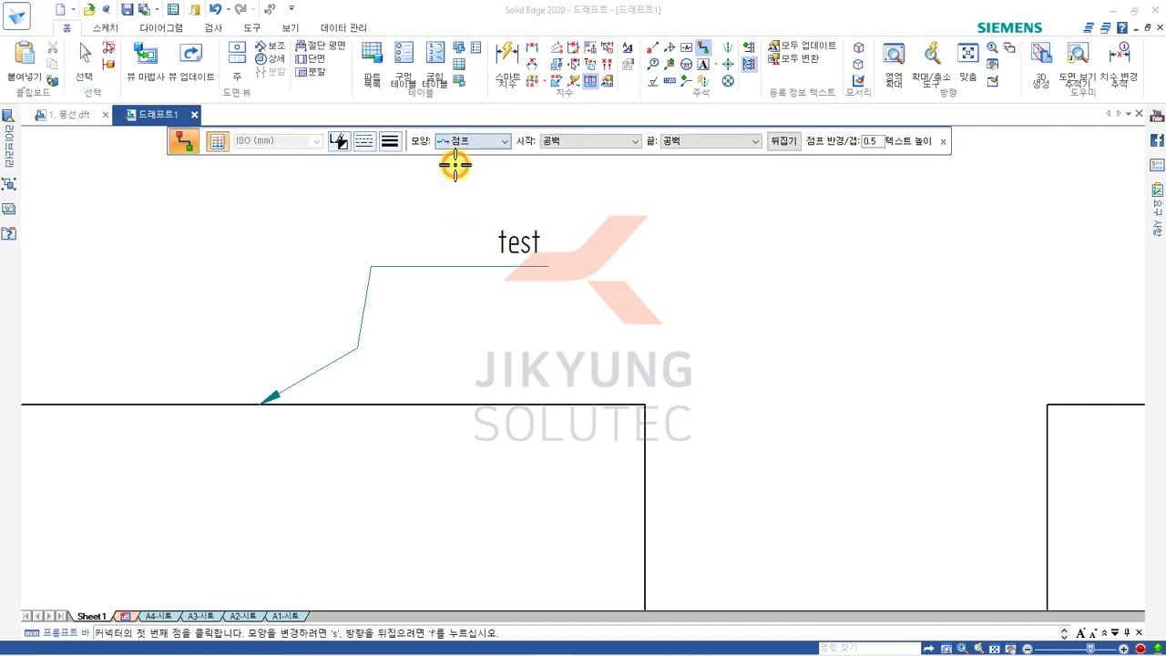
pyautogui.click(644, 470)
pyautogui.click(1047, 468)
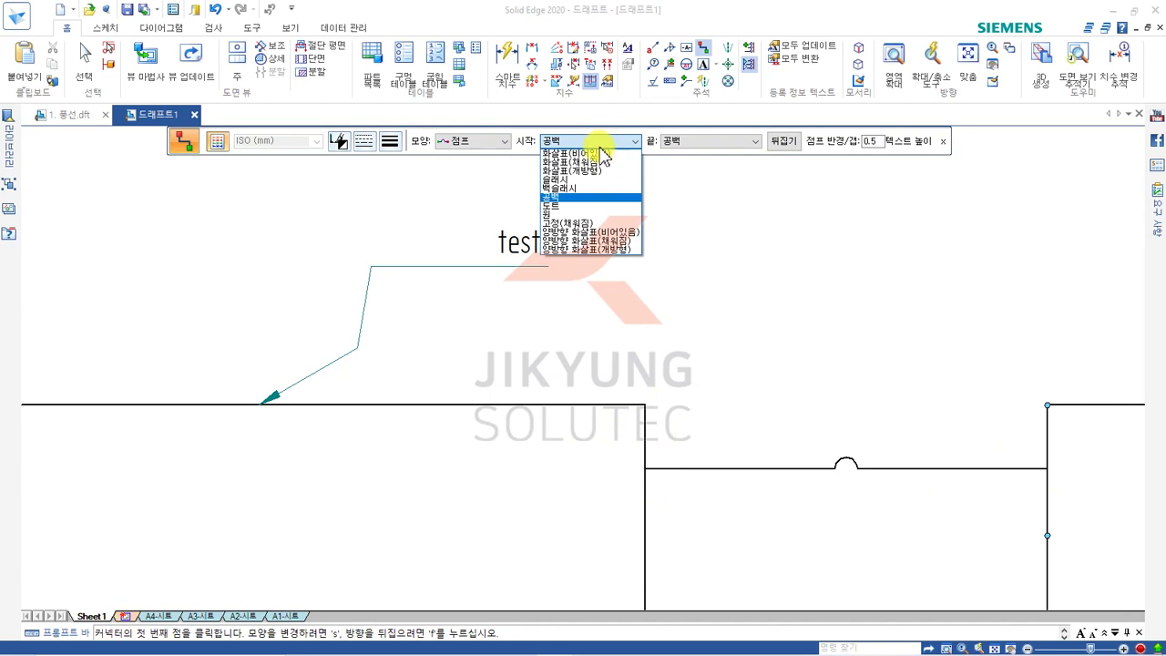
# Try to give the new jump connector filled arrowheads, 화살표(채워짐), at both its start and end
pyautogui.click(592, 159)
pyautogui.click(717, 142)
pyautogui.click(704, 161)
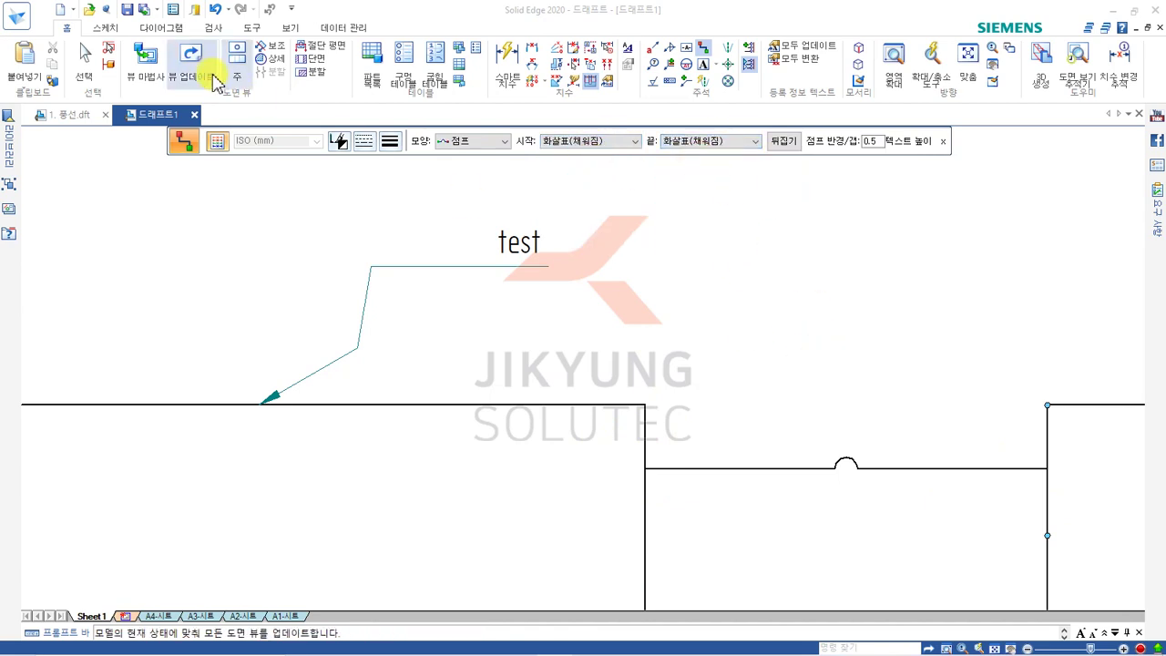
pyautogui.click(87, 60)
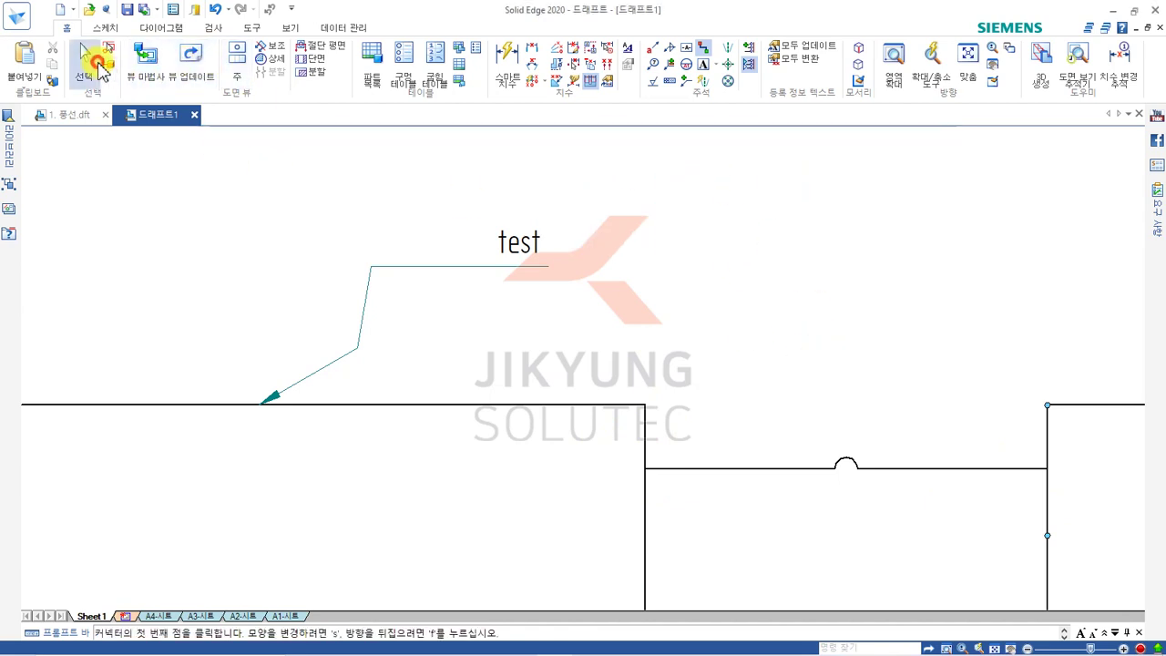
# Set the placed jump connector's start terminator to a filled arrow, 화살표(채워짐), and its end terminator to a dot, 도트
pyautogui.click(697, 469)
pyautogui.click(592, 142)
pyautogui.click(594, 162)
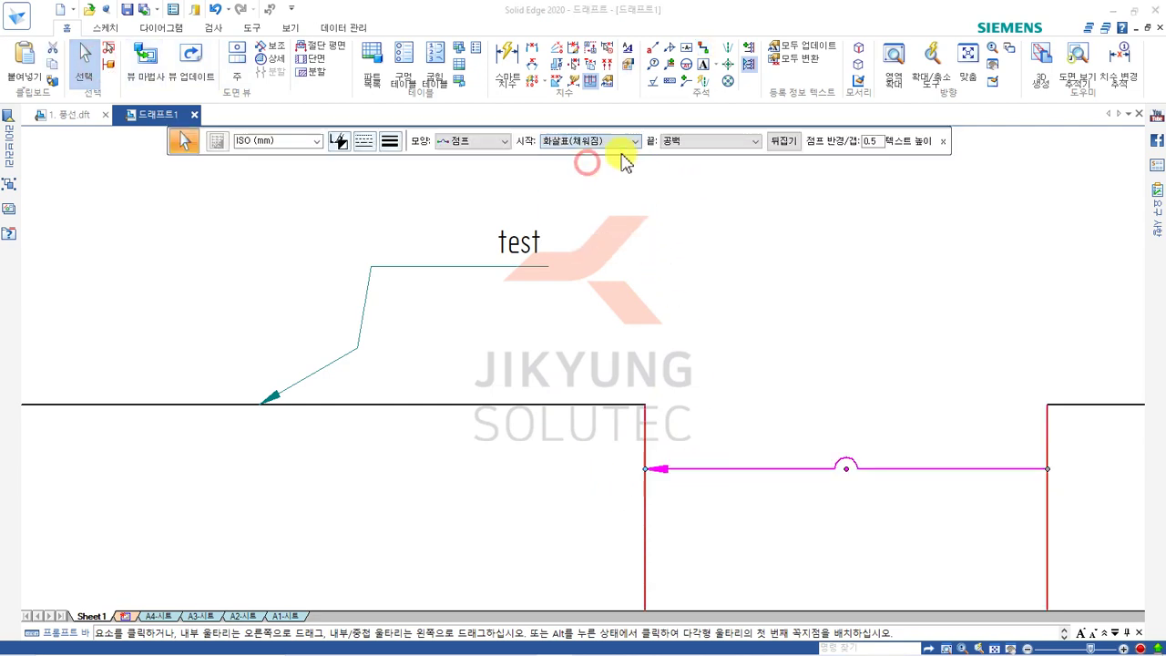
pyautogui.click(697, 143)
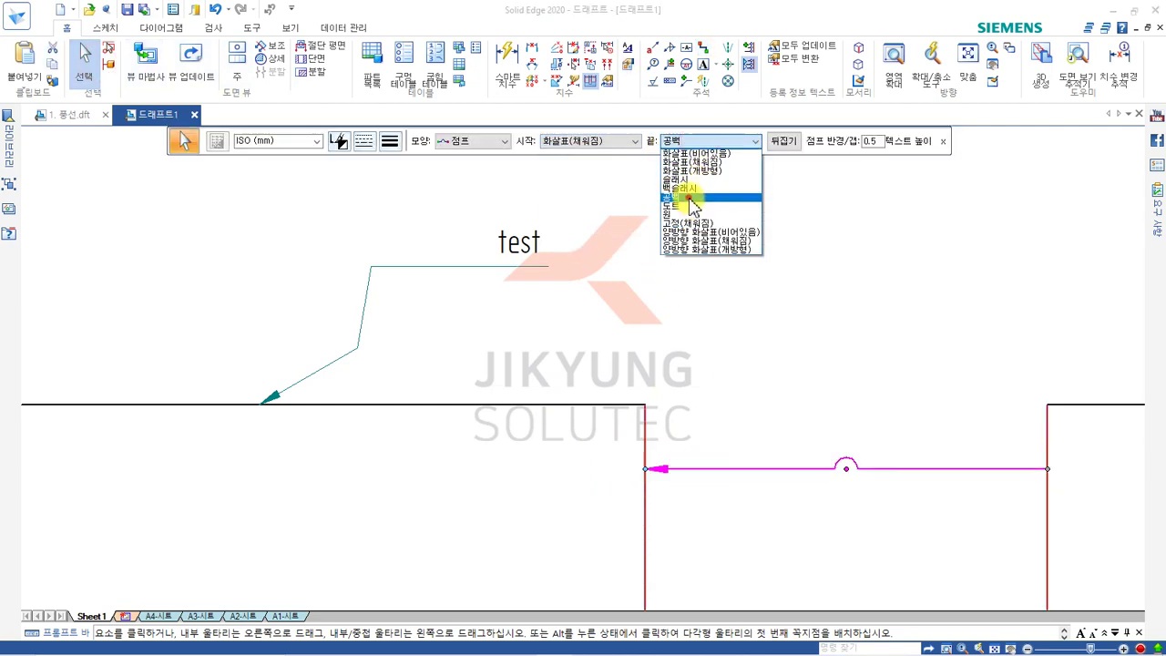
pyautogui.click(679, 195)
pyautogui.click(703, 146)
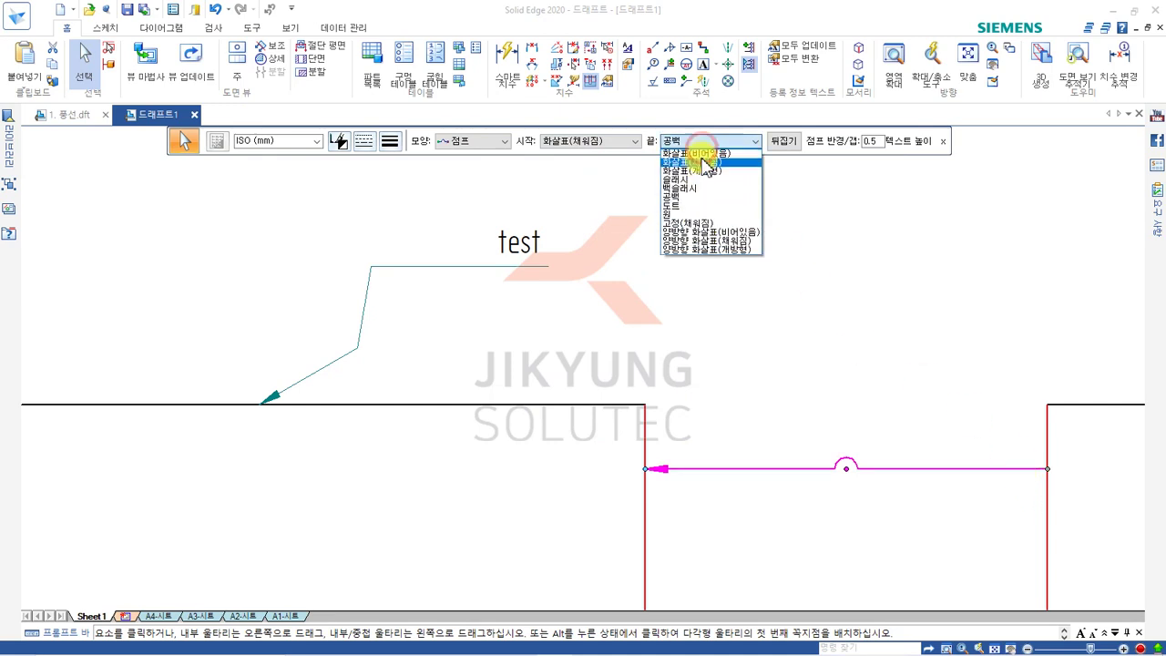
pyautogui.click(679, 208)
pyautogui.click(923, 314)
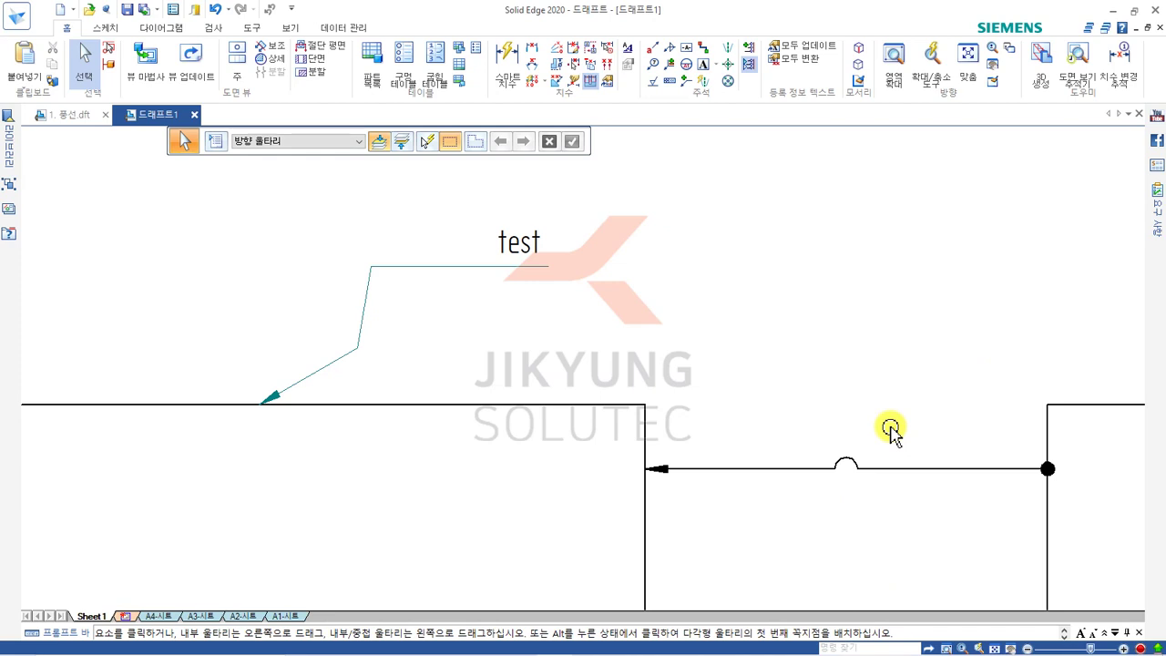
# Preview the COM block stored in the active document's library
pyautogui.click(7, 150)
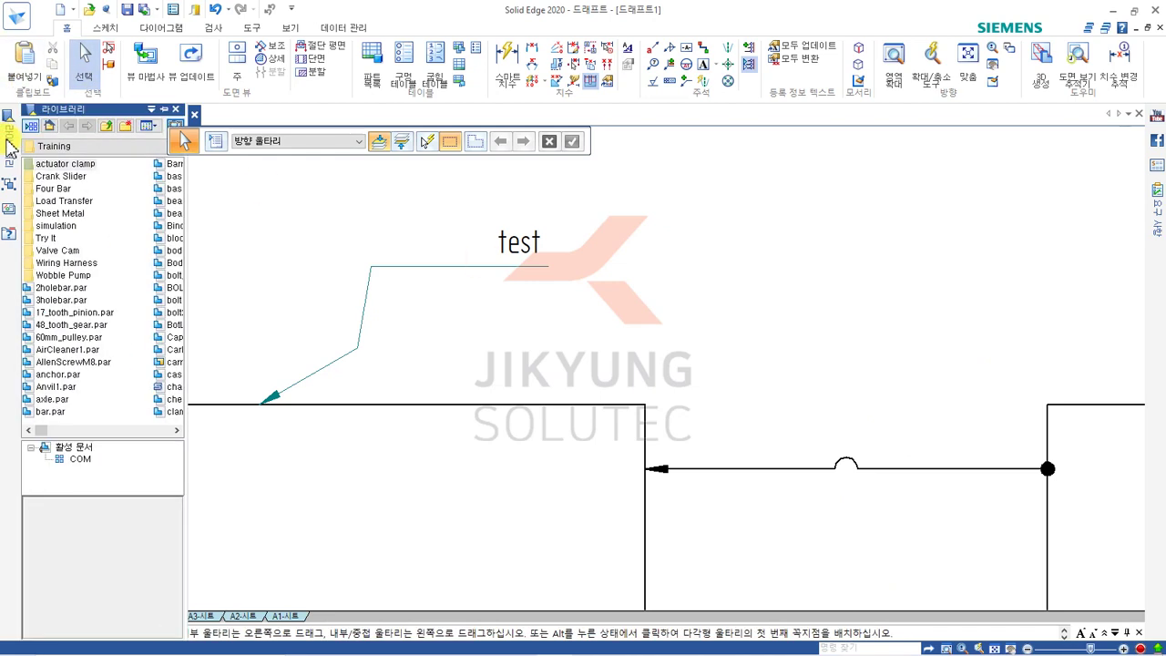
pyautogui.click(80, 459)
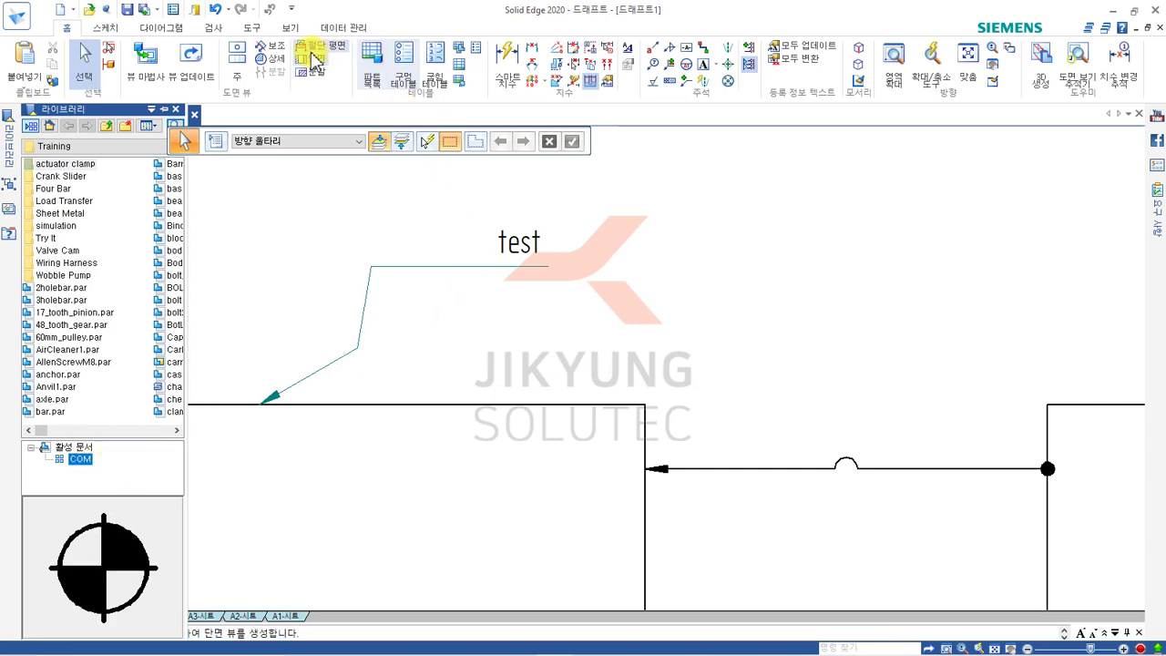
# Sketch a small circle above the jump connector and a short horizontal line crossing it near its centre
pyautogui.click(105, 27)
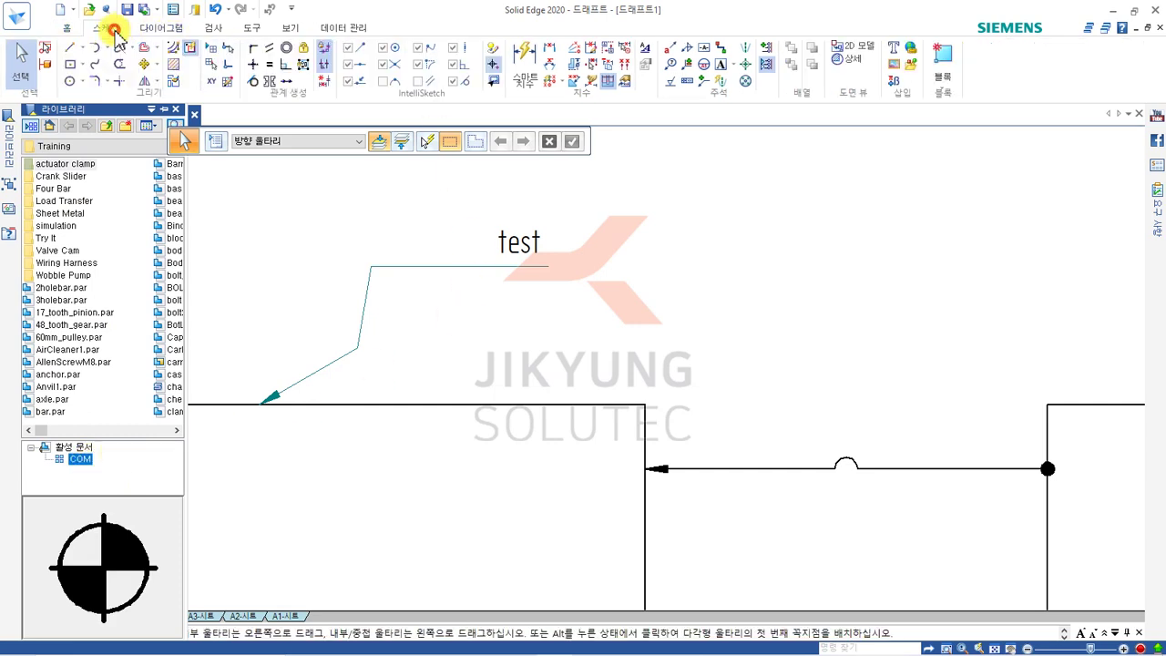
pyautogui.click(70, 81)
pyautogui.click(759, 253)
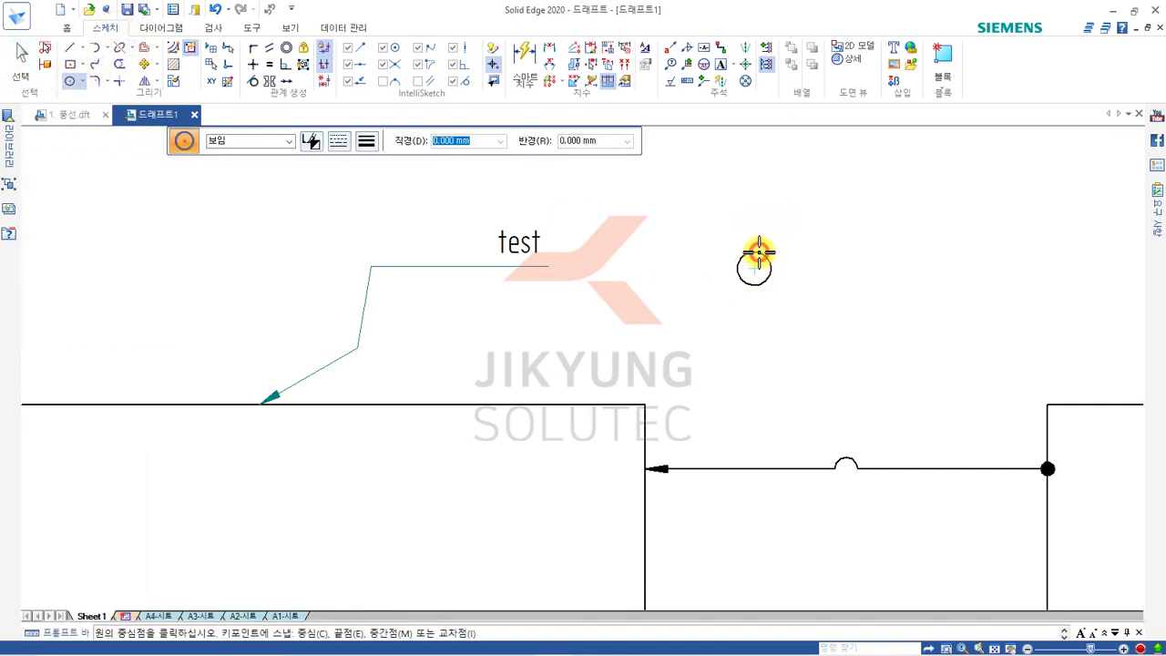
pyautogui.click(71, 47)
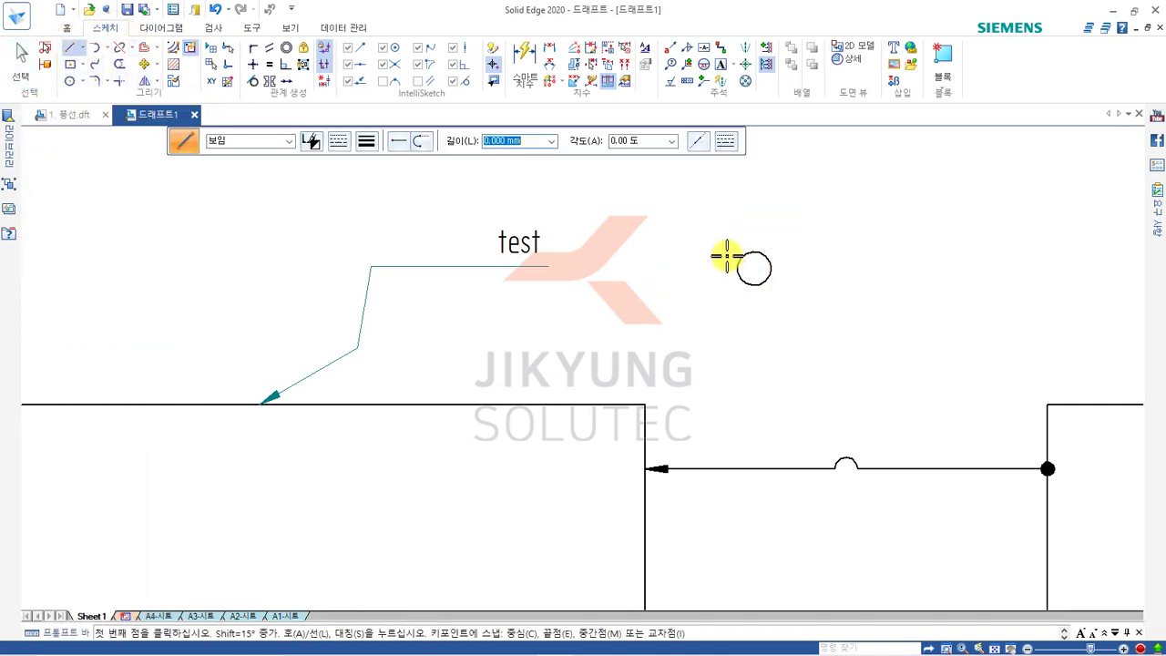
pyautogui.click(754, 268)
pyautogui.click(780, 265)
pyautogui.rightClick(859, 263)
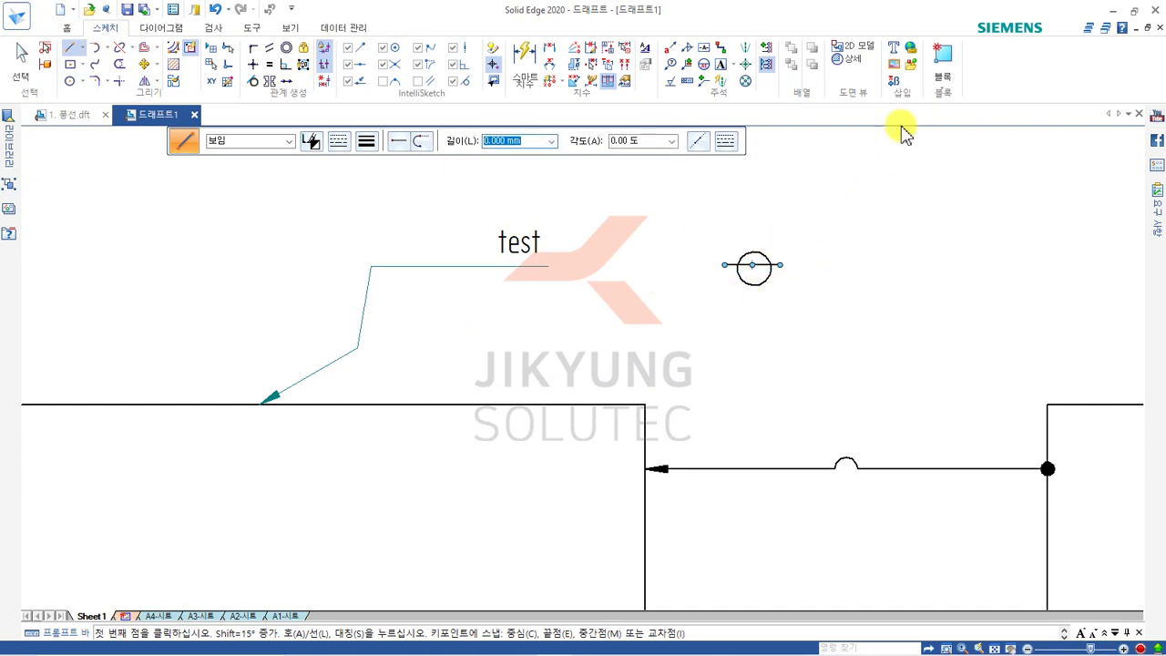
# Create a block from the small circle and its crossing line, with the origin at the line's midpoint and the default name
pyautogui.click(941, 56)
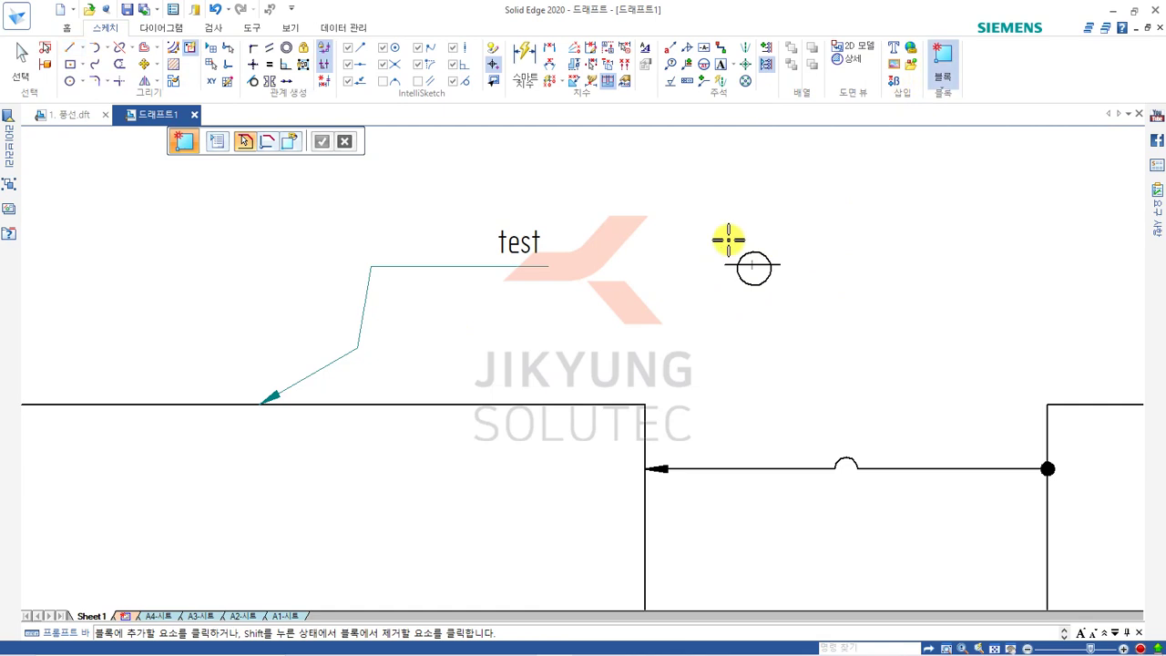
pyautogui.moveTo(710, 234); pyautogui.dragTo(800, 308)
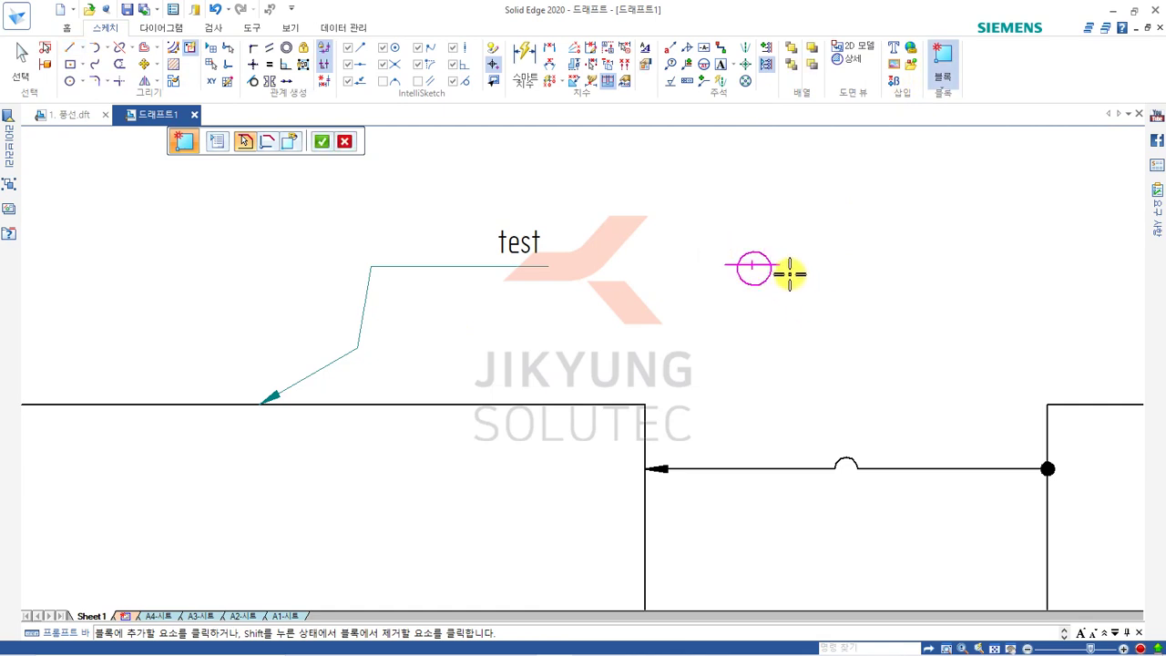
pyautogui.click(321, 142)
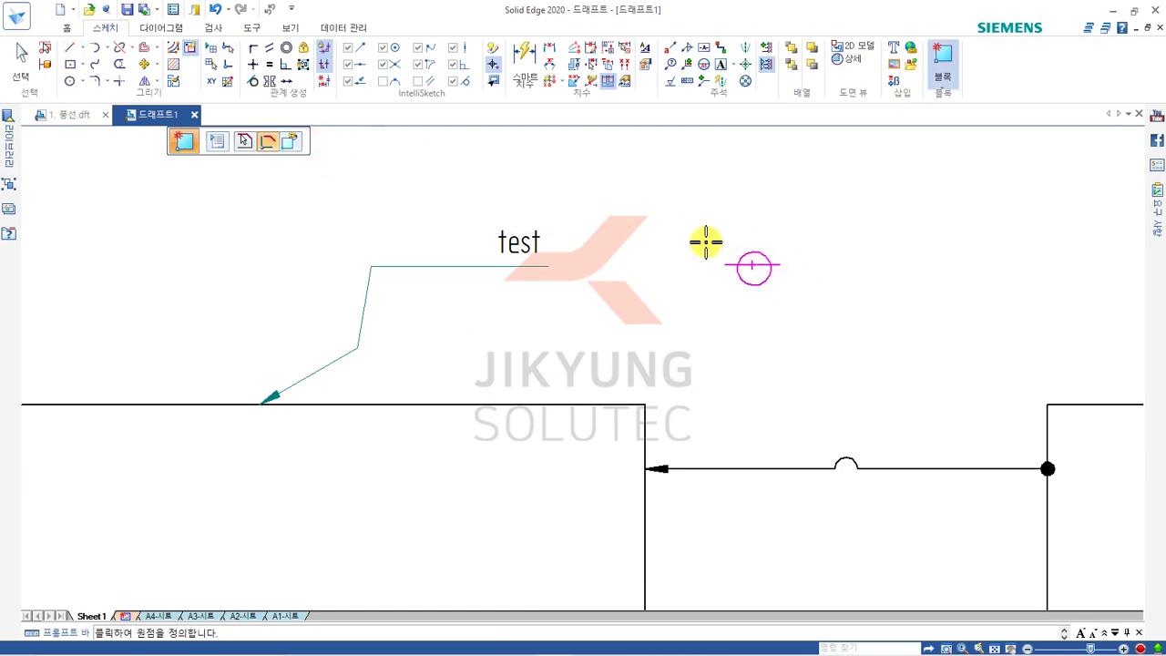
pyautogui.click(752, 267)
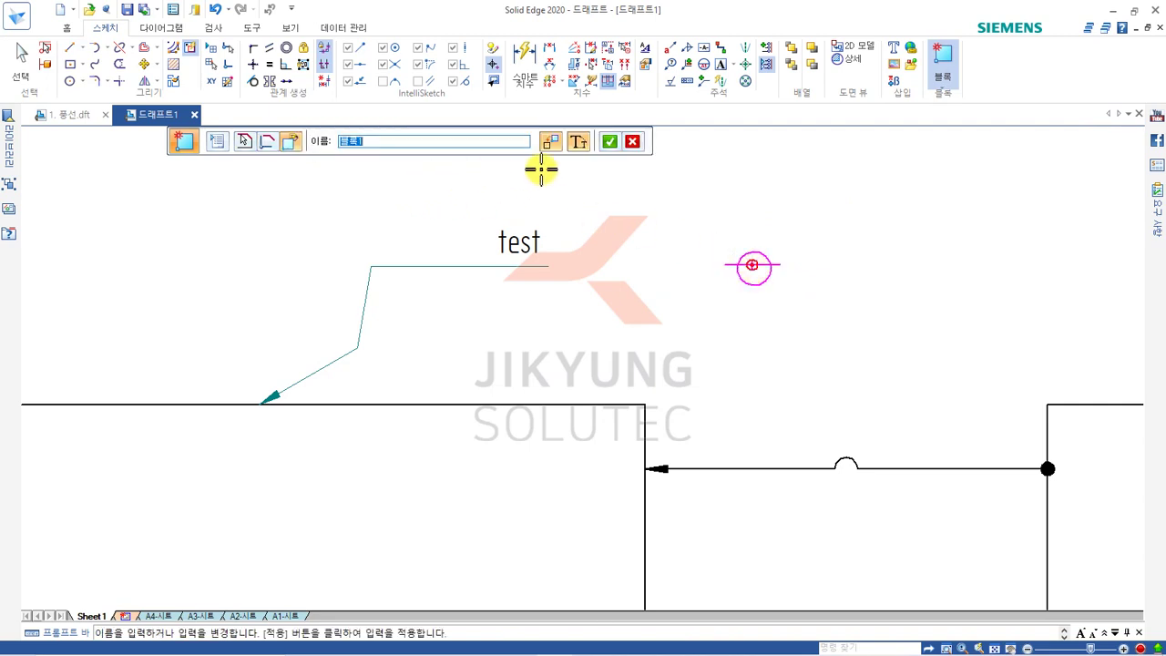
pyautogui.click(609, 142)
# Insert a copy of the new circle-and-line block from the library just below the original
pyautogui.moveTo(10, 148)
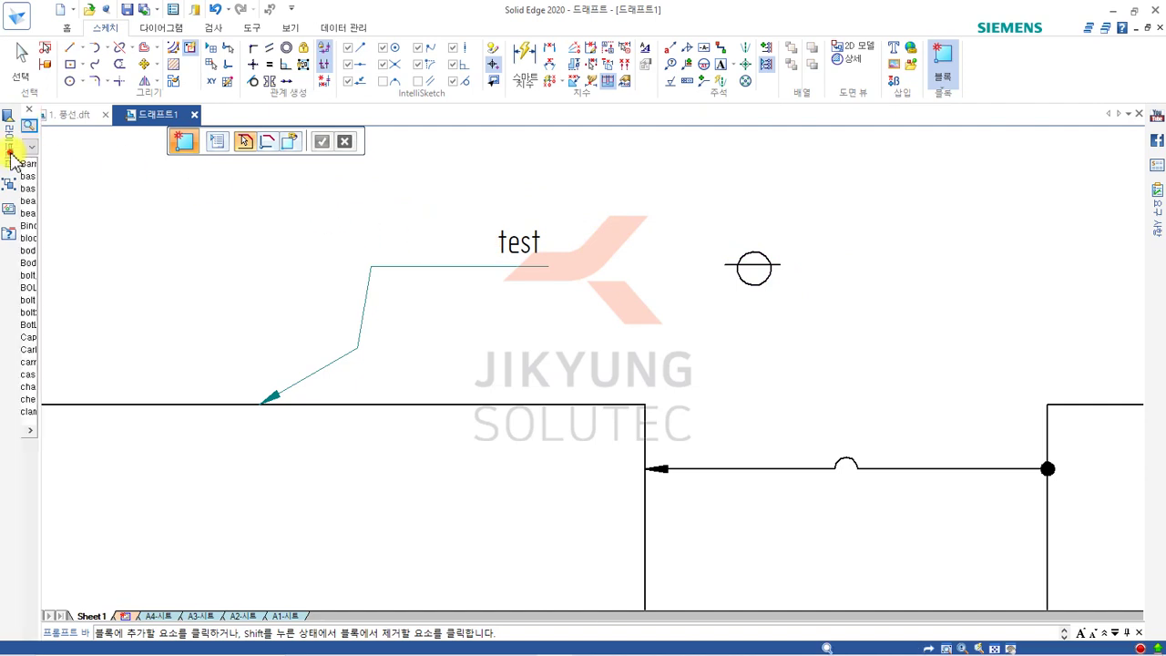
pyautogui.click(80, 470)
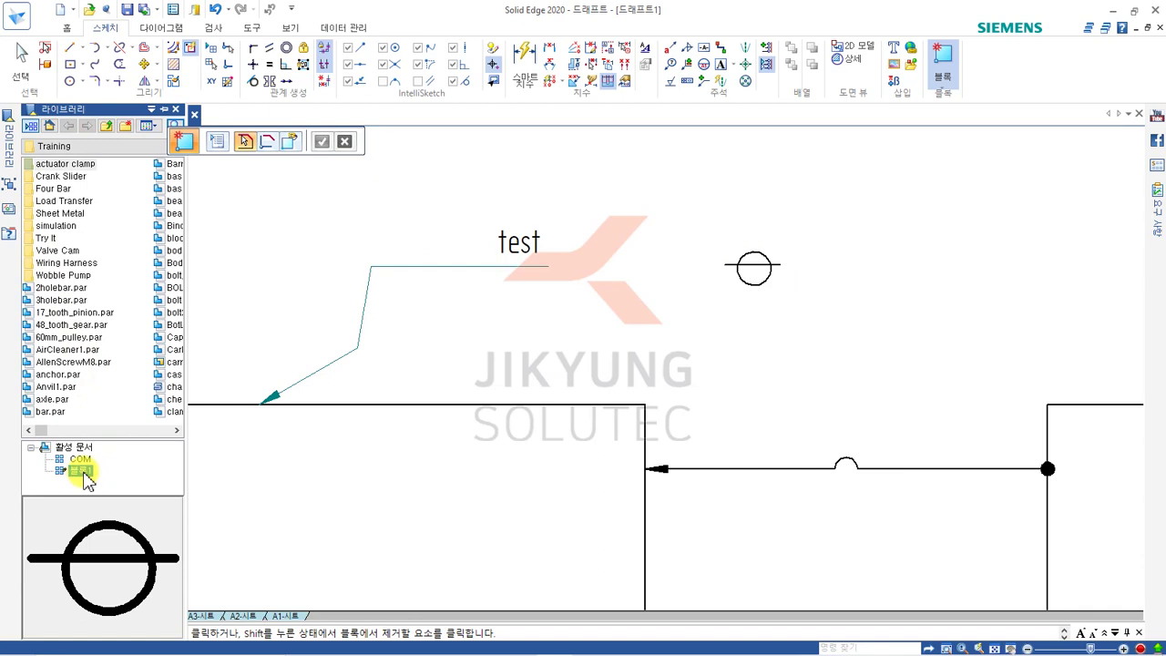
pyautogui.moveTo(82, 478)
pyautogui.mouseDown()
pyautogui.moveTo(398, 408)
pyautogui.moveTo(770, 346)
pyautogui.moveTo(773, 367)
pyautogui.mouseUp()
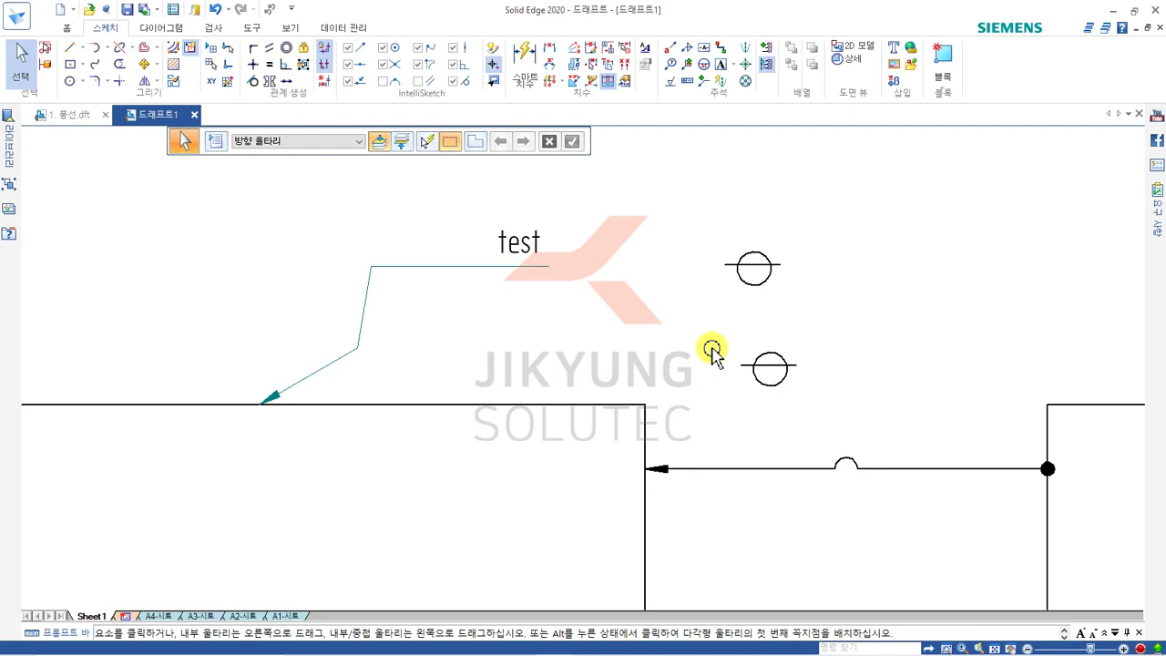
# Switch to the exploded-view drawing 1. 풍선.dft and attach a balloon to the top of the lever arm, placed above it
pyautogui.click(670, 65)
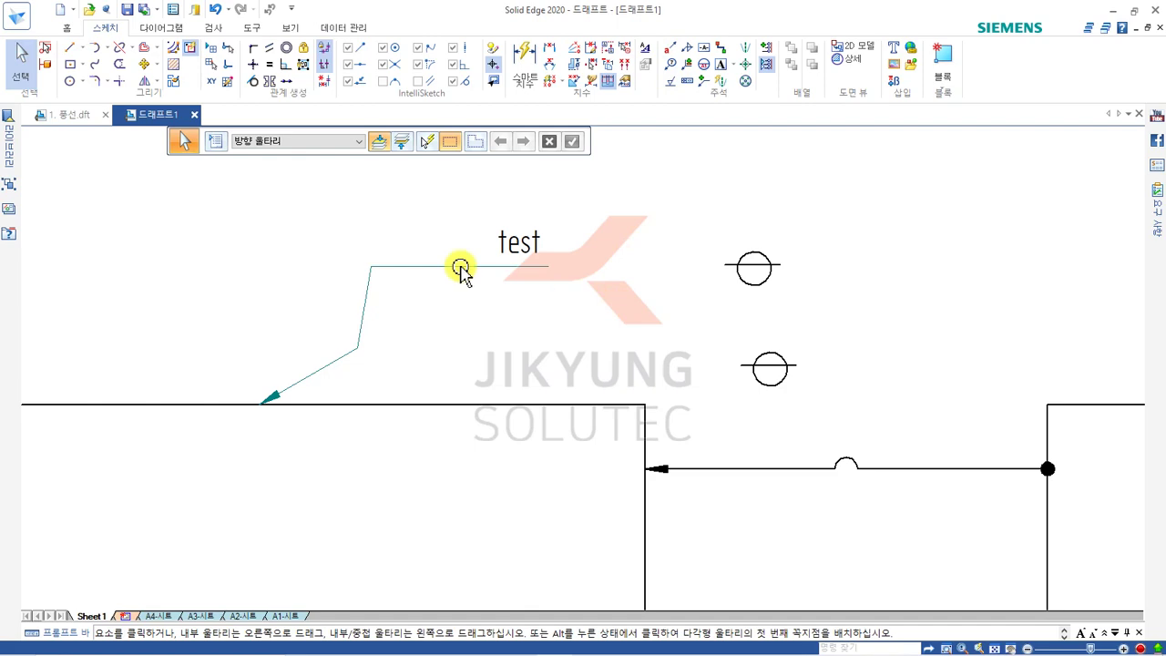
pyautogui.click(75, 117)
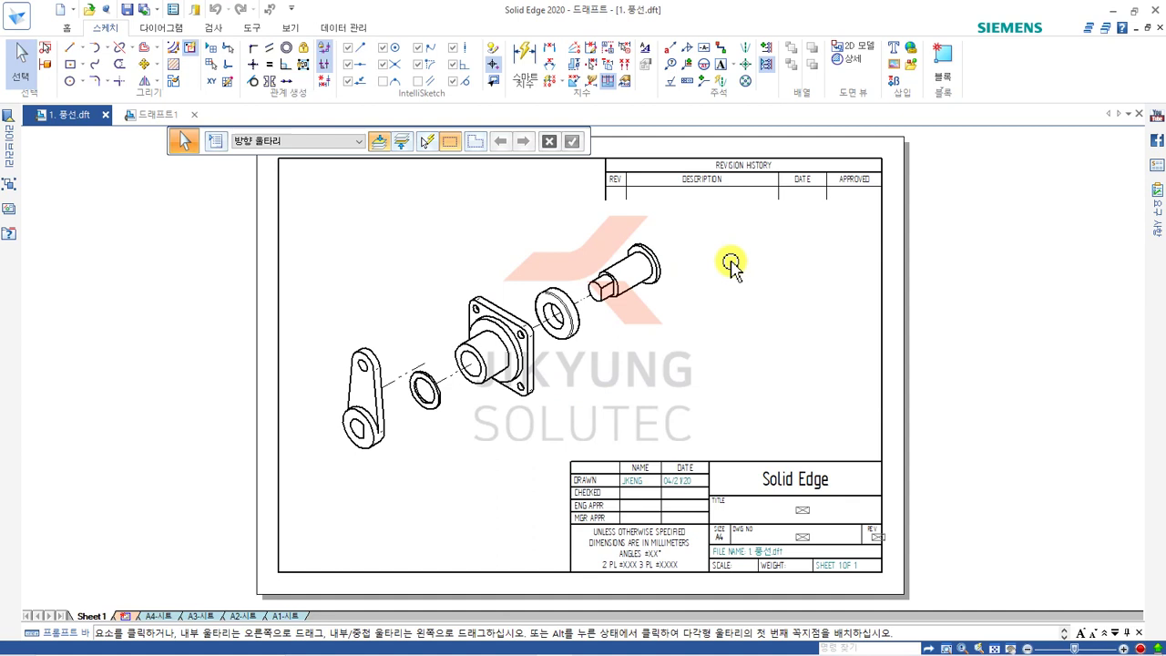
pyautogui.click(661, 62)
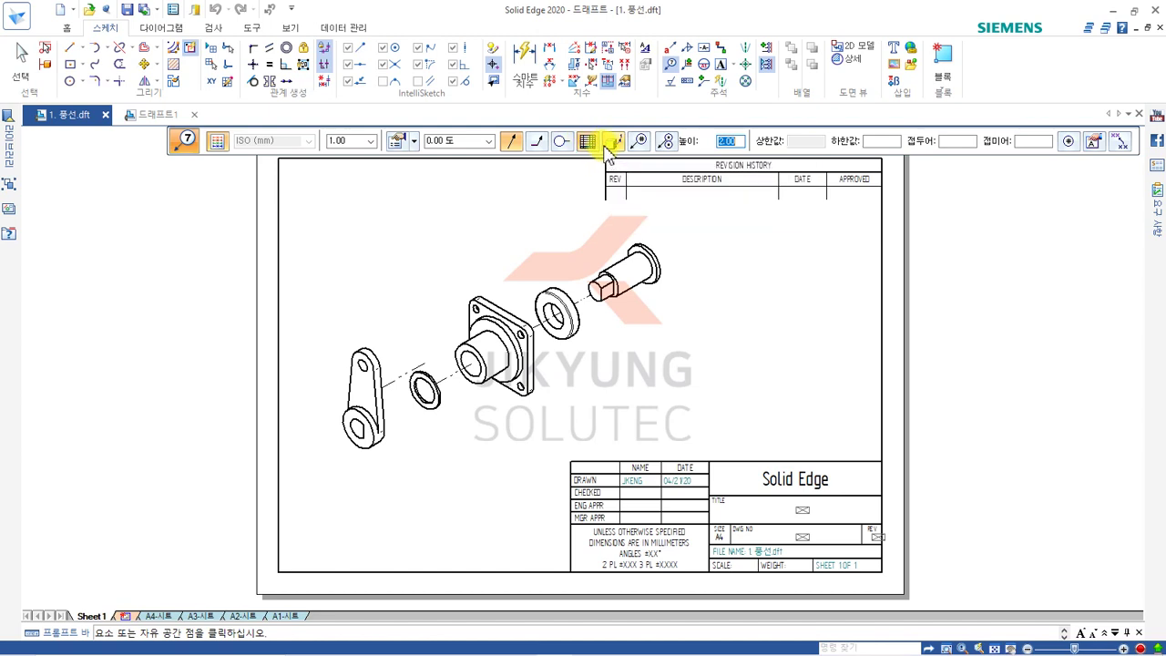
pyautogui.click(664, 143)
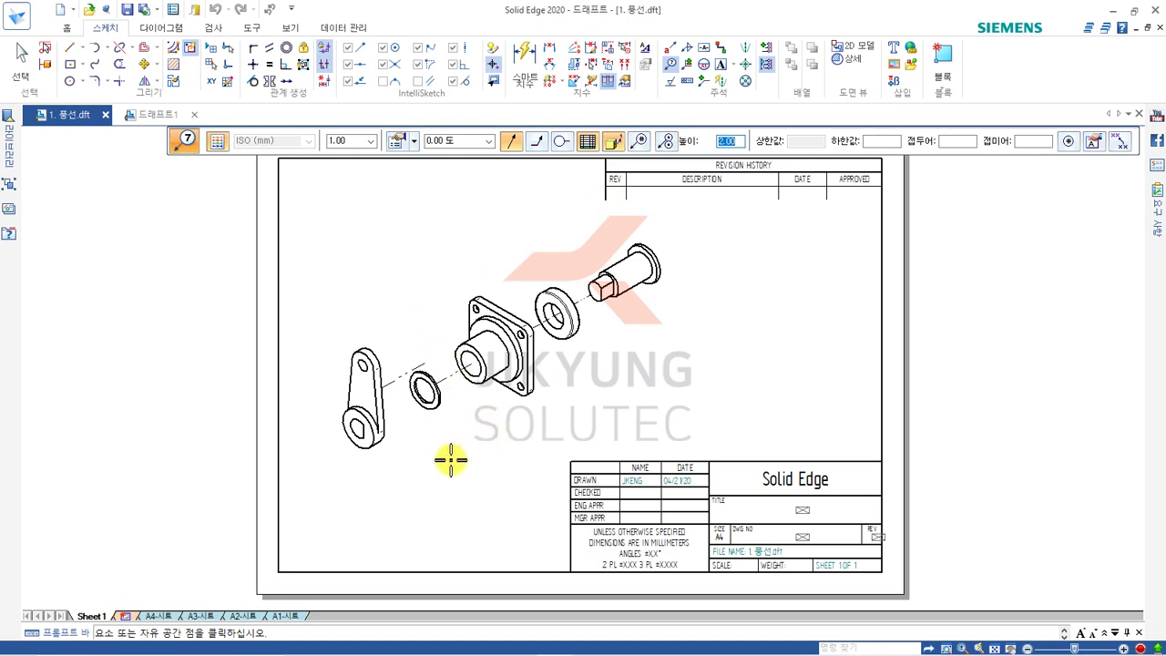
pyautogui.click(355, 352)
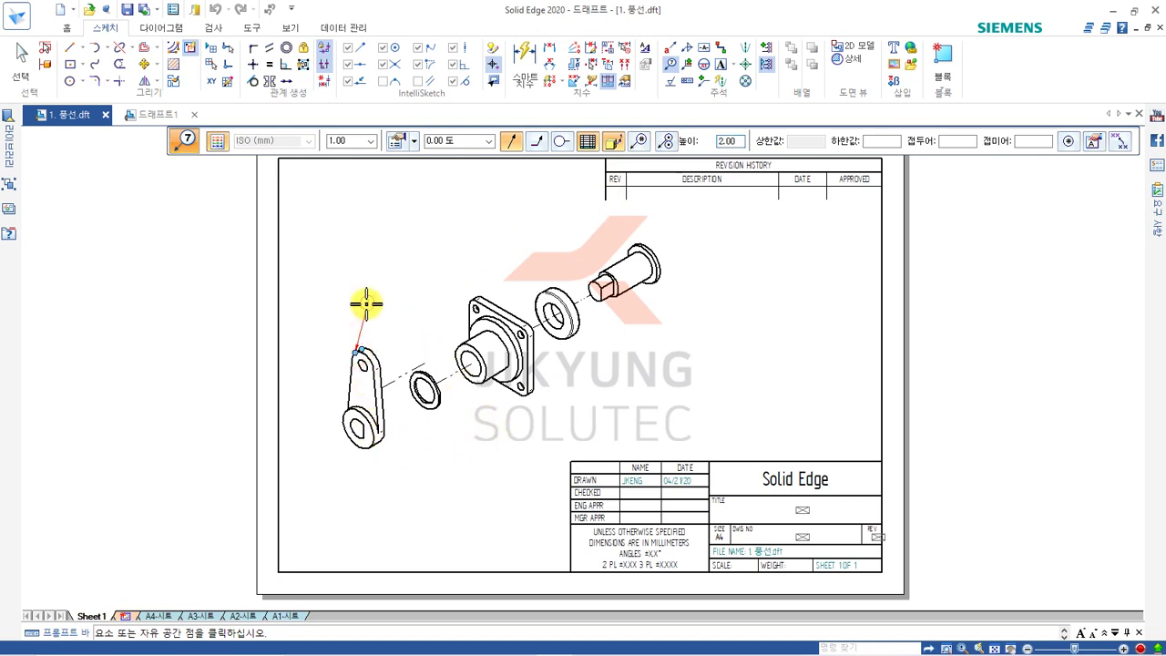
pyautogui.click(369, 308)
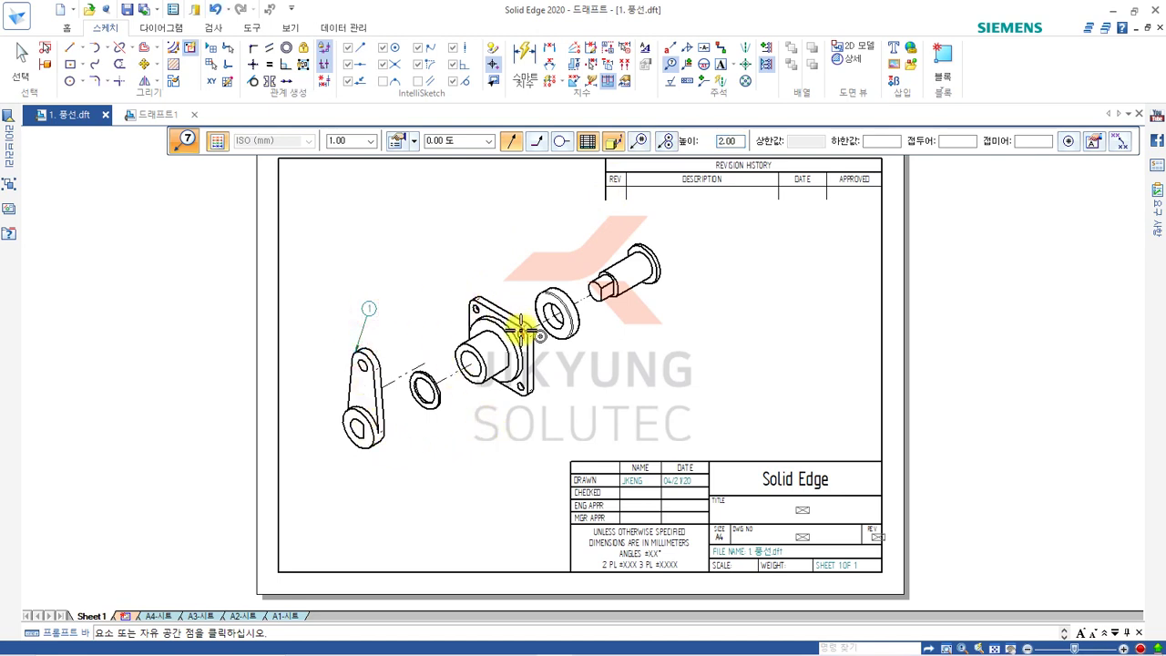
# Add balloons to the thin washer, the square flange, the thick ring and the shaft in the exploded view
pyautogui.click(424, 371)
pyautogui.click(435, 306)
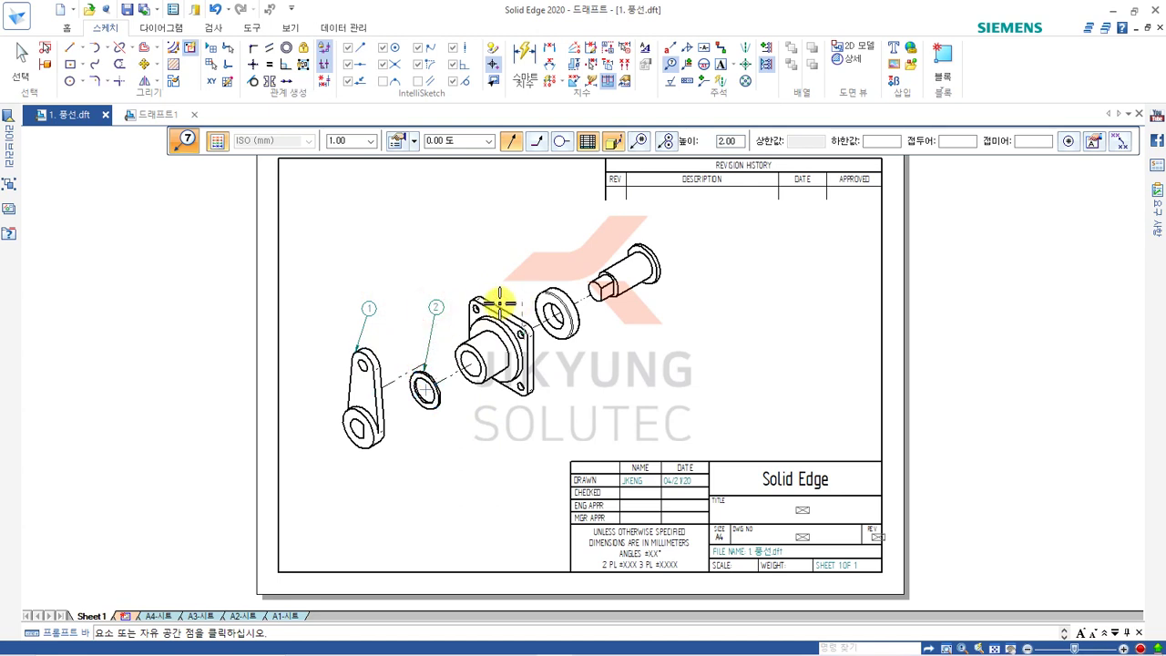
pyautogui.click(495, 308)
pyautogui.click(512, 266)
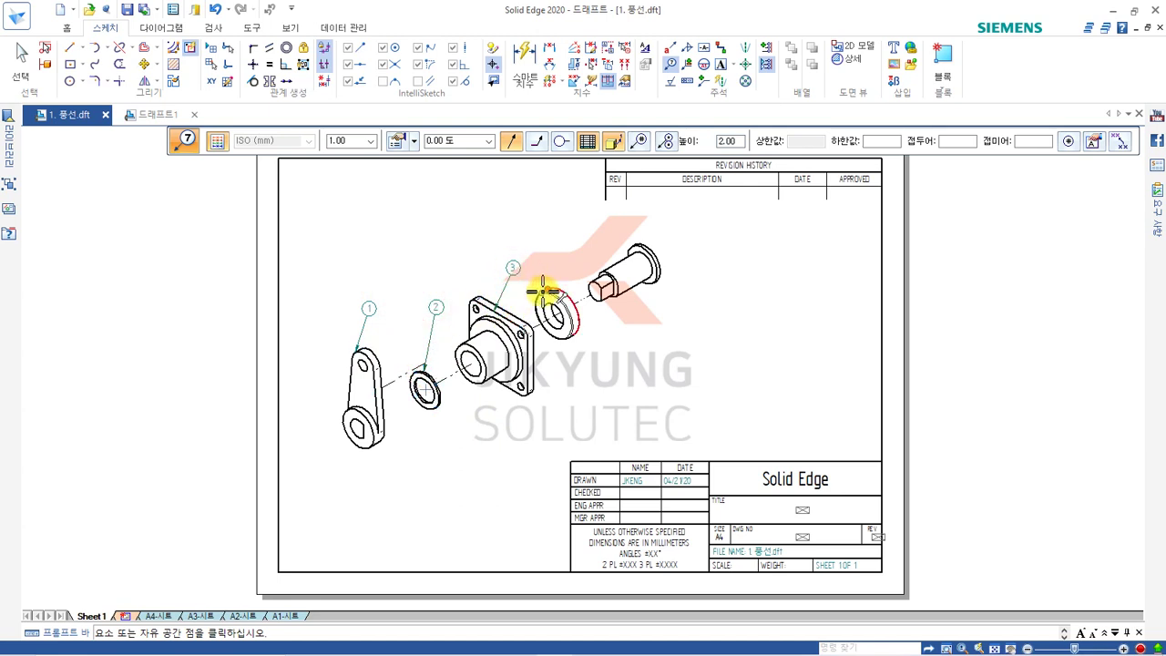
pyautogui.click(548, 289)
pyautogui.click(557, 253)
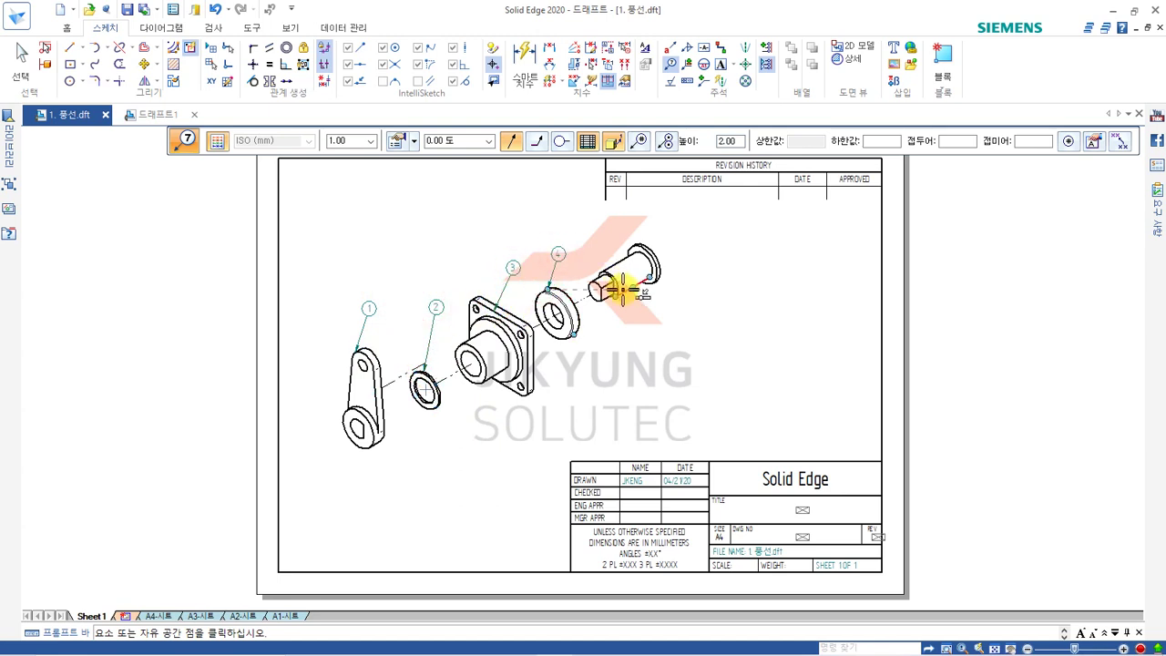
pyautogui.click(645, 291)
pyautogui.click(675, 309)
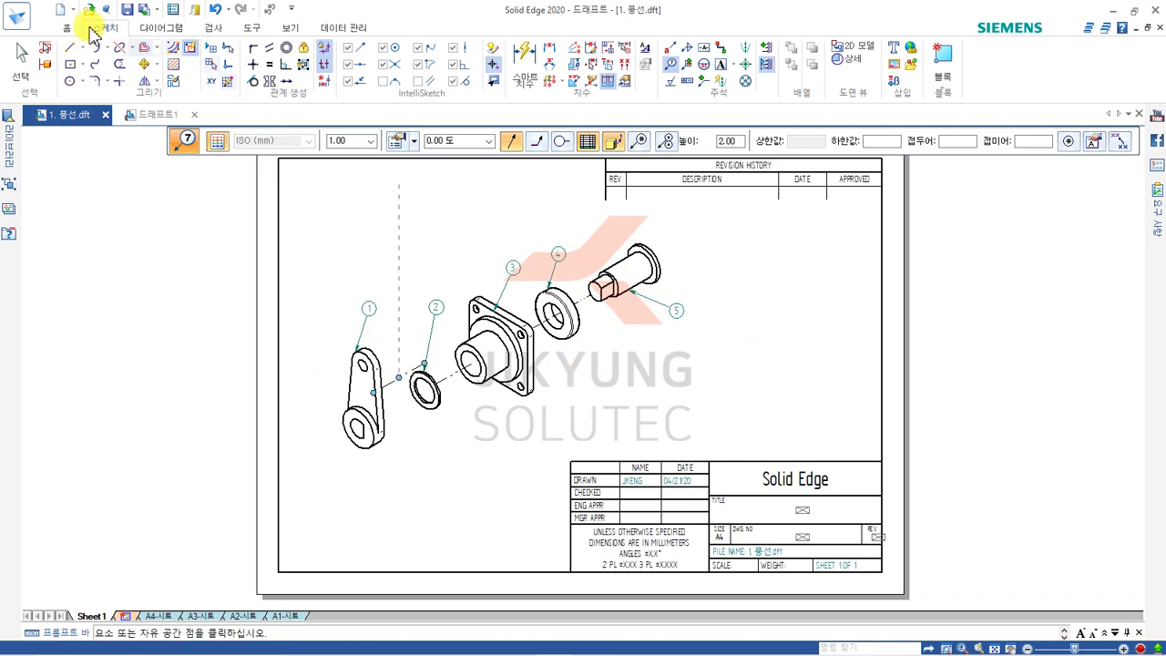
pyautogui.click(22, 55)
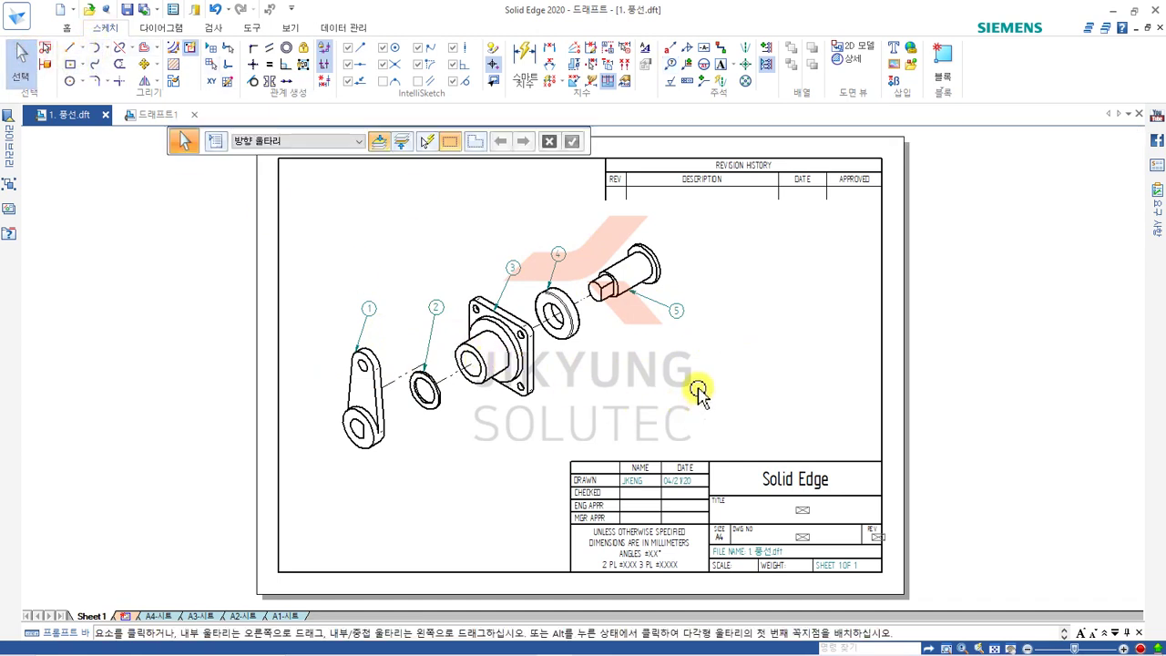
# Renumber the shaft's balloon to 1 and accept swapping it with the conflicting item number
pyautogui.click(672, 314)
pyautogui.click(789, 144)
pyautogui.write('1')
pyautogui.press('Return')
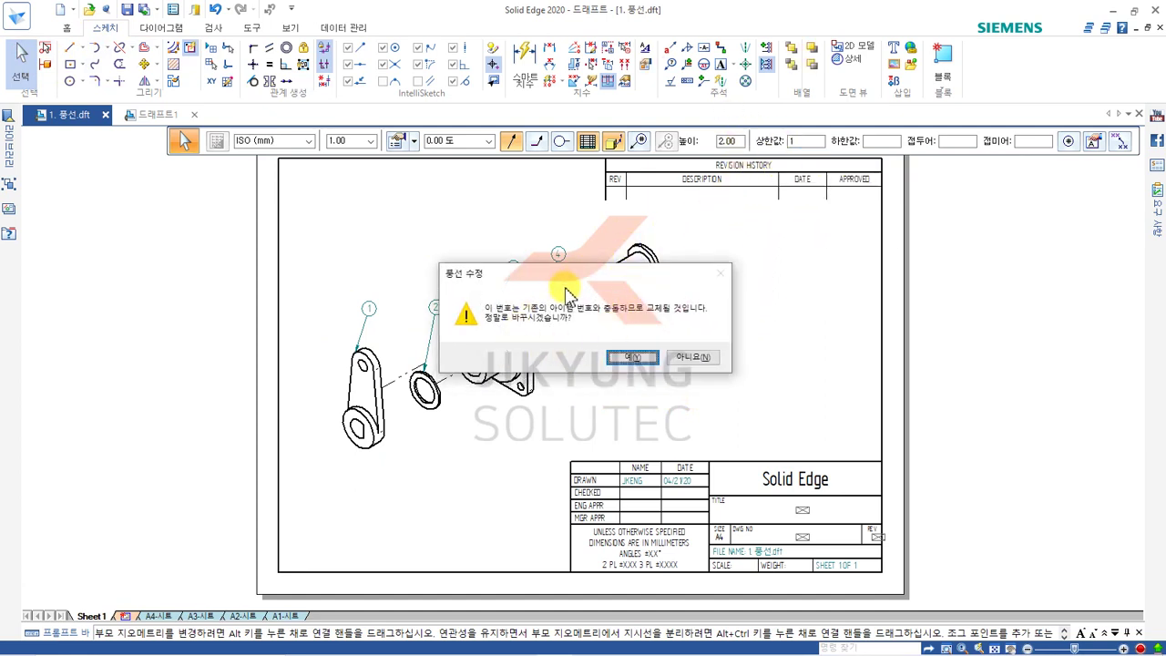
pyautogui.click(637, 357)
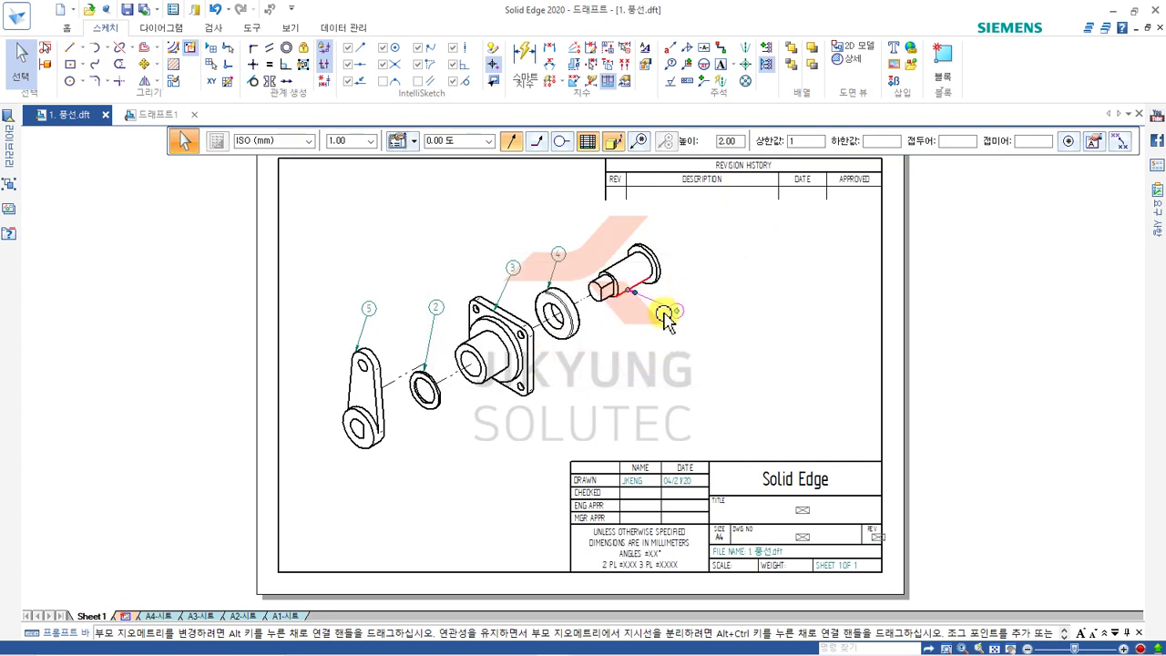
pyautogui.rightClick(488, 227)
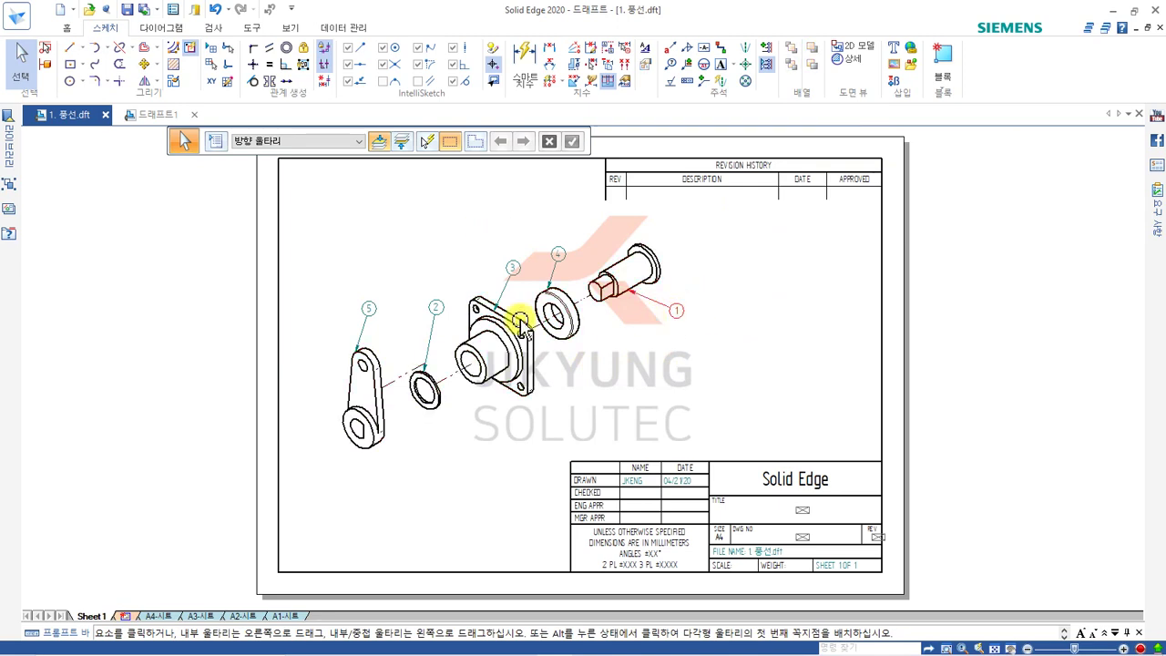
# Start a new balloon with the parts list link turned off and the oval (타원형) shape
pyautogui.scroll(5, 523, 248)
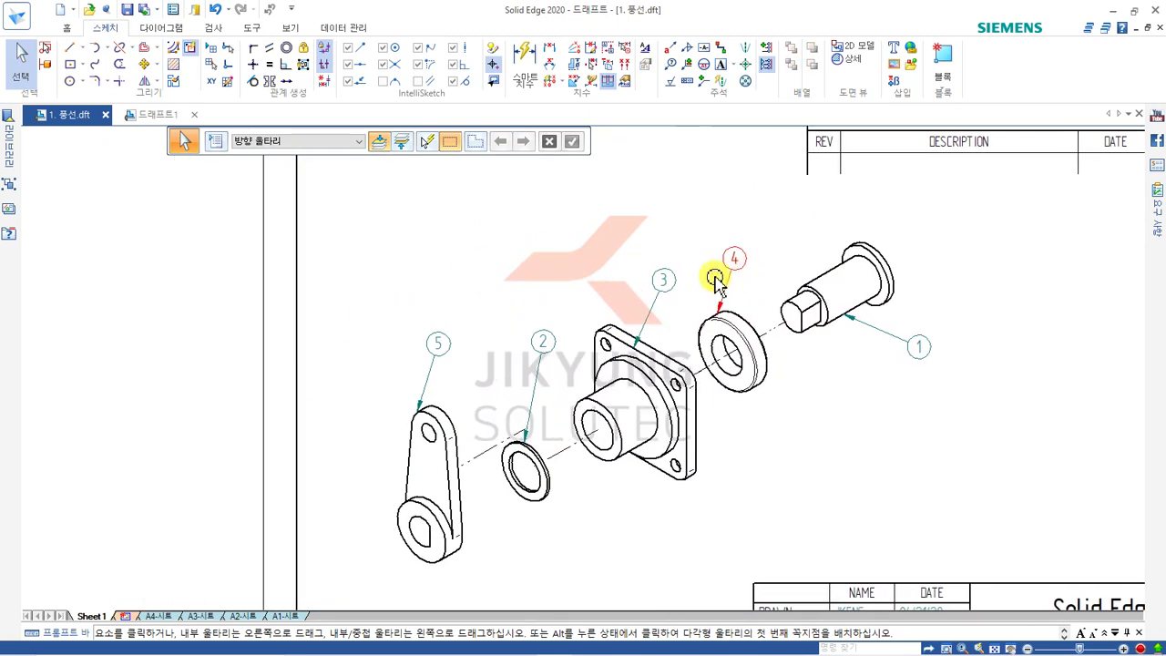
pyautogui.moveTo(703, 253); pyautogui.dragTo(716, 237, button='middle')
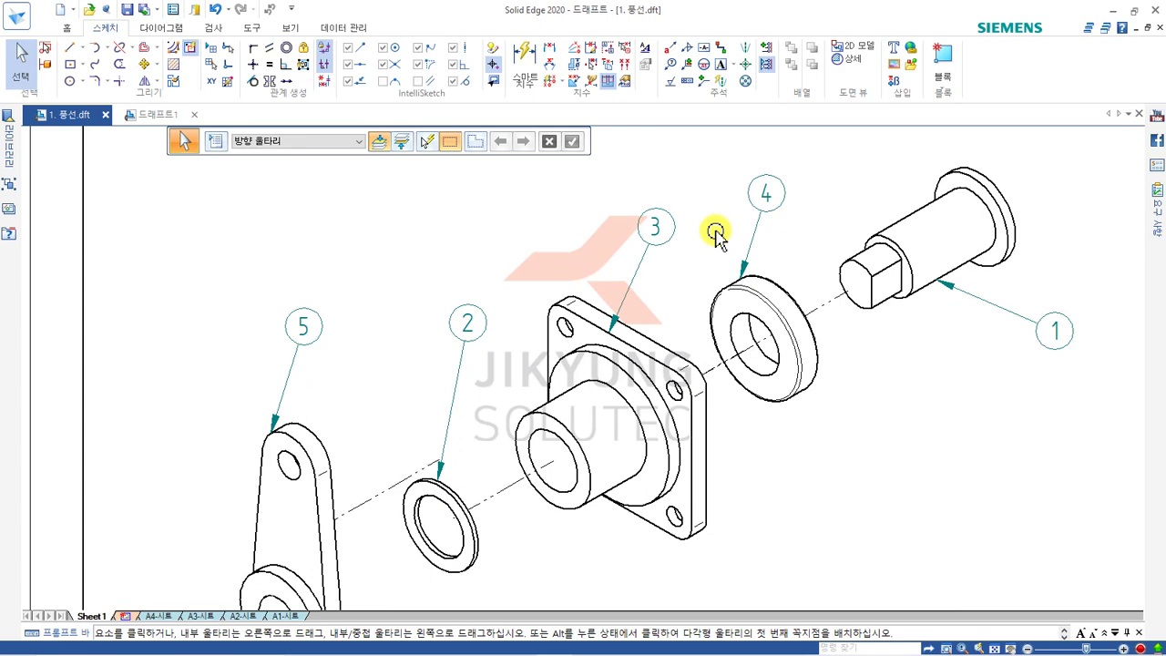
pyautogui.click(670, 64)
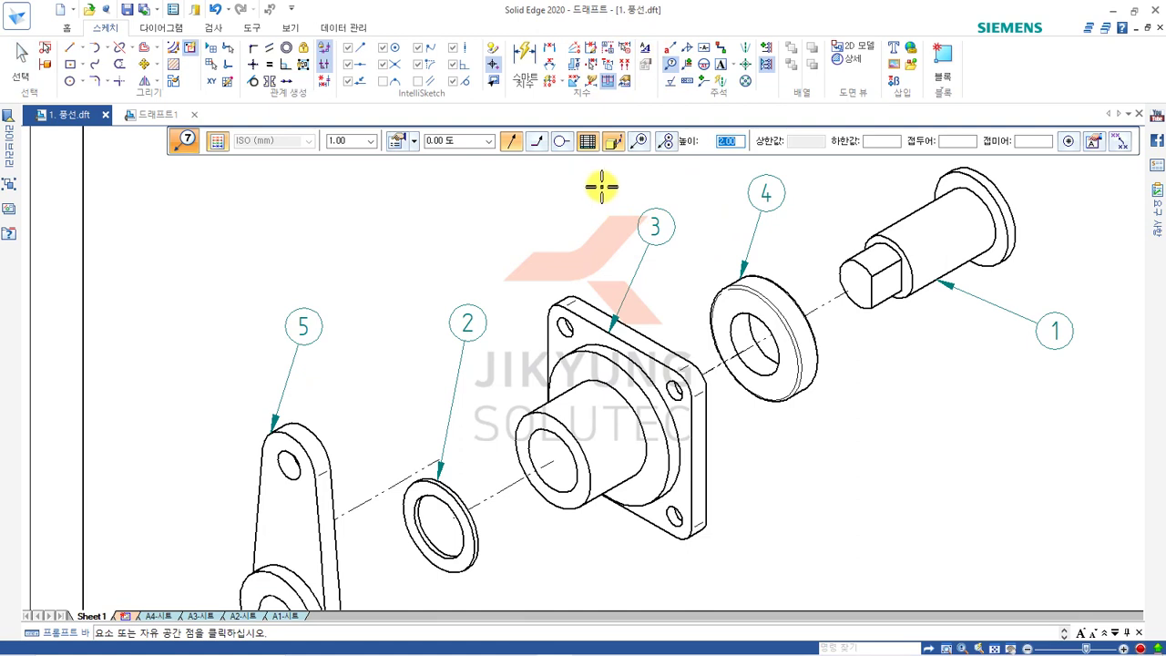
pyautogui.click(614, 143)
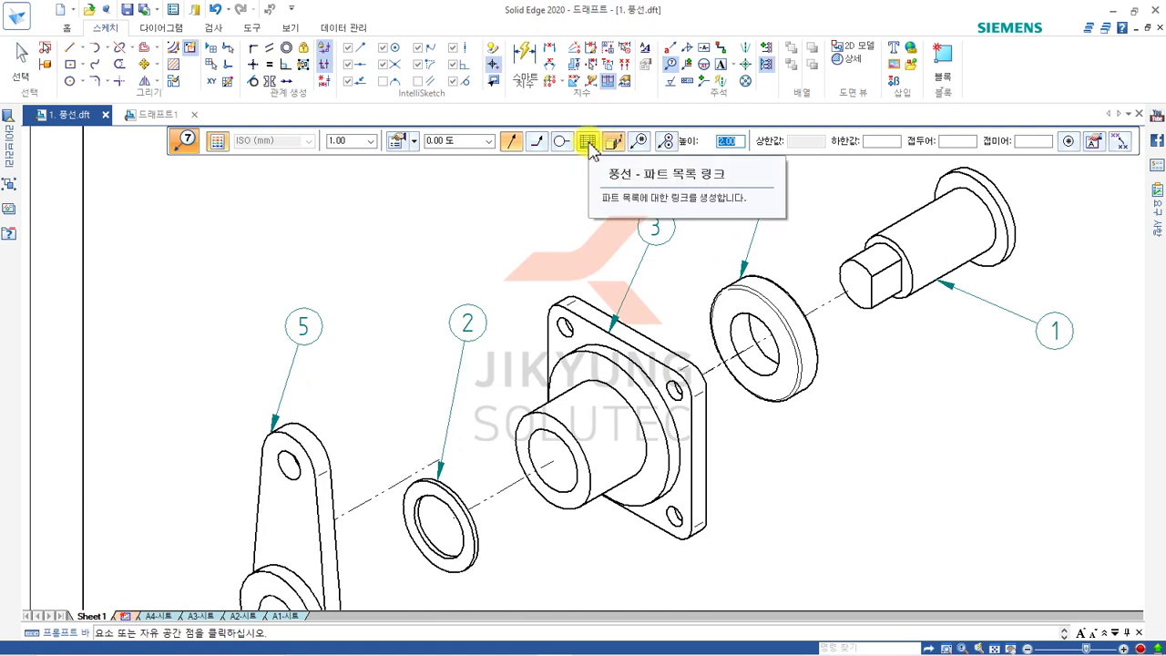
pyautogui.click(588, 144)
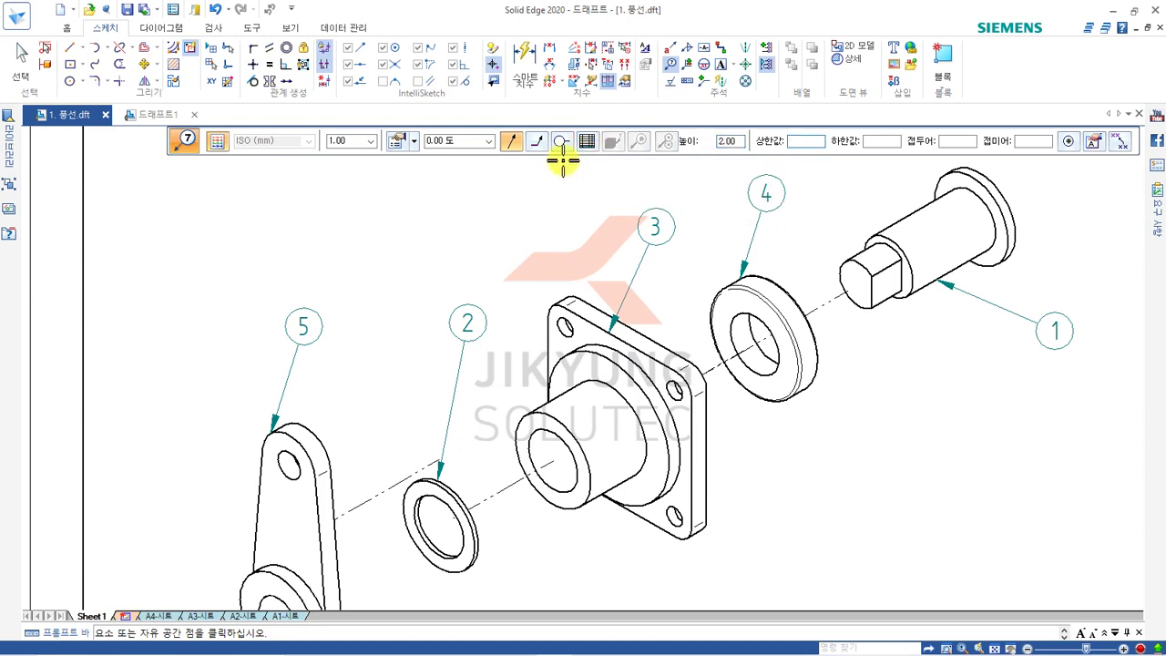
pyautogui.click(562, 143)
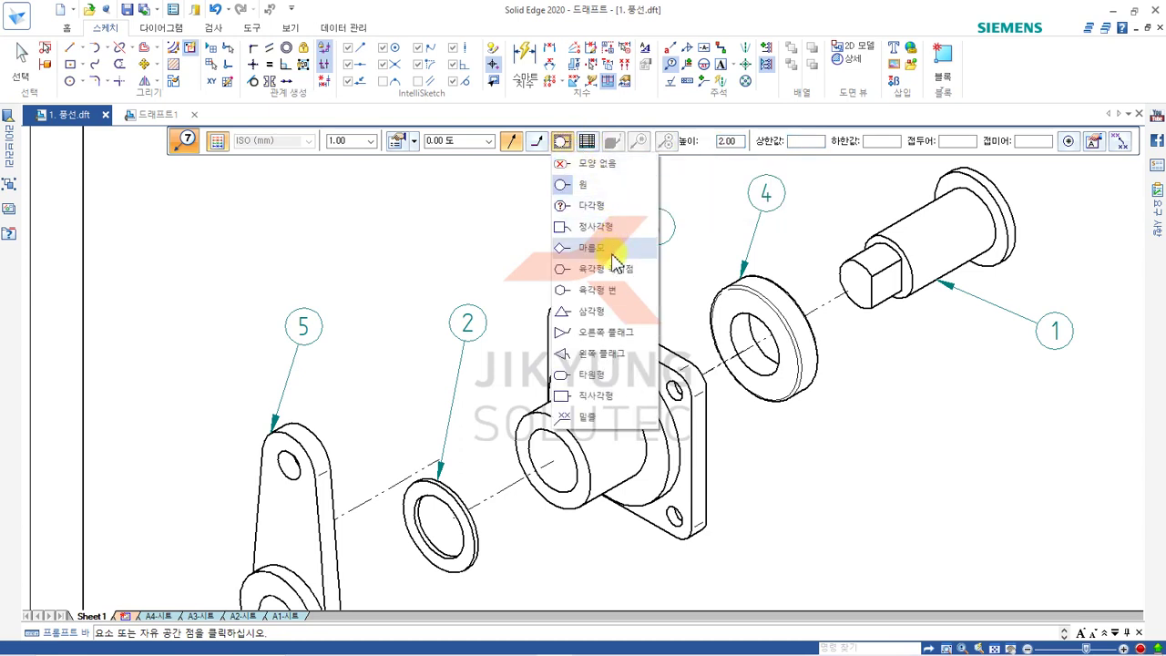
pyautogui.click(608, 377)
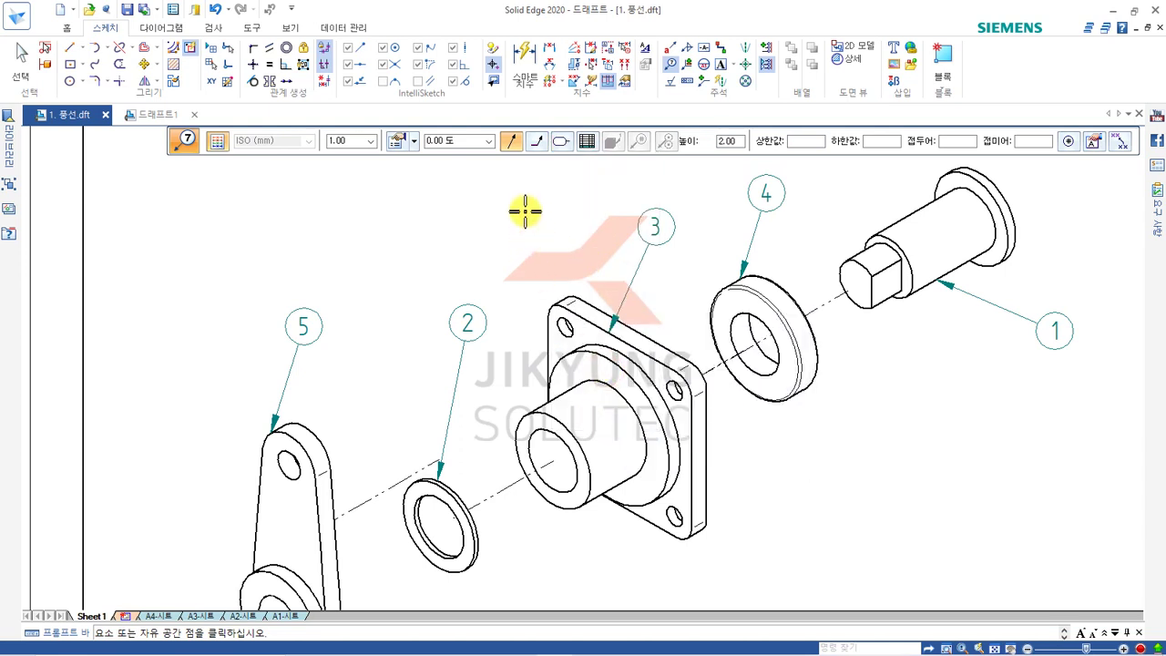
# Set the balloon's upper text to the index reference (색인 참조) property for file name without extension, %{파일 이름(확장자 제외)|R1}
pyautogui.click(1092, 144)
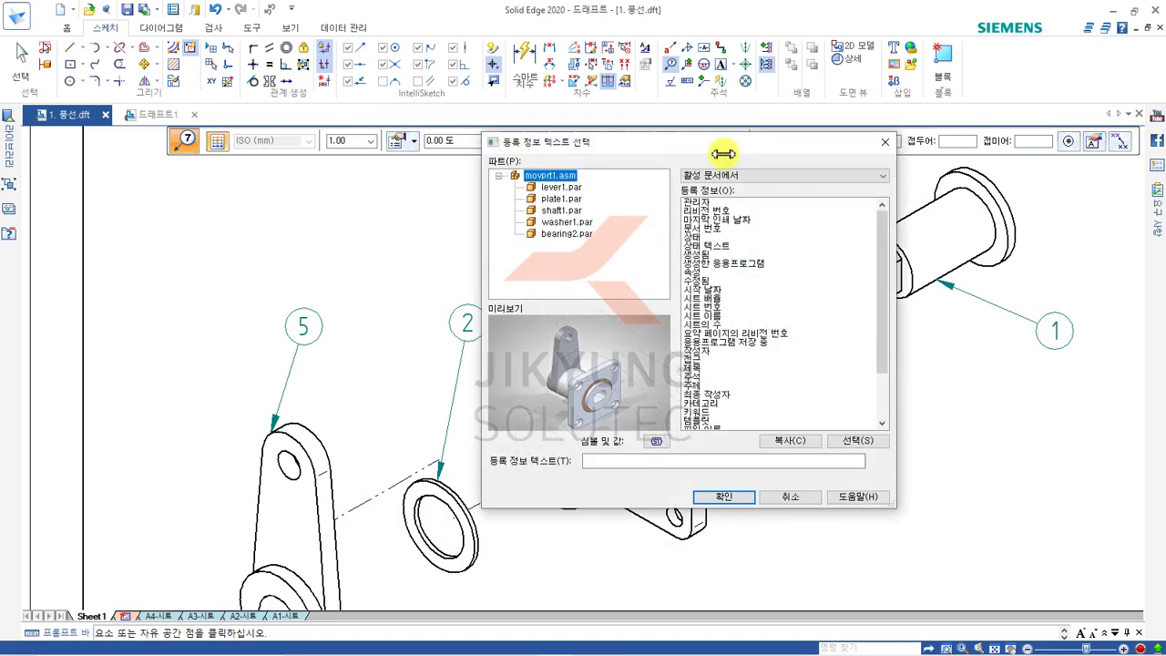
pyautogui.moveTo(698, 157); pyautogui.dragTo(658, 149)
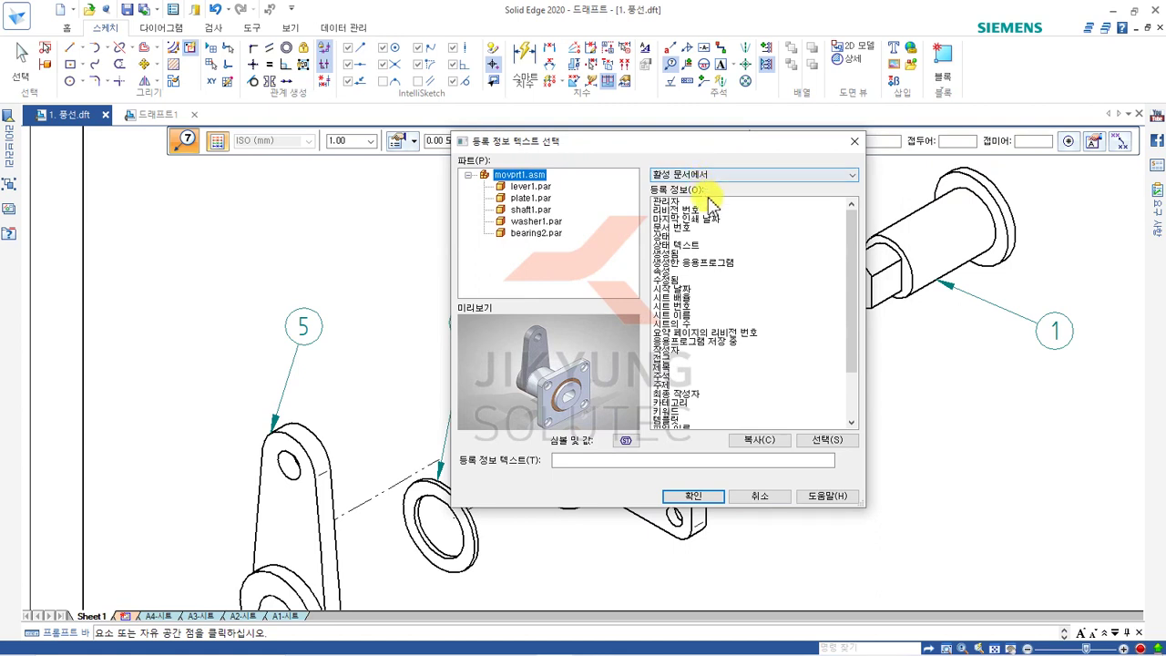
pyautogui.click(703, 173)
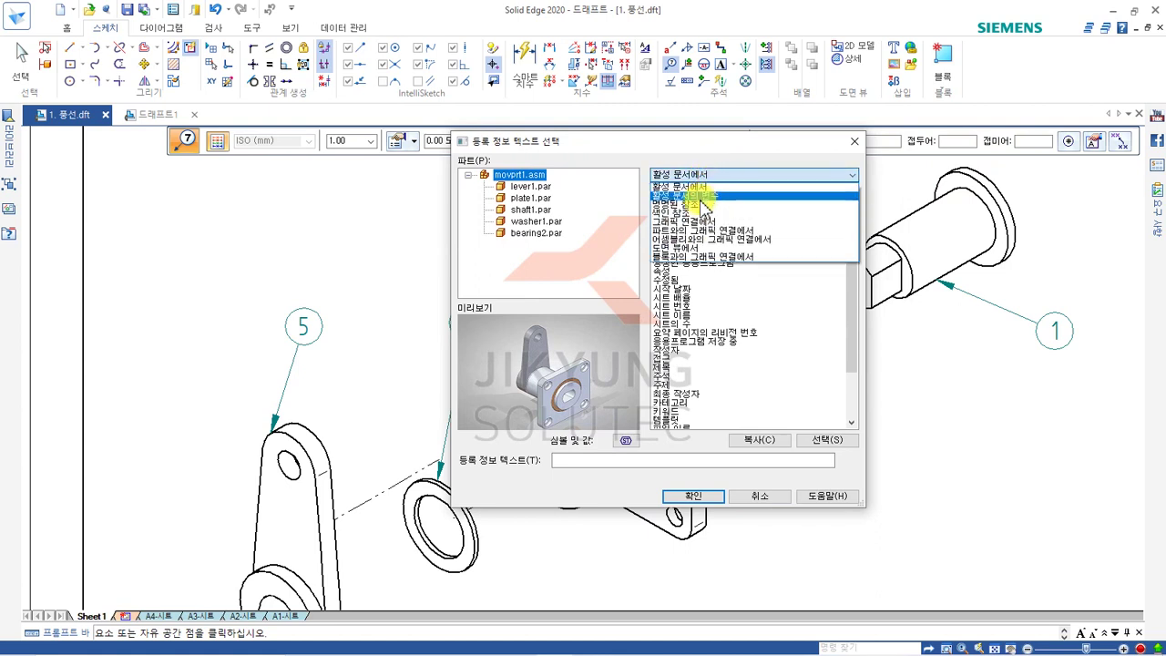
pyautogui.click(694, 205)
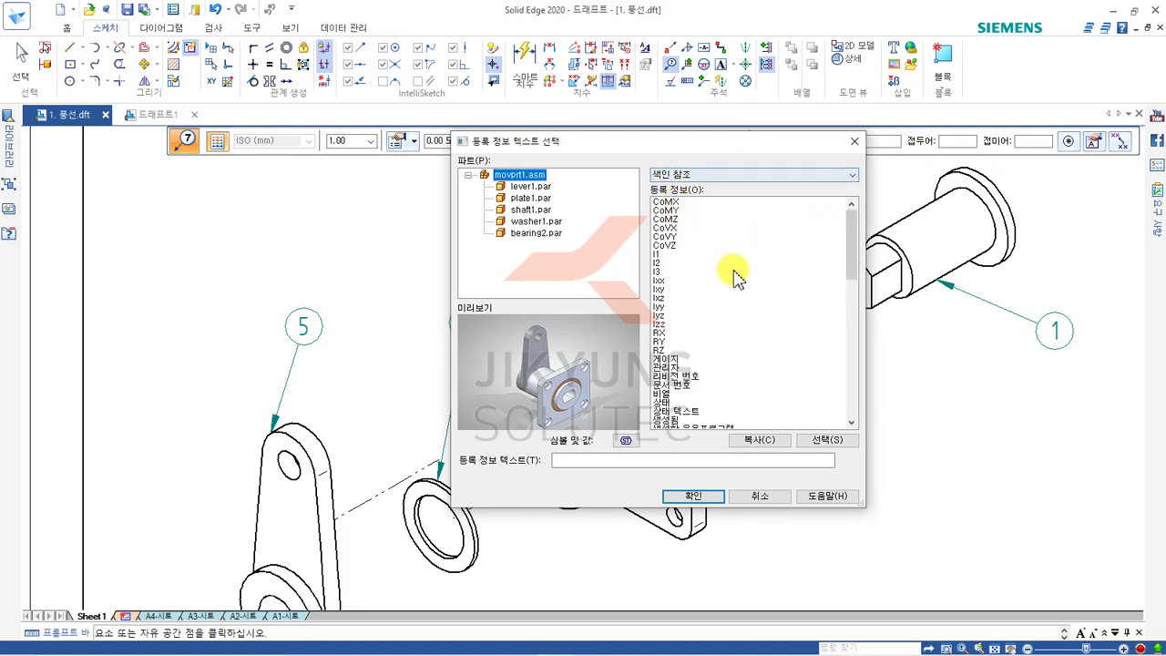
pyautogui.moveTo(849, 257)
pyautogui.mouseDown()
pyautogui.moveTo(842, 404)
pyautogui.moveTo(738, 375)
pyautogui.mouseUp()
pyautogui.click(765, 358)
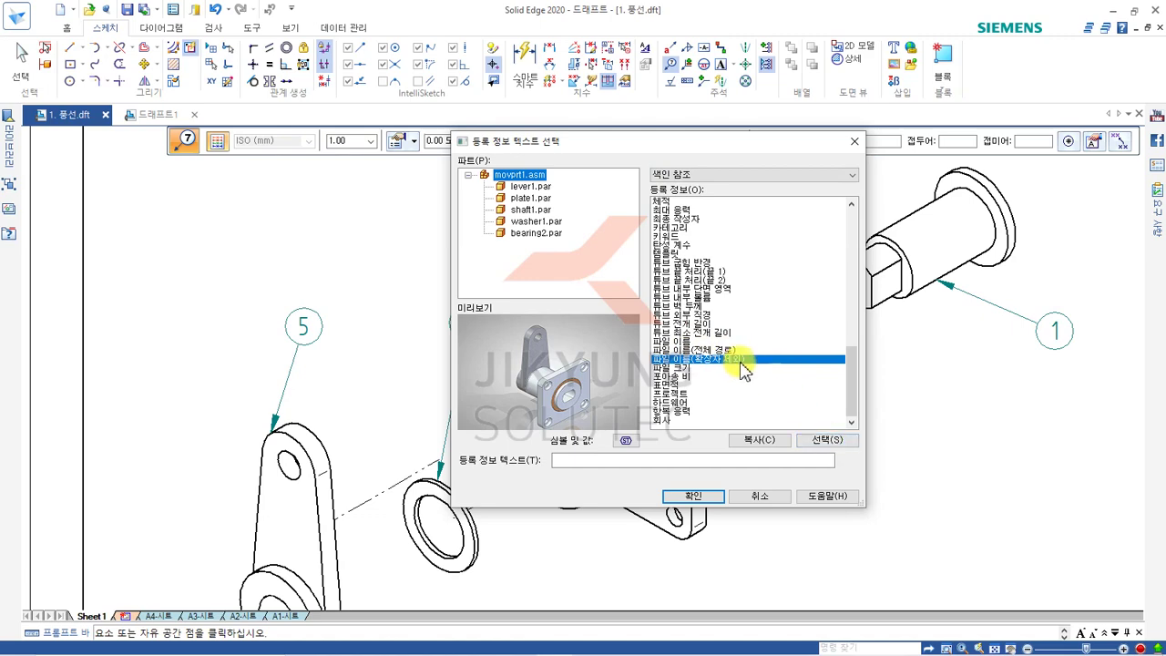
pyautogui.click(824, 440)
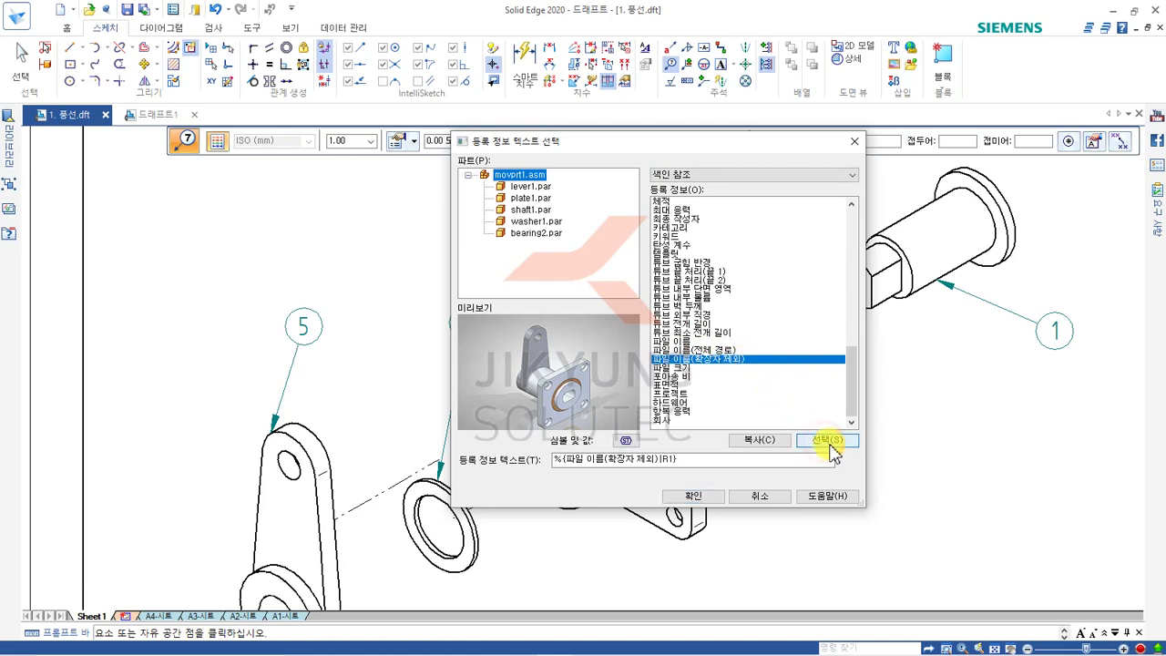
pyautogui.click(692, 497)
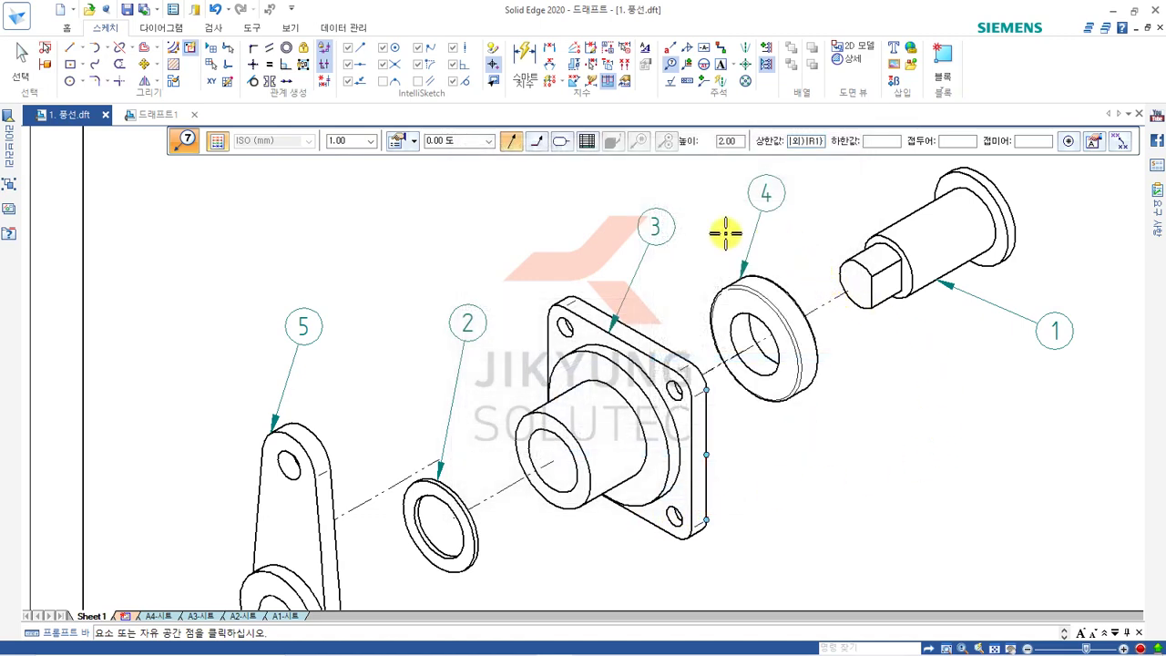
# Attach oval file-name balloons to the lever, the thin washer and the square flange, placing each below its part
pyautogui.moveTo(458, 362); pyautogui.dragTo(486, 177, button='middle')
pyautogui.scroll(-1, 486, 178)
pyautogui.click(381, 416)
pyautogui.click(447, 476)
pyautogui.click(498, 344)
pyautogui.click(550, 419)
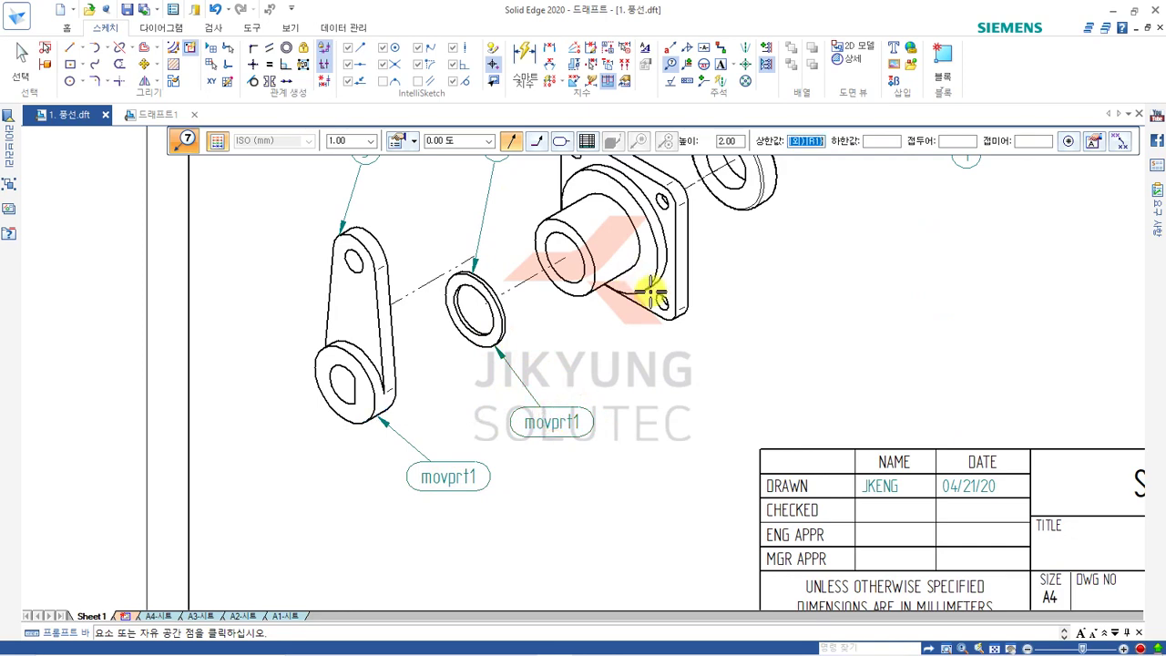
pyautogui.click(677, 319)
pyautogui.click(684, 383)
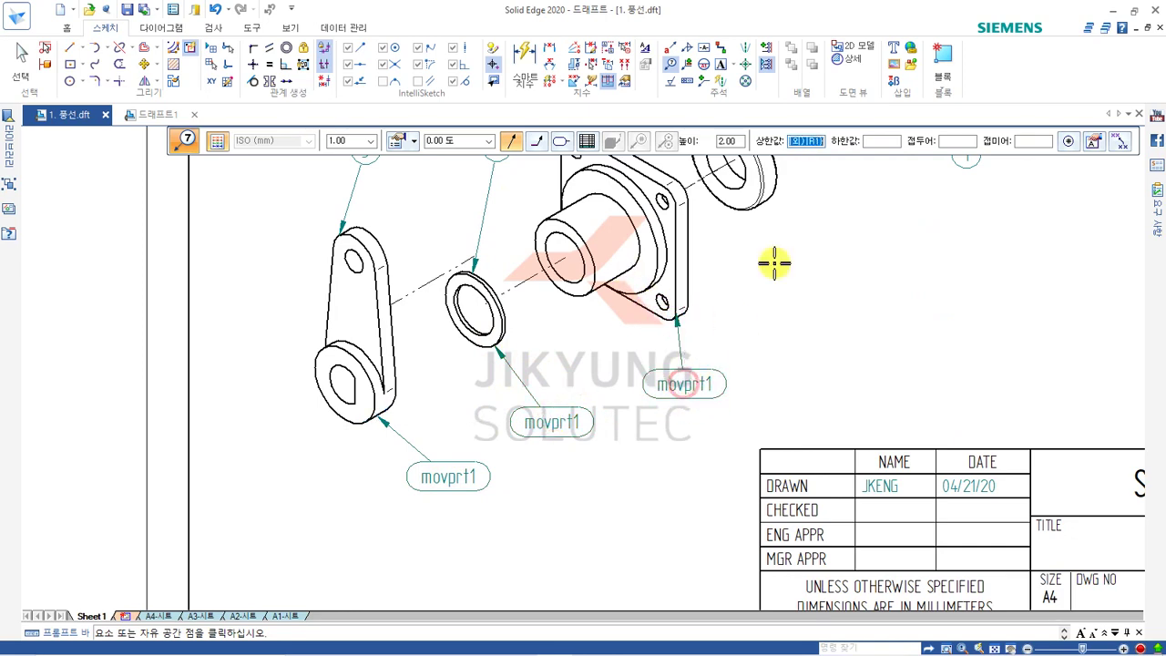
# Attach oval file-name balloons to the thick ring and the shaft, placing each below its part
pyautogui.moveTo(790, 239); pyautogui.dragTo(559, 404, button='middle')
pyautogui.click(536, 366)
pyautogui.click(564, 427)
pyautogui.click(627, 291)
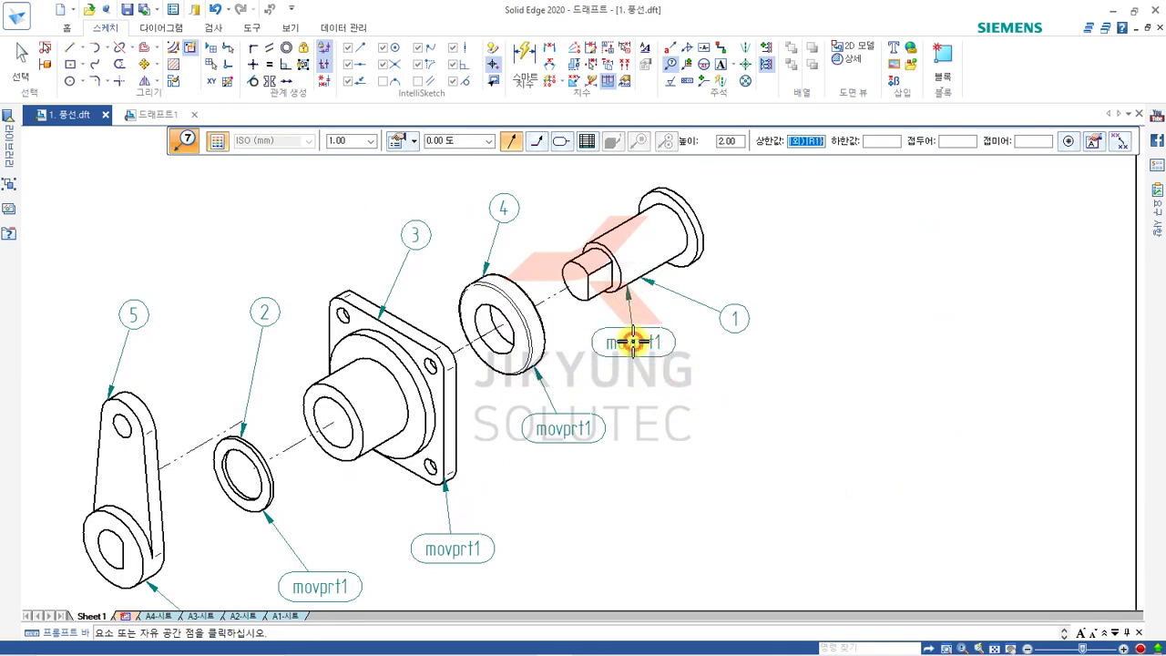
pyautogui.click(632, 342)
pyautogui.moveTo(786, 325); pyautogui.dragTo(892, 206, button='middle')
pyautogui.moveTo(752, 246); pyautogui.dragTo(781, 262, button='middle')
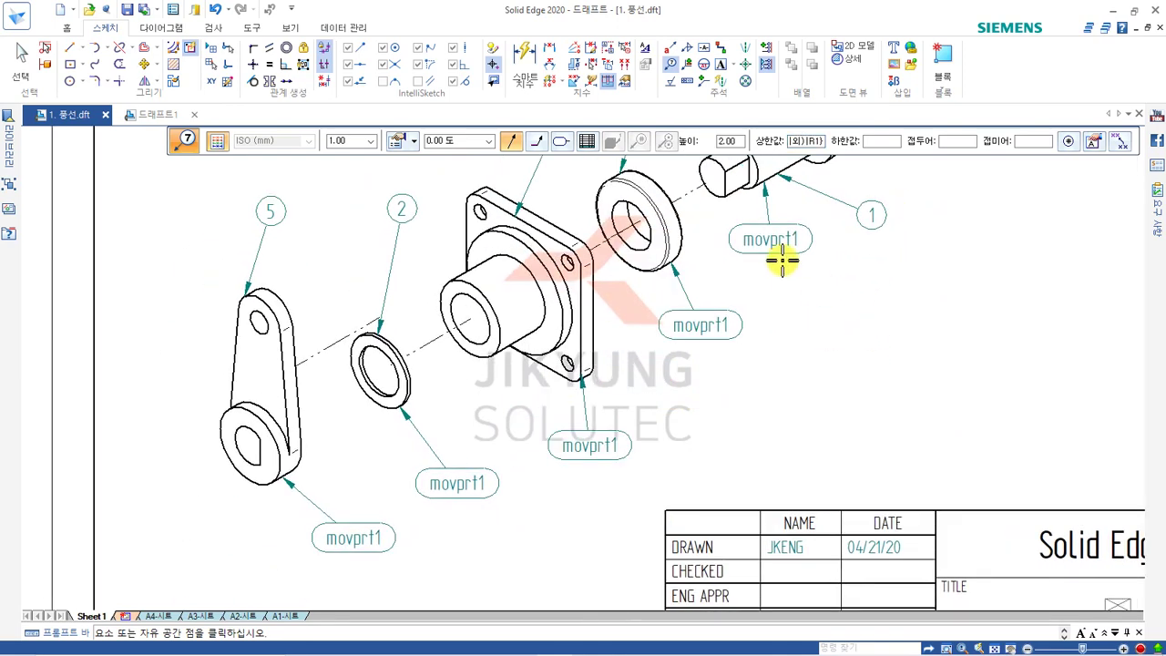
pyautogui.click(344, 539)
pyautogui.press('Escape')
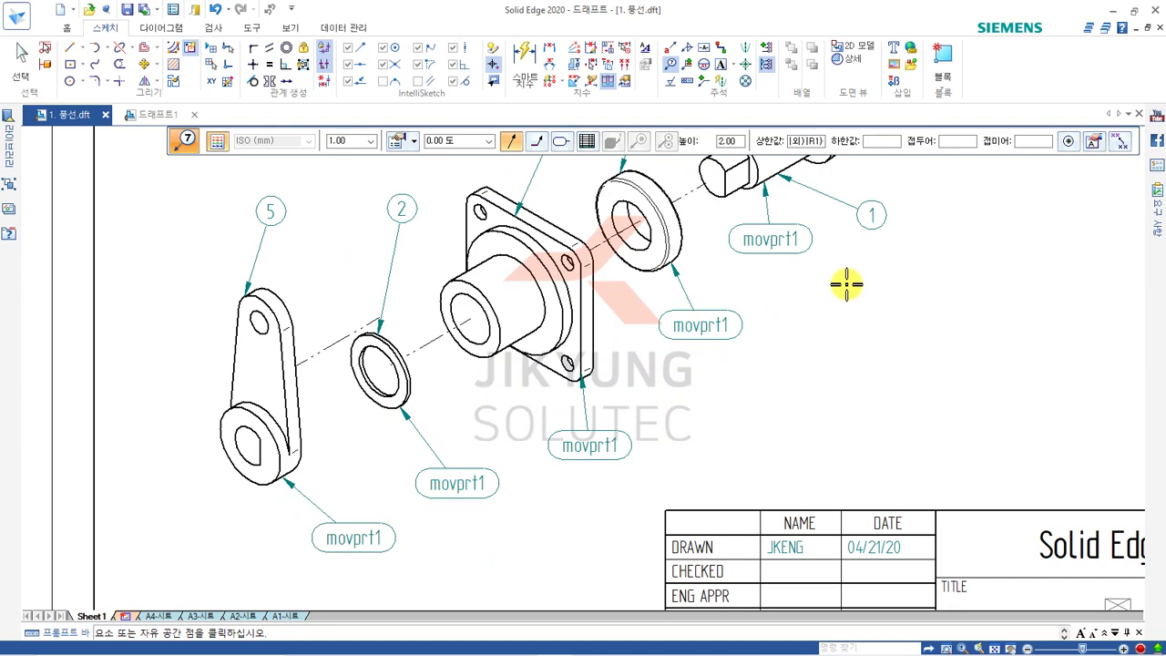
pyautogui.scroll(-5, 846, 284)
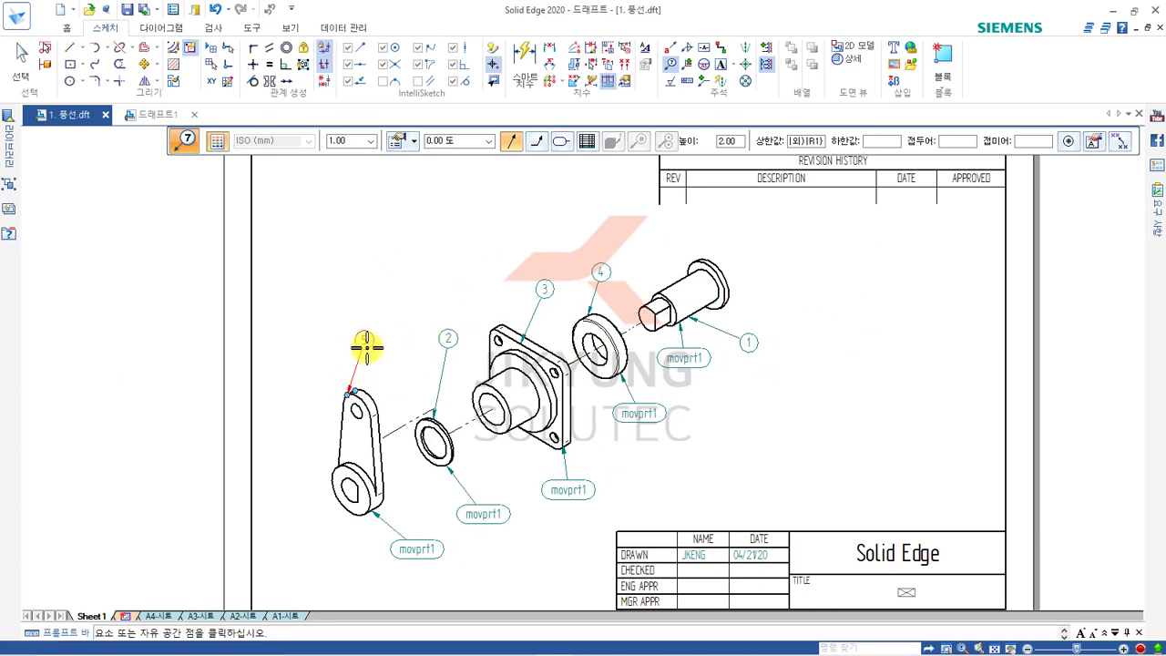
pyautogui.click(736, 344)
pyautogui.press('Escape')
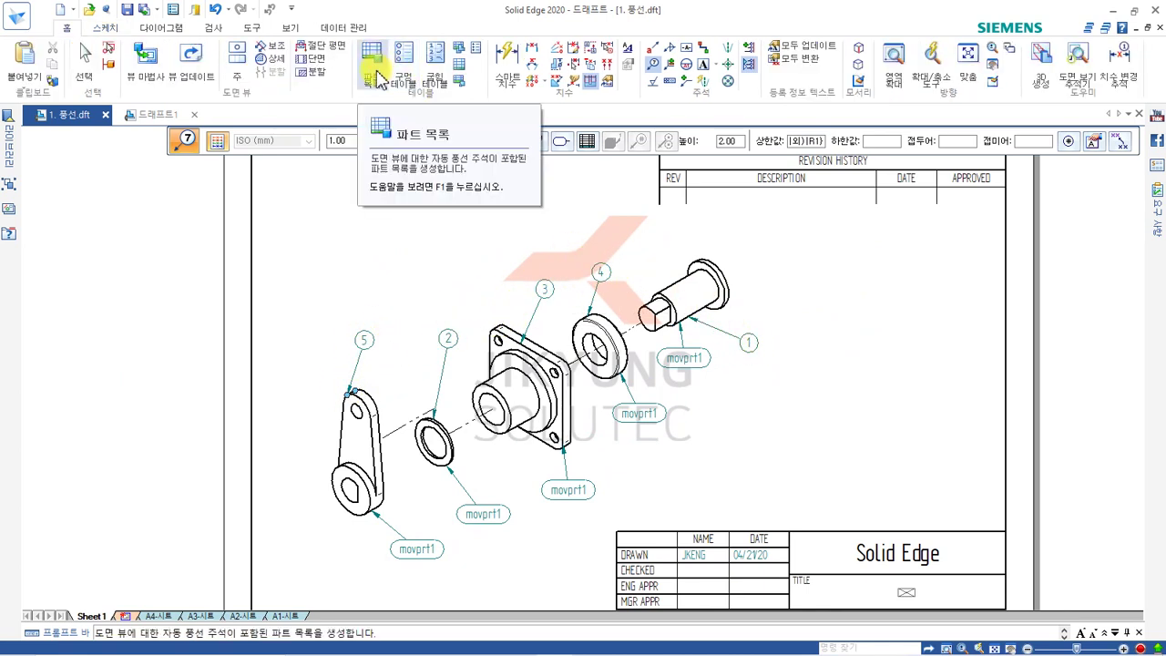
pyautogui.click(379, 79)
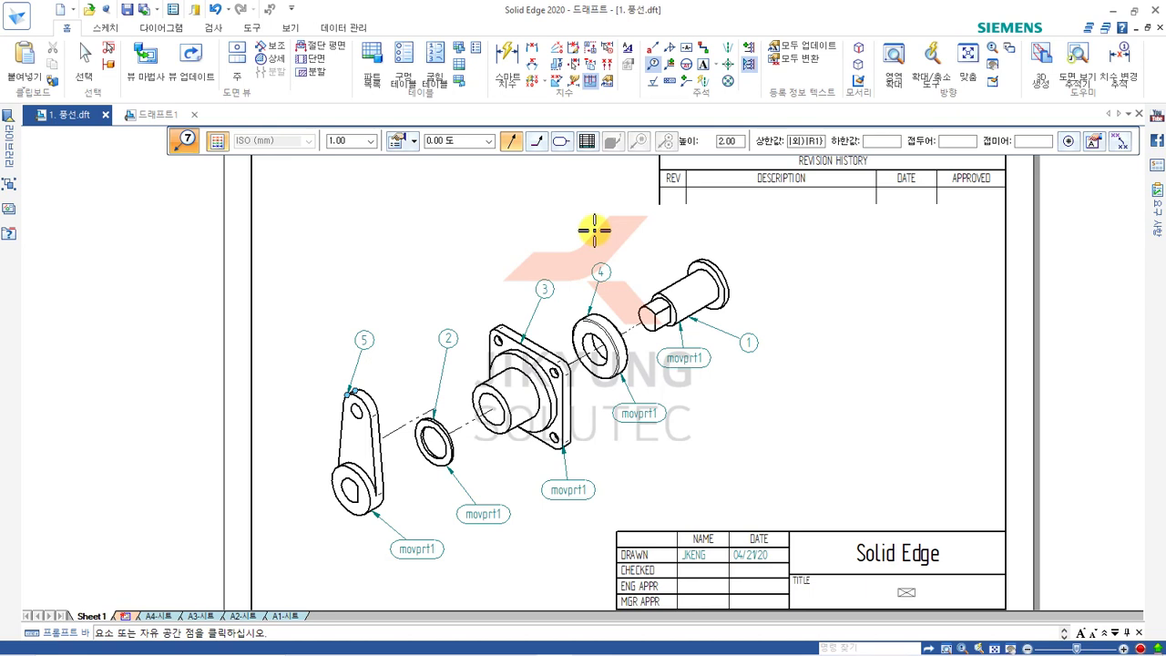
pyautogui.press('Escape')
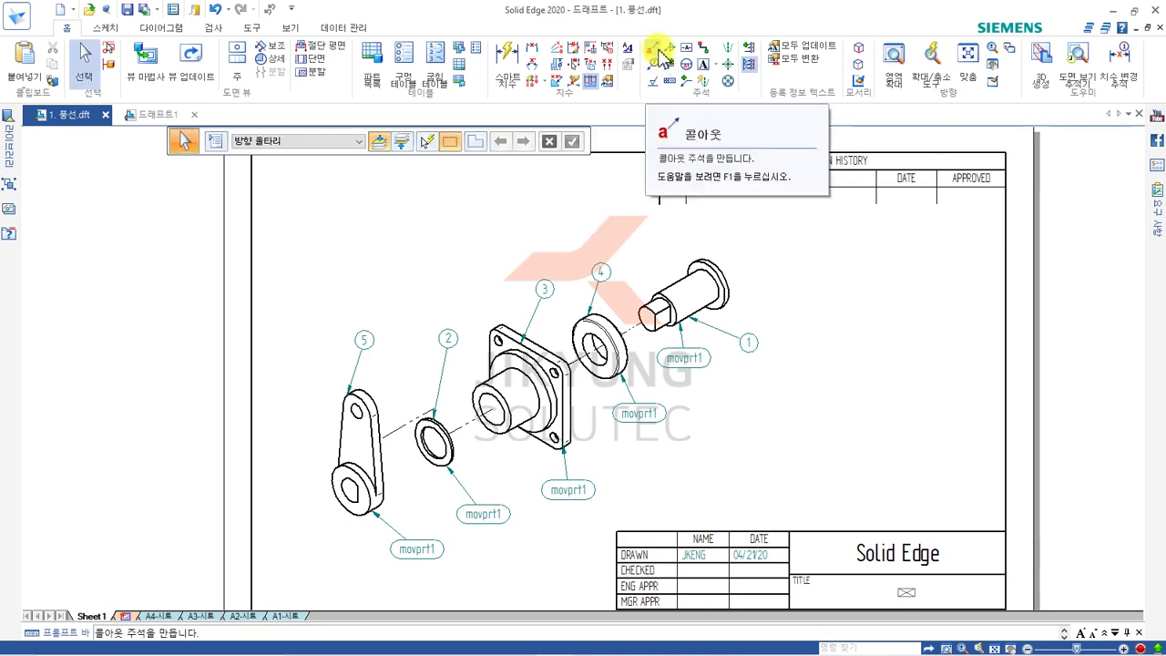
# Start a callout and replace its default text with "삭제될 파트"
pyautogui.click(658, 53)
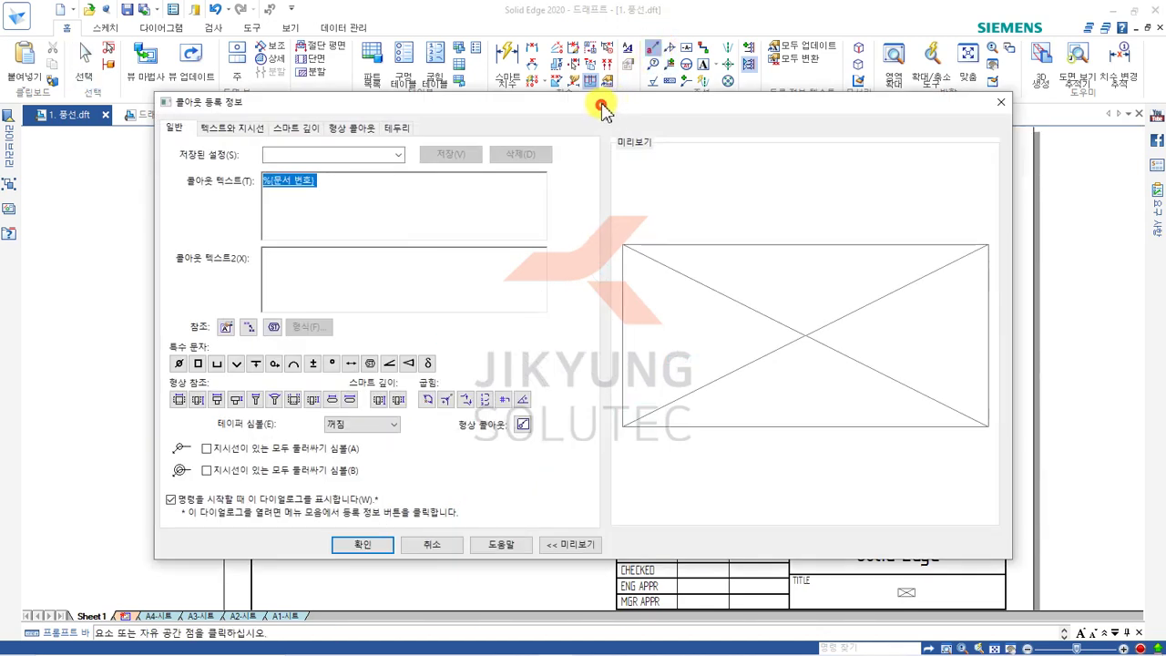
pyautogui.moveTo(601, 103); pyautogui.dragTo(633, 76)
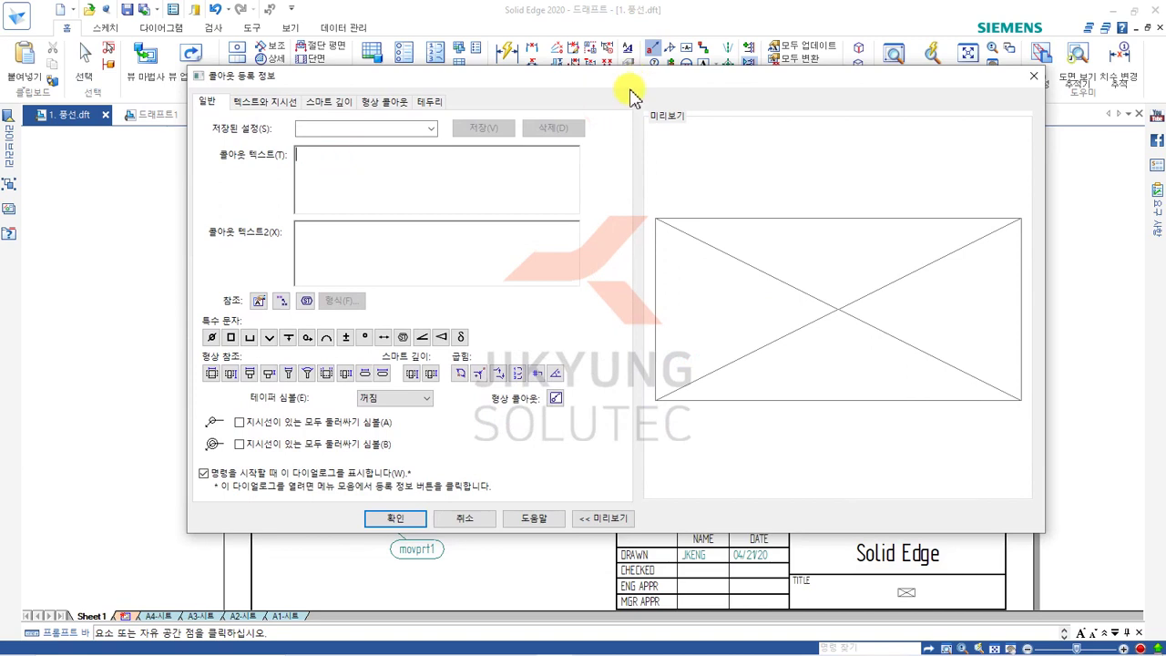
pyautogui.write('삭제될 ')
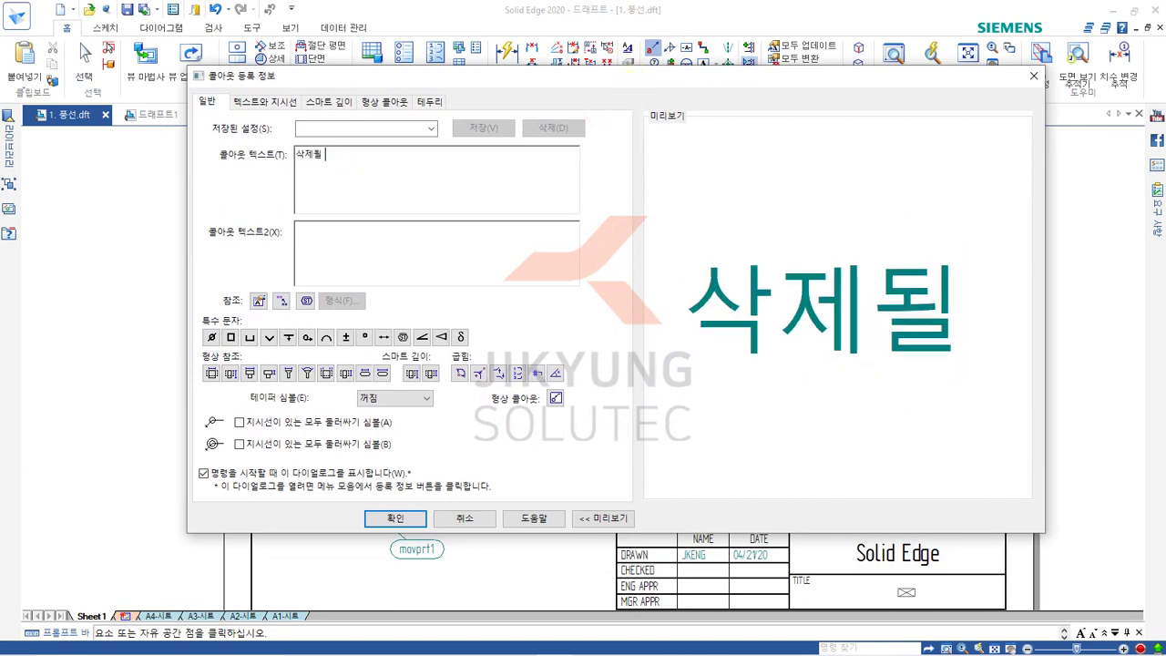
pyautogui.write('파')
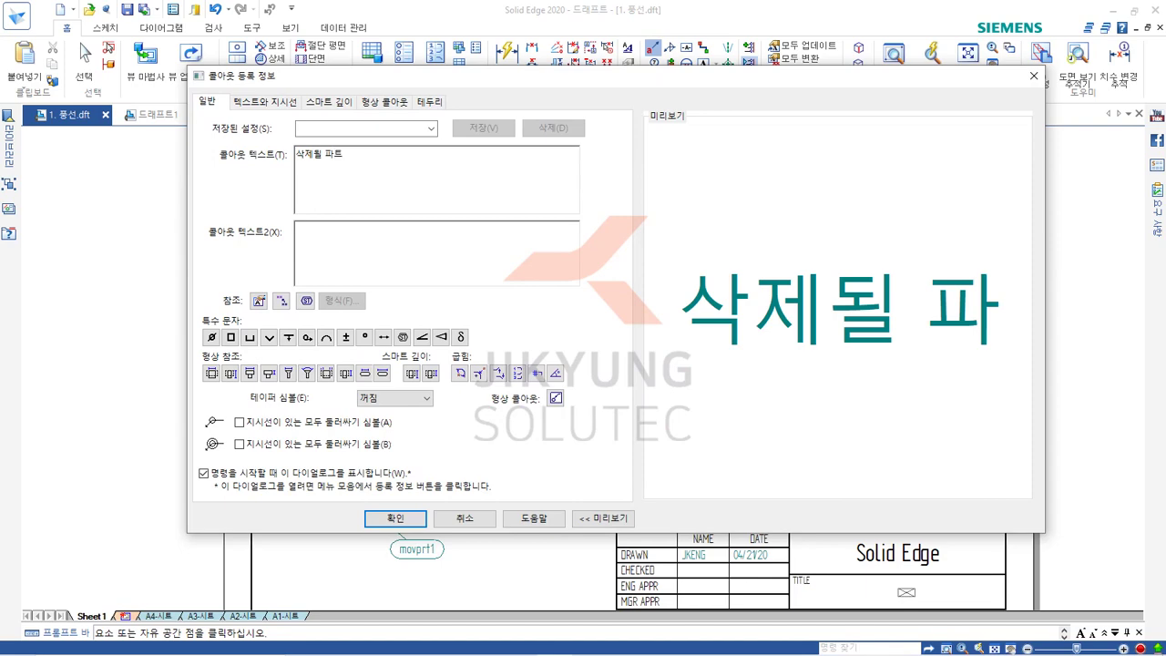
pyautogui.write('트')
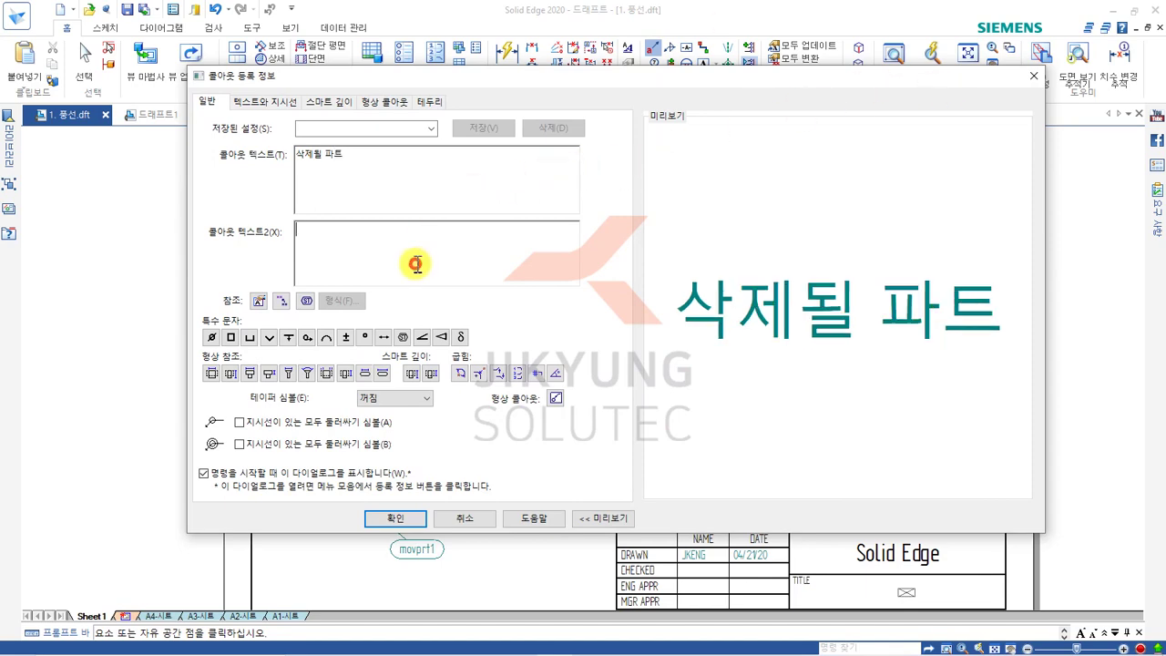
pyautogui.click(414, 518)
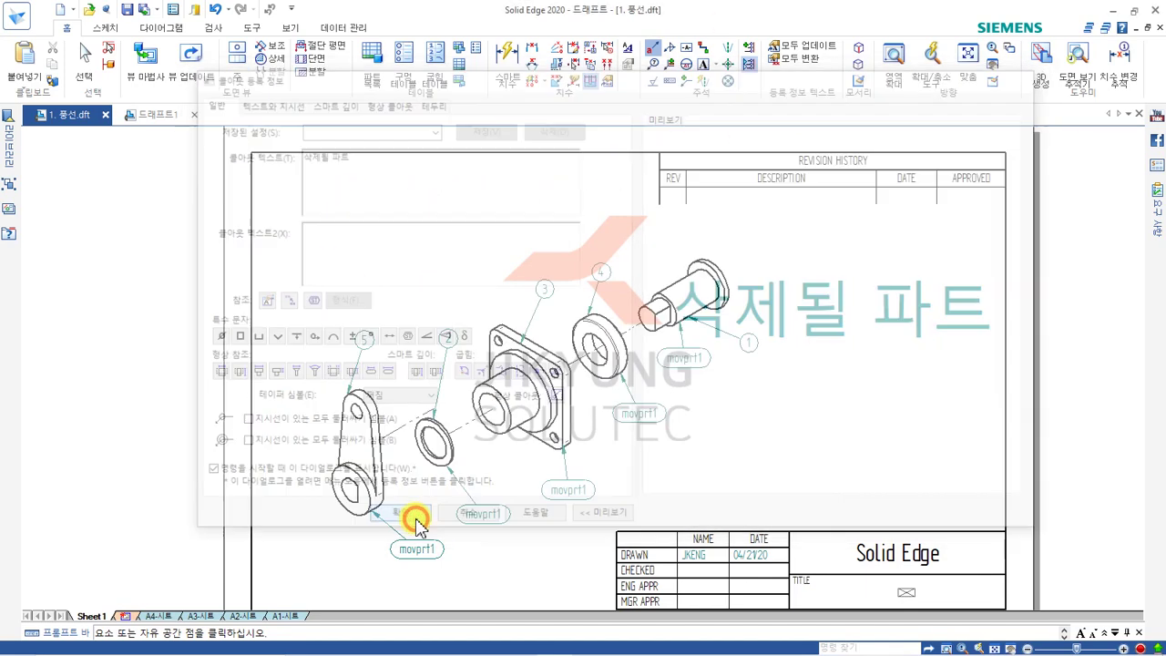
# Attach the callout to the shaft's round flange edge with a leader and break line, placing the text above the line (위)
pyautogui.click(728, 141)
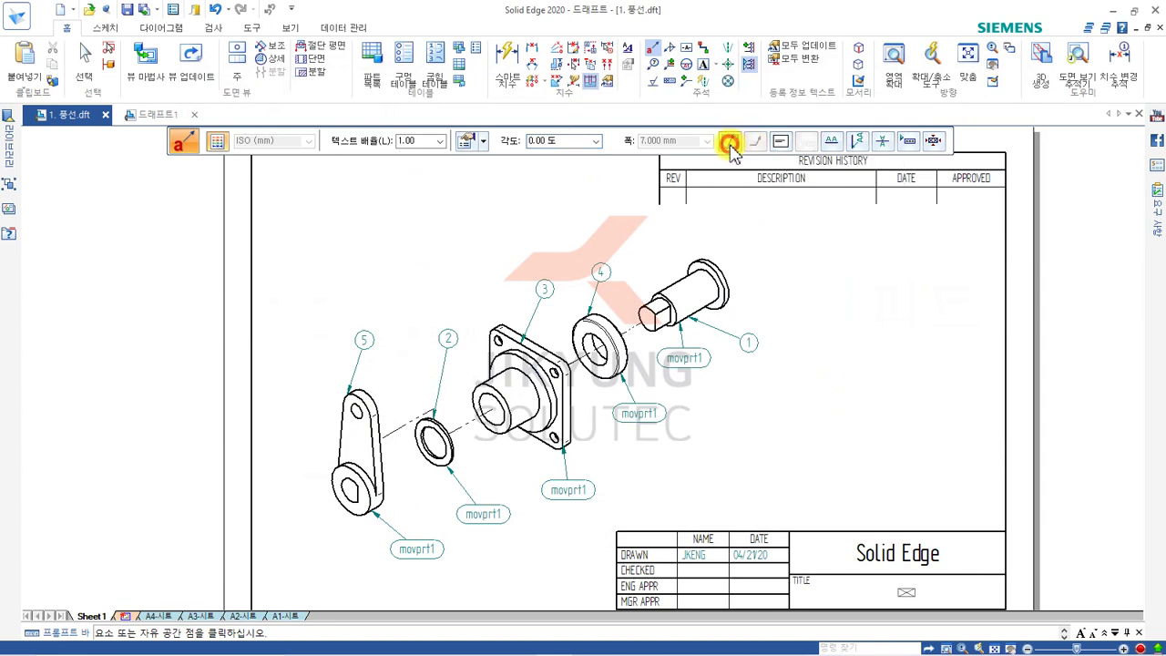
pyautogui.click(754, 141)
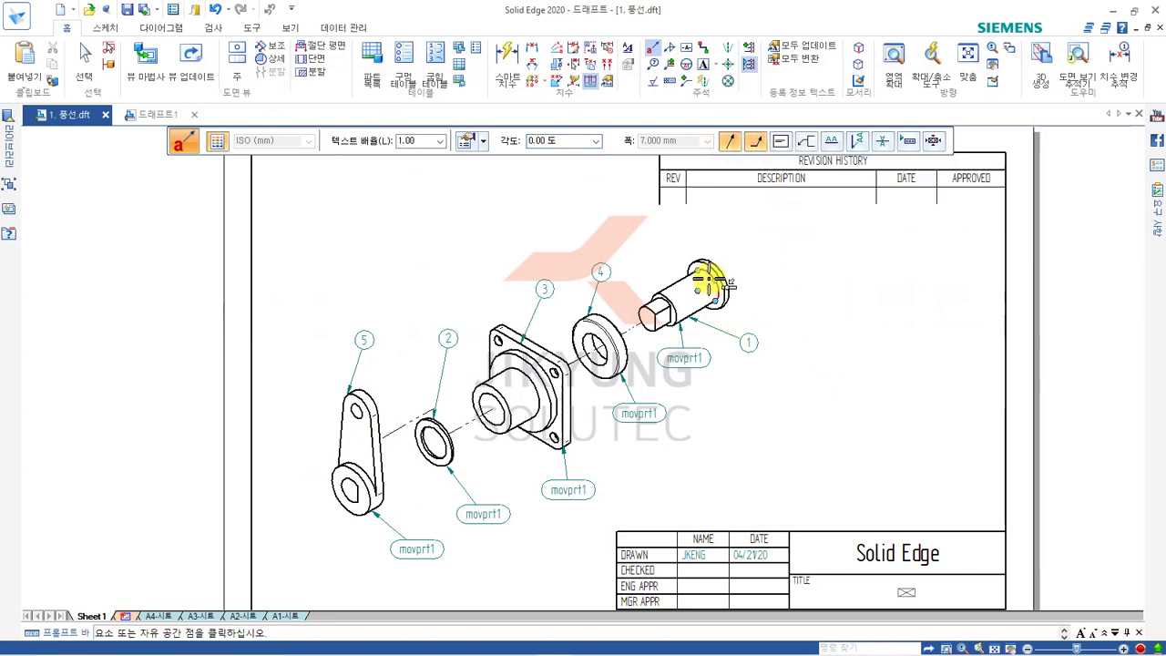
pyautogui.click(707, 260)
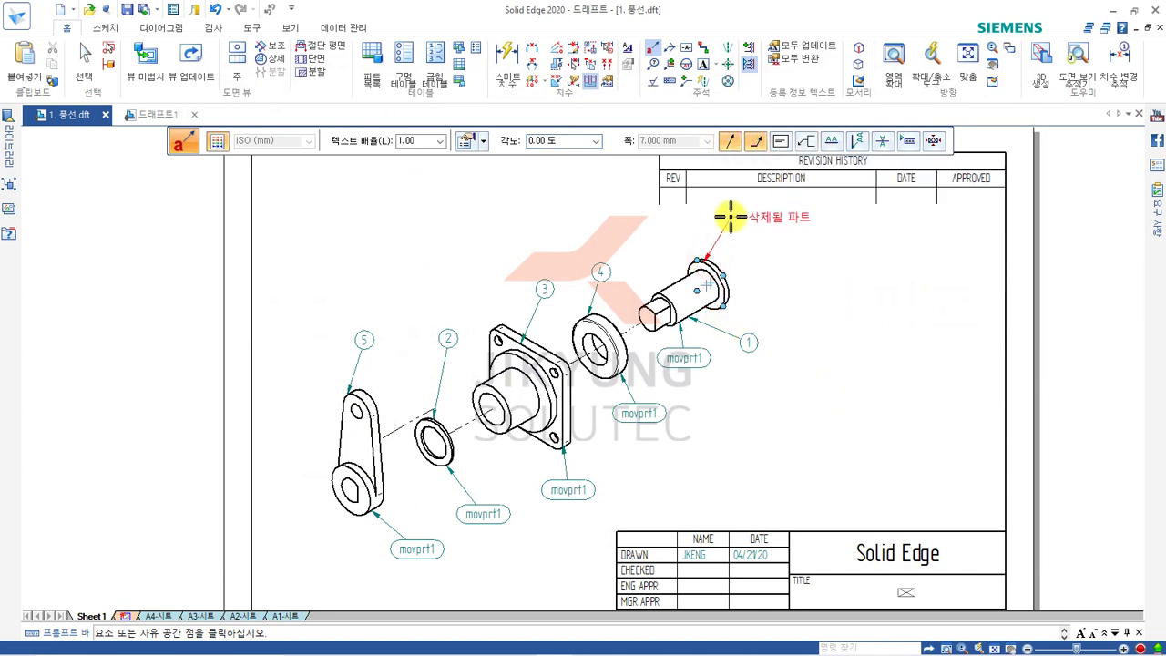
pyautogui.click(806, 142)
pyautogui.click(818, 176)
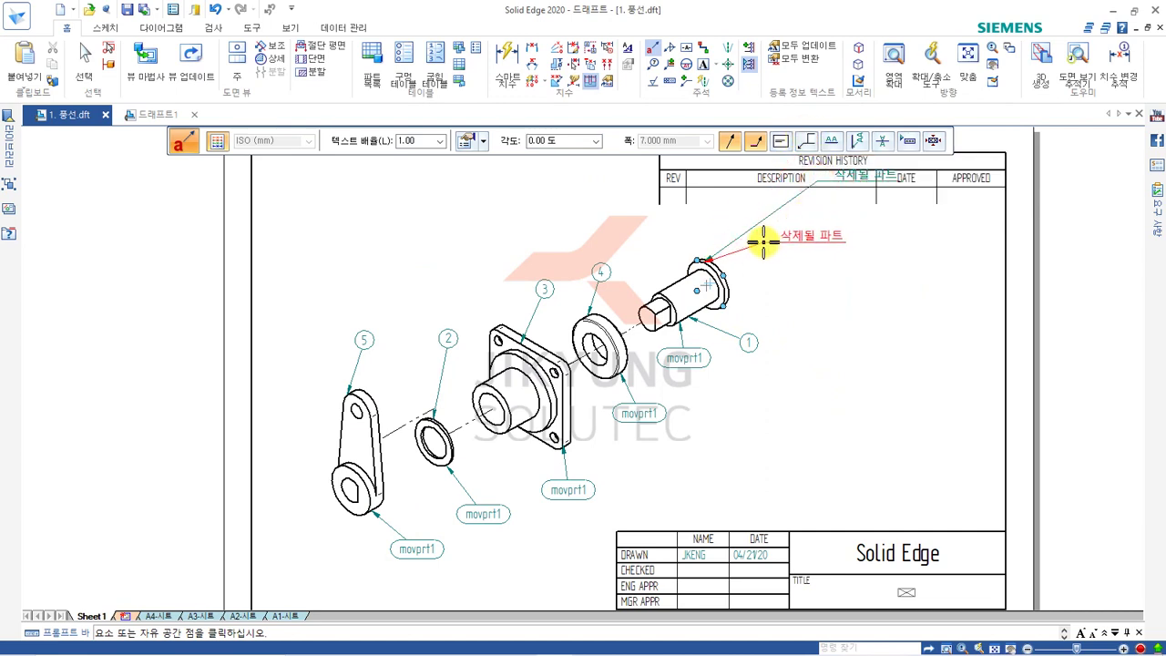
pyautogui.click(745, 222)
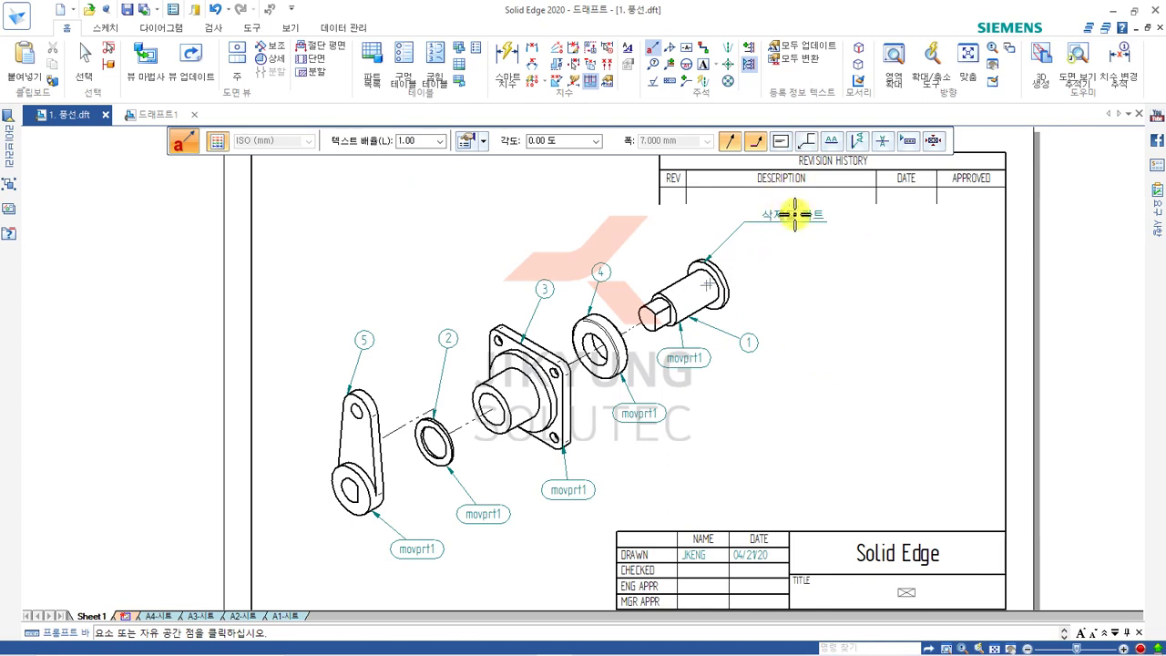
pyautogui.click(806, 142)
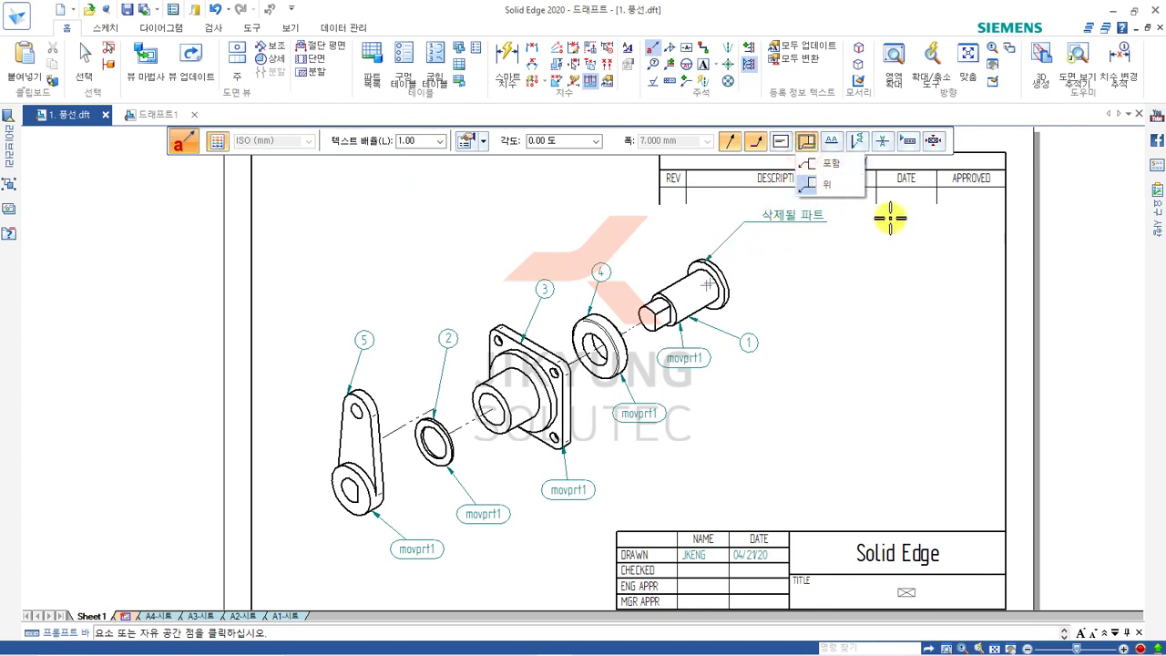
pyautogui.click(83, 59)
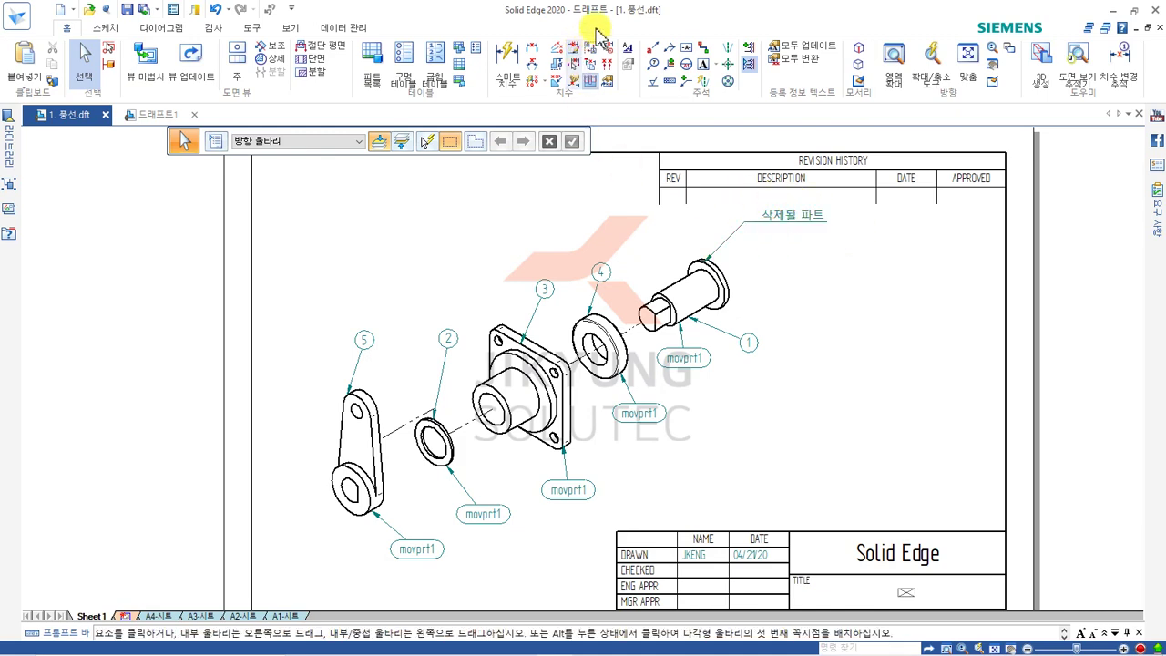
# Start a new callout whose text is the active document's document number property, %{문서 번호}
pyautogui.click(655, 59)
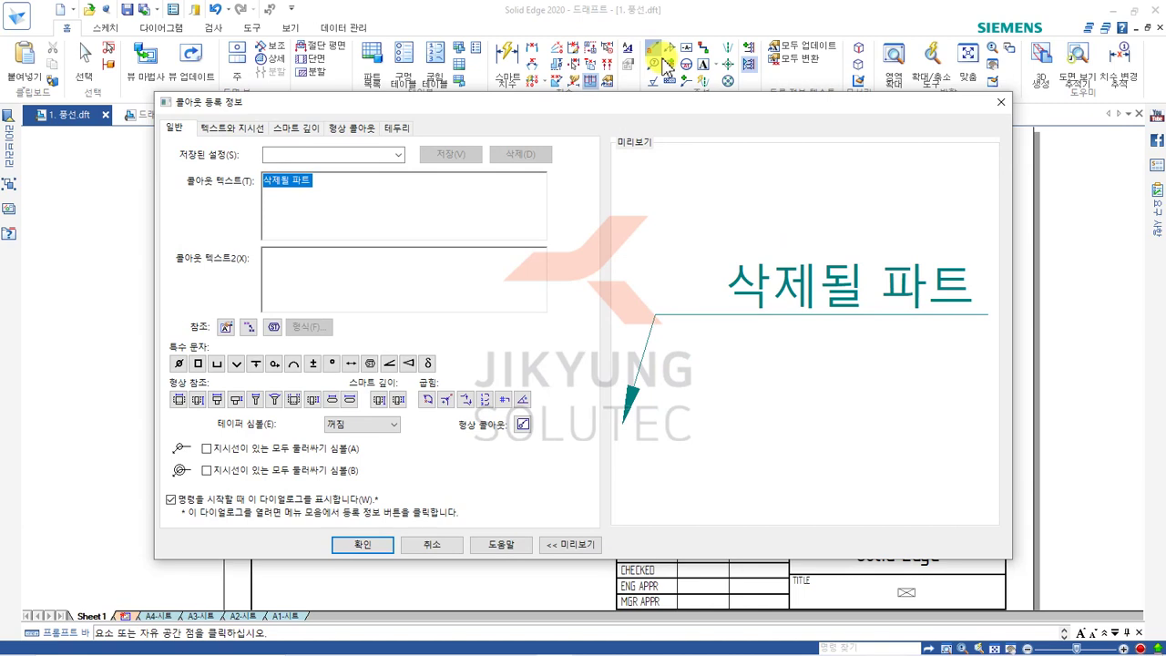
pyautogui.click(225, 326)
pyautogui.moveTo(593, 147); pyautogui.dragTo(615, 140)
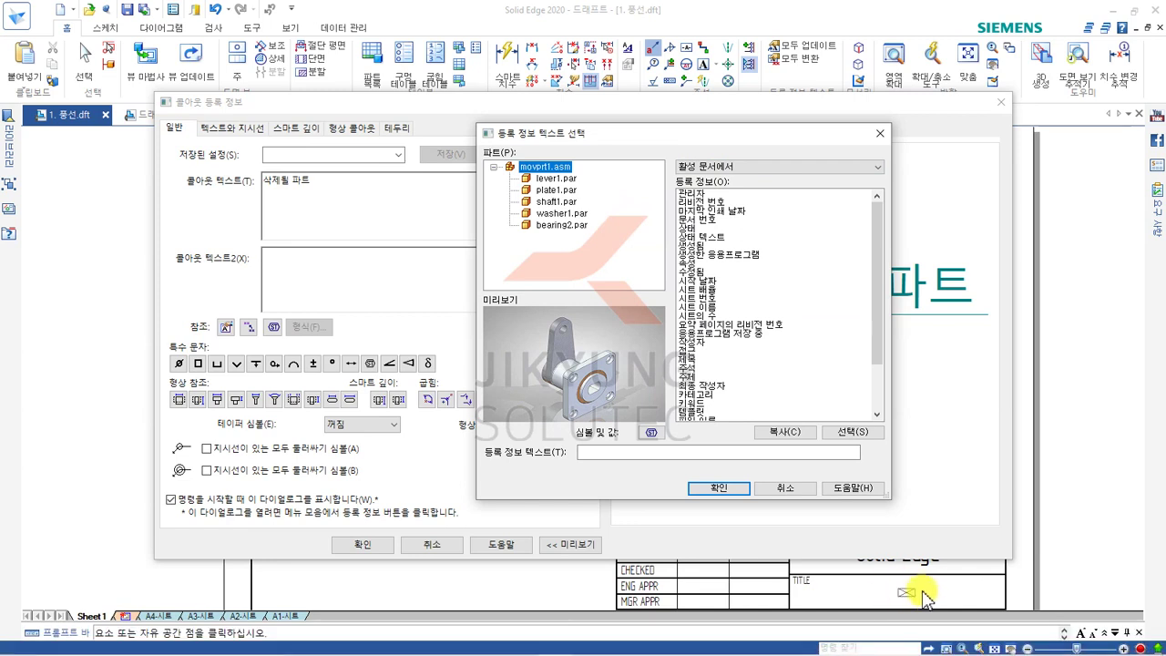
pyautogui.click(703, 221)
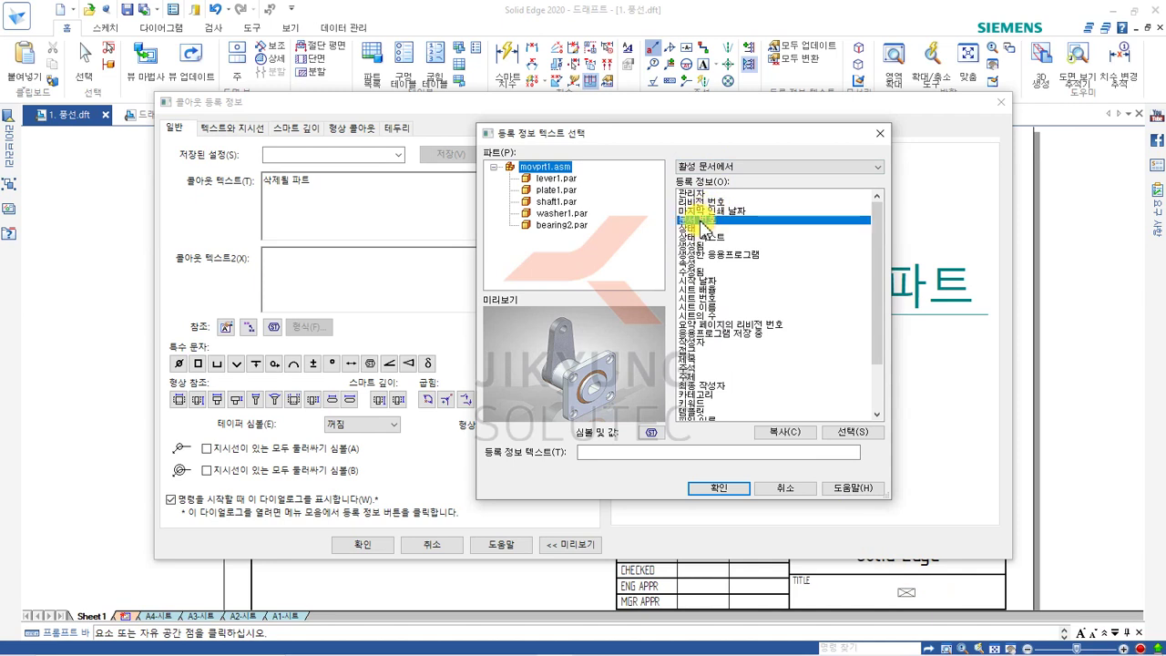
pyautogui.click(852, 435)
pyautogui.click(720, 488)
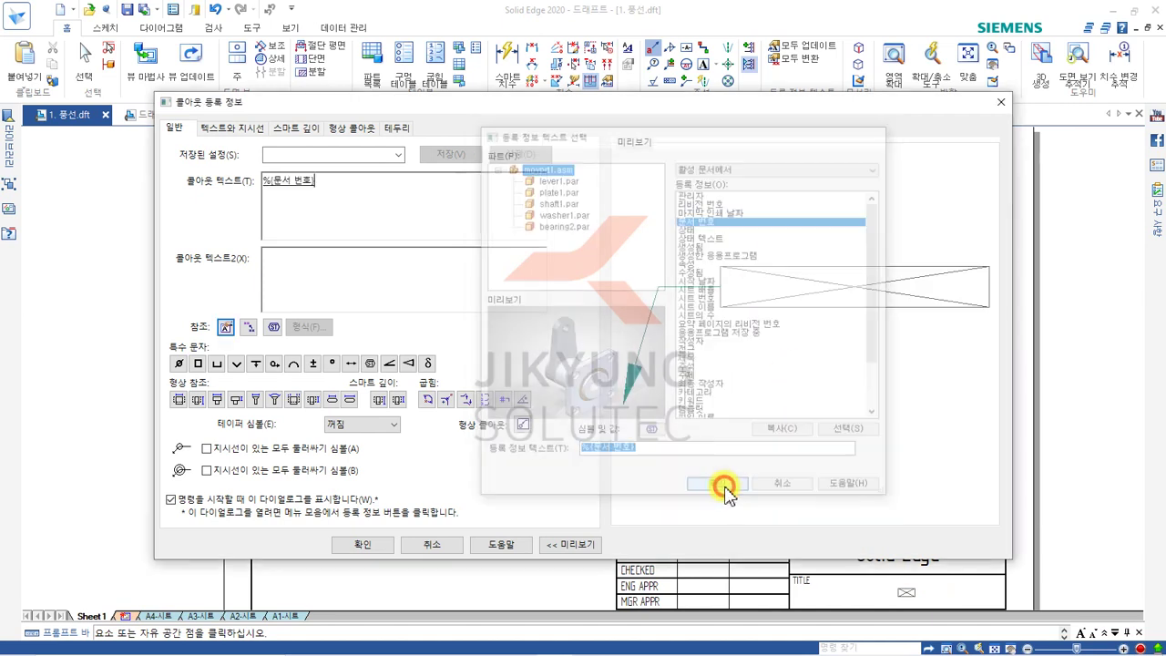
pyautogui.click(364, 546)
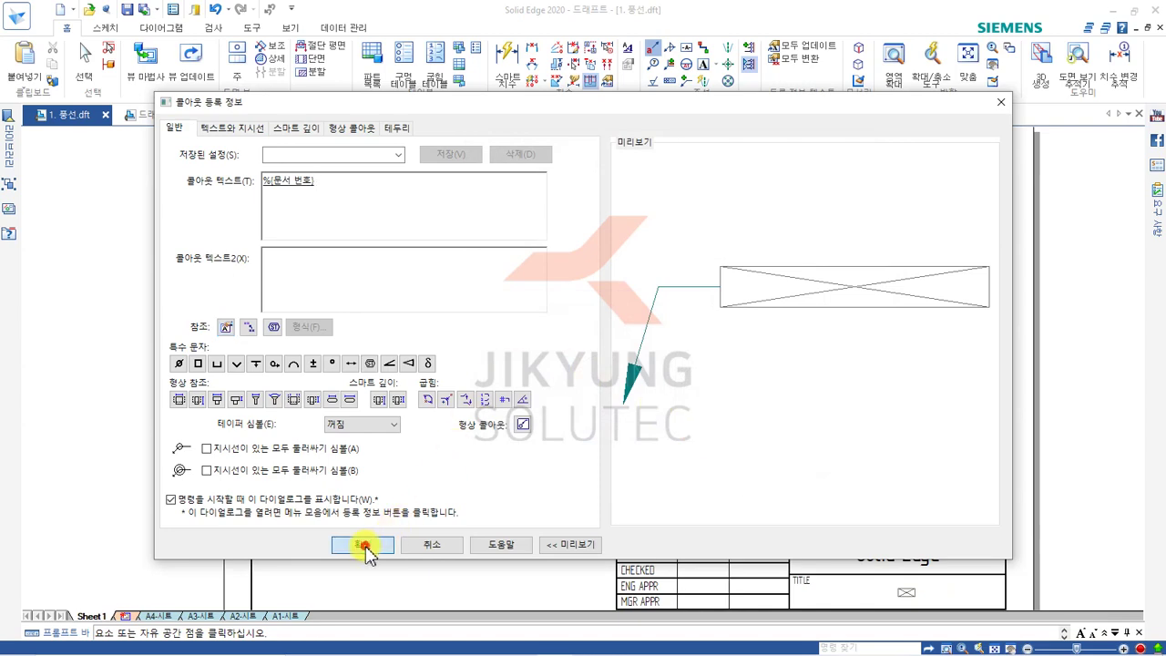
# Turn off the document number callout's leader, try it over the title block's DWG NO field, and leave the command without placing it
pyautogui.click(730, 140)
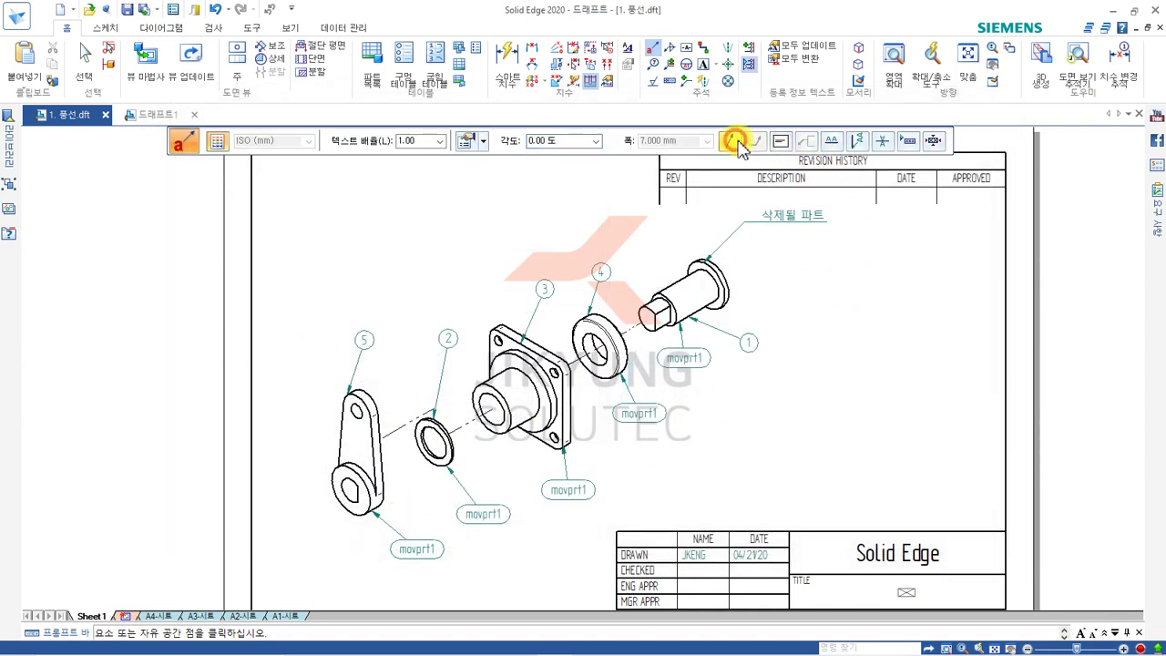
pyautogui.moveTo(879, 446); pyautogui.dragTo(832, 247, button='middle')
pyautogui.scroll(5, 832, 247)
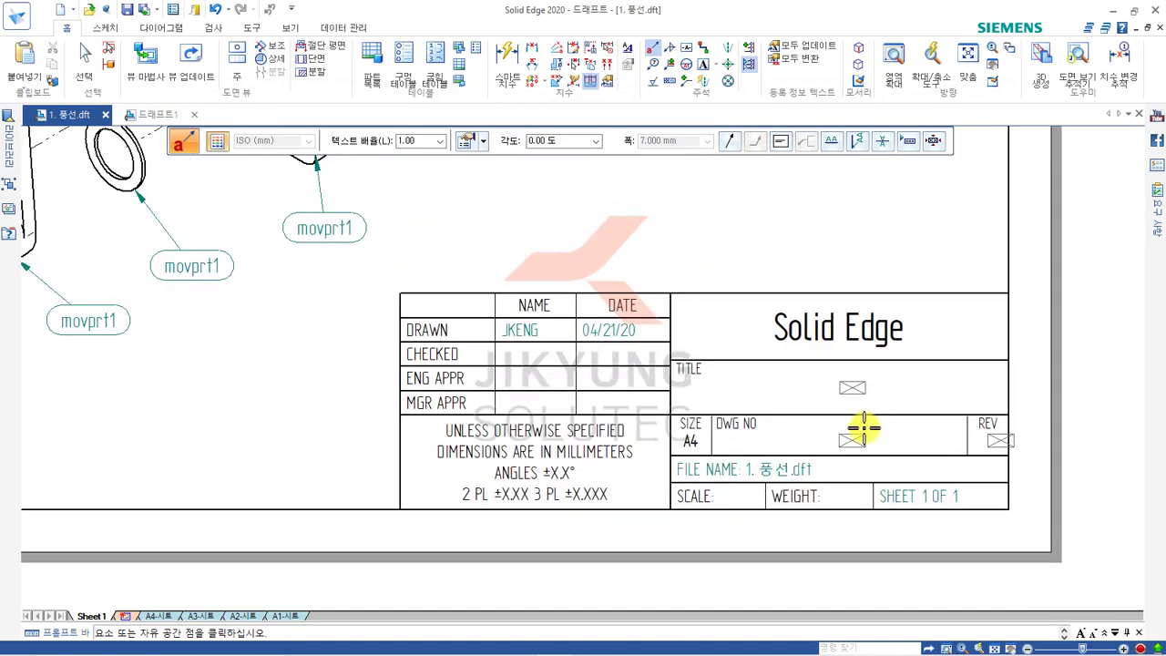
pyautogui.moveTo(932, 357)
pyautogui.mouseDown(button='middle')
pyautogui.moveTo(1010, 377)
pyautogui.moveTo(964, 444)
pyautogui.mouseUp(button='middle')
pyautogui.scroll(-3, 963, 445)
pyautogui.scroll(5, 814, 395)
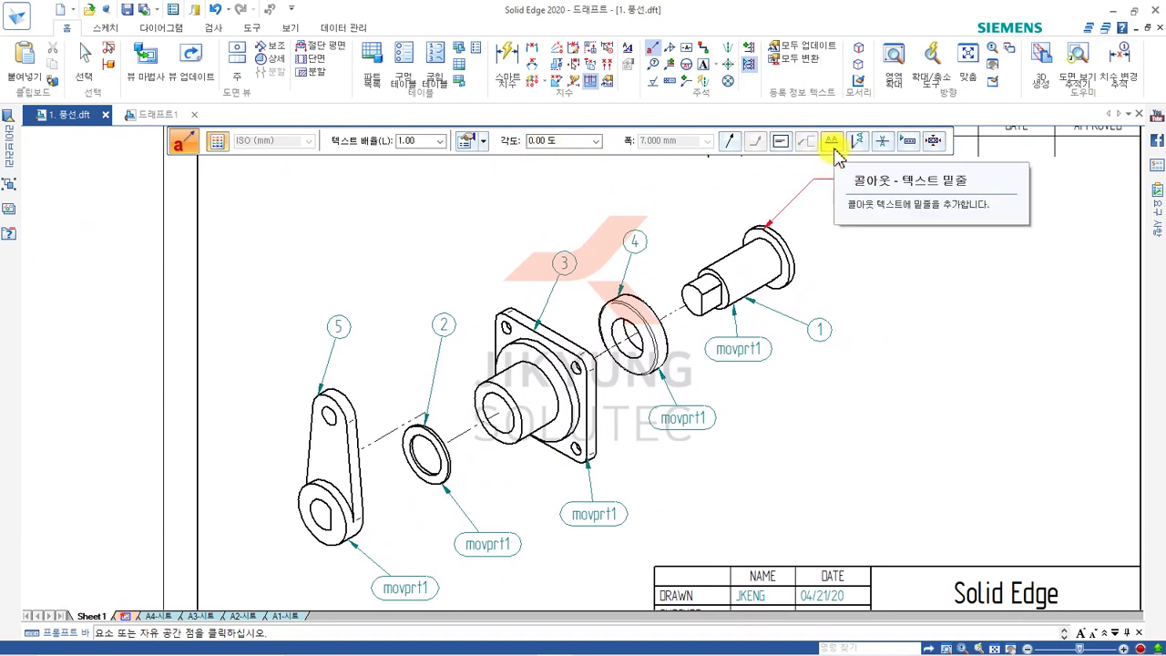
pyautogui.moveTo(892, 203); pyautogui.dragTo(822, 265, button='middle')
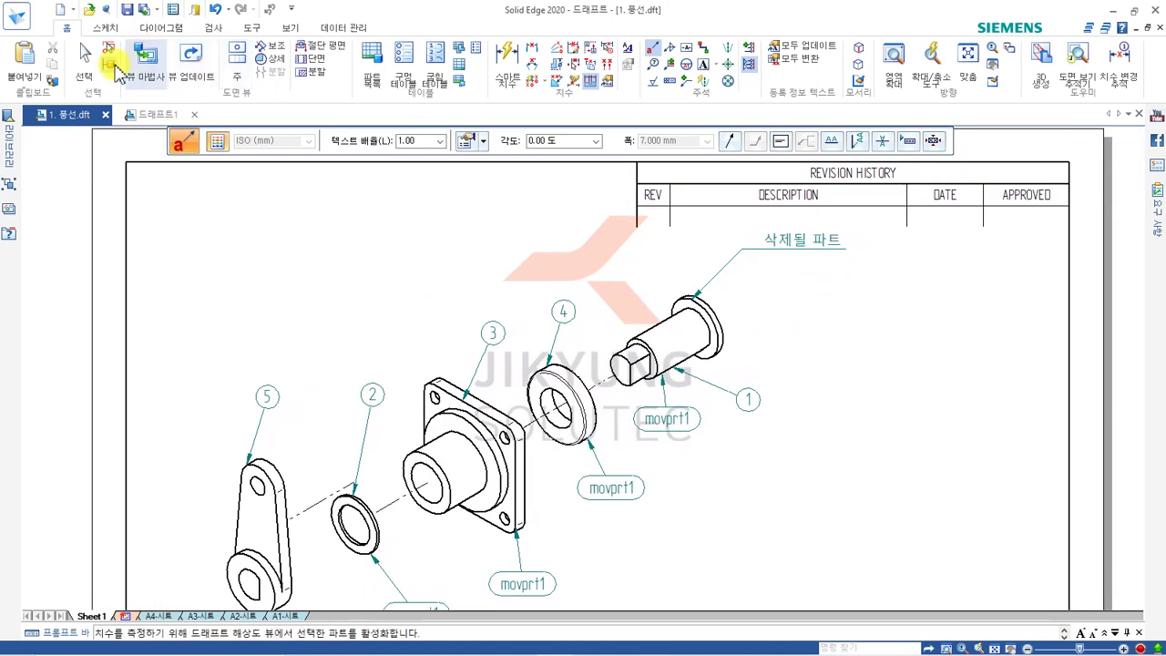
pyautogui.click(80, 56)
# Open the properties of the "삭제될 파트" callout and examine its general, text and leader, smart depth and feature callout settings
pyautogui.click(763, 248)
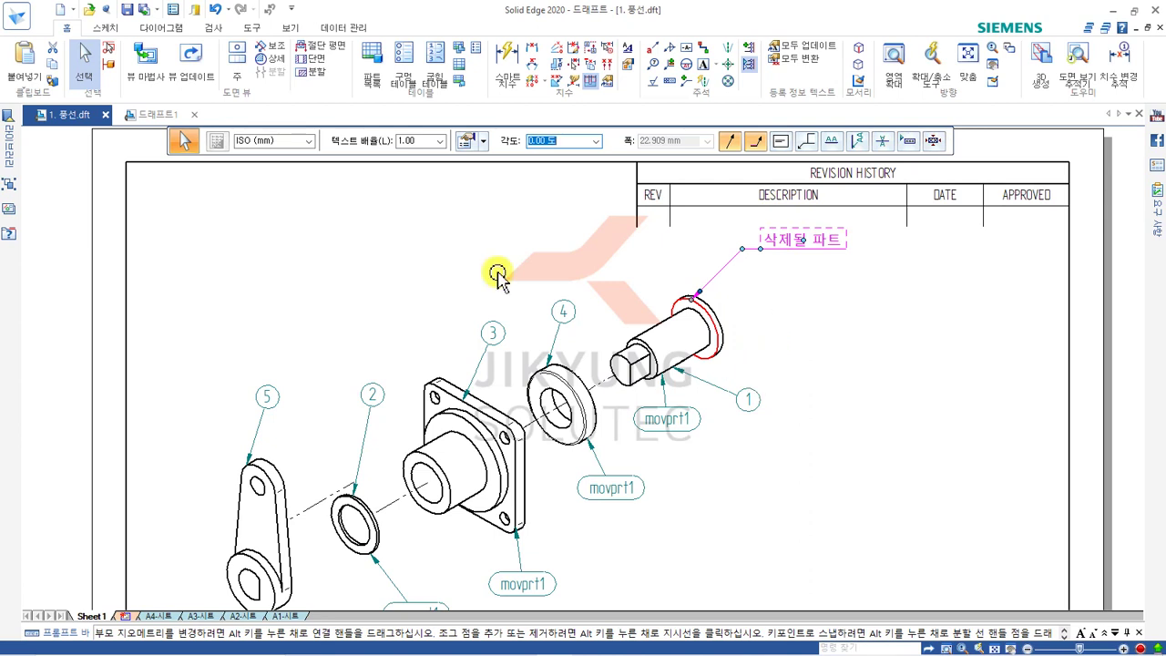
pyautogui.click(464, 141)
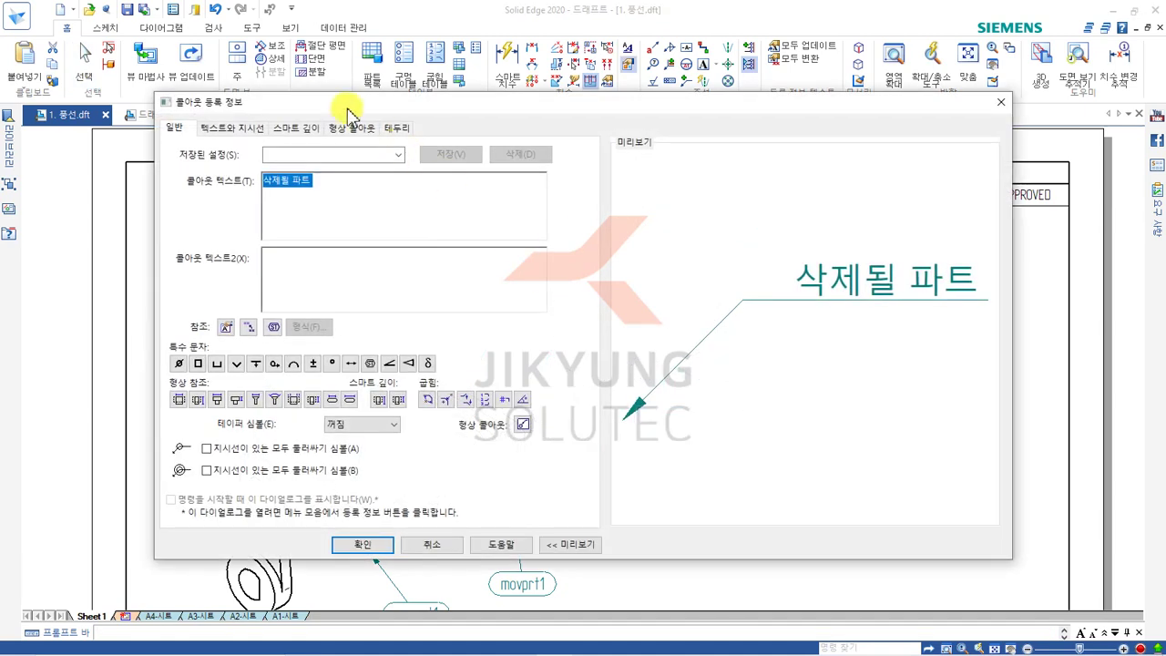
pyautogui.moveTo(344, 102); pyautogui.dragTo(403, 87)
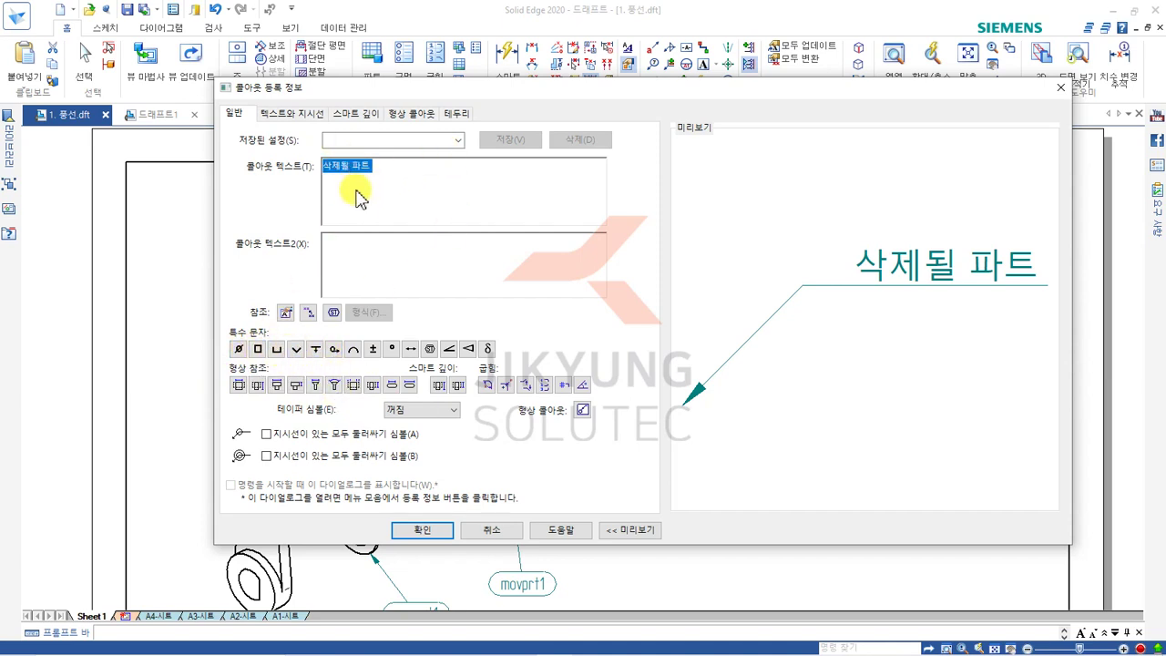
pyautogui.click(284, 116)
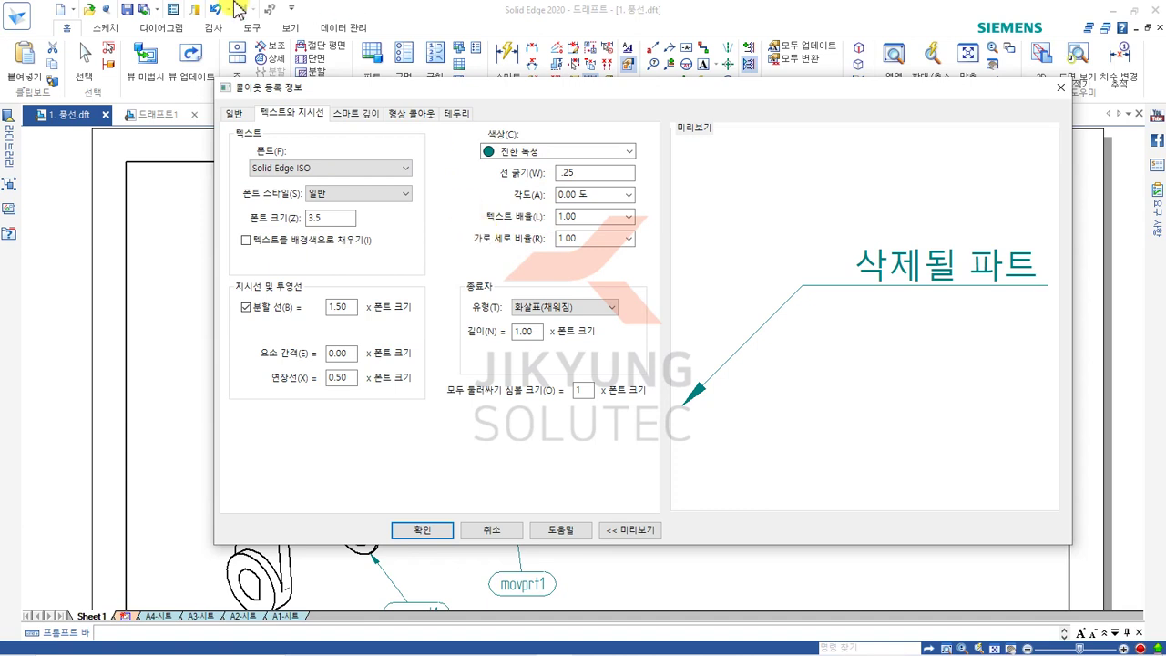
pyautogui.click(361, 116)
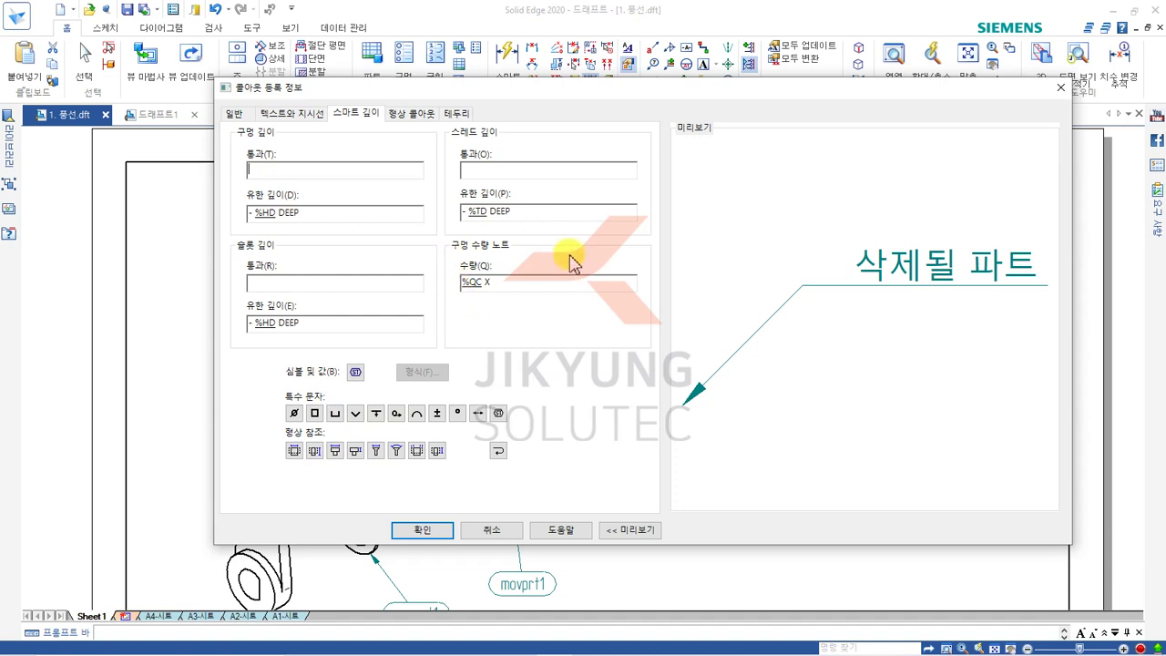
pyautogui.click(415, 116)
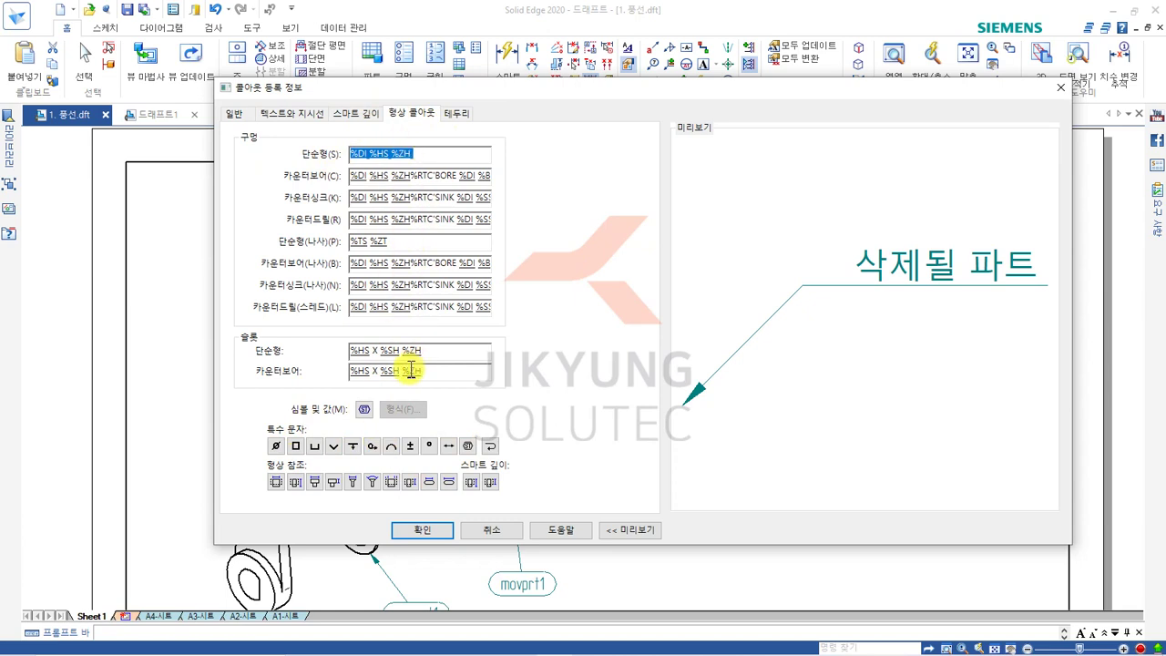
pyautogui.click(239, 115)
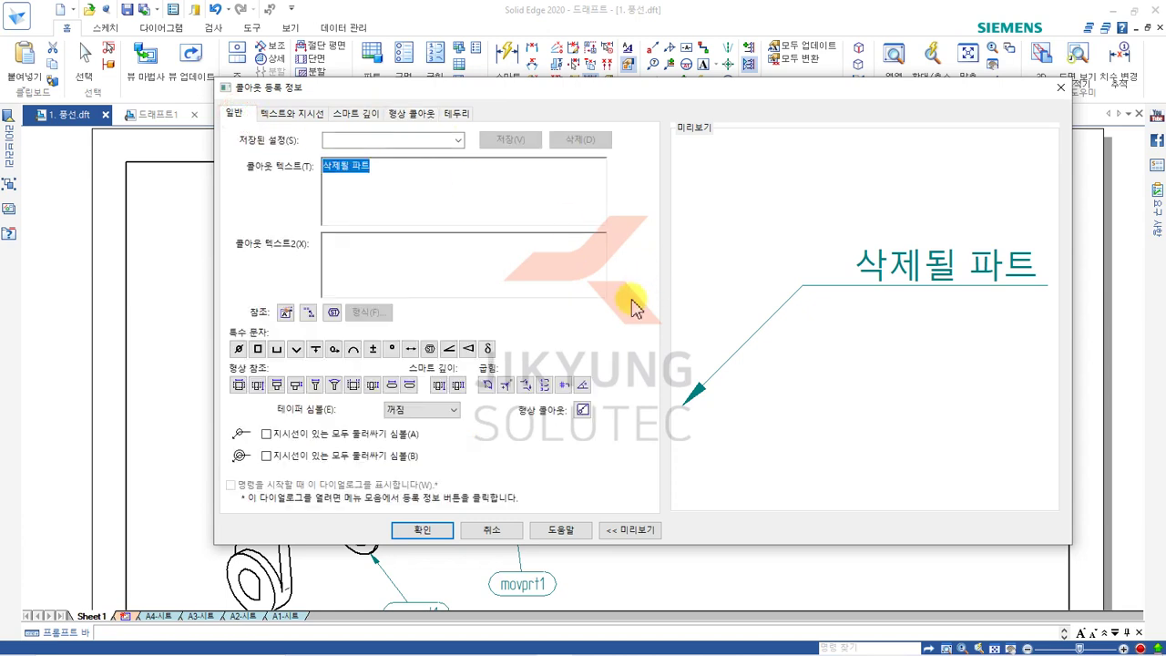
# Replace the shaft callout's text with the feature callout reference %HC, apply it, and delete the callout from the drawing
pyautogui.click(582, 409)
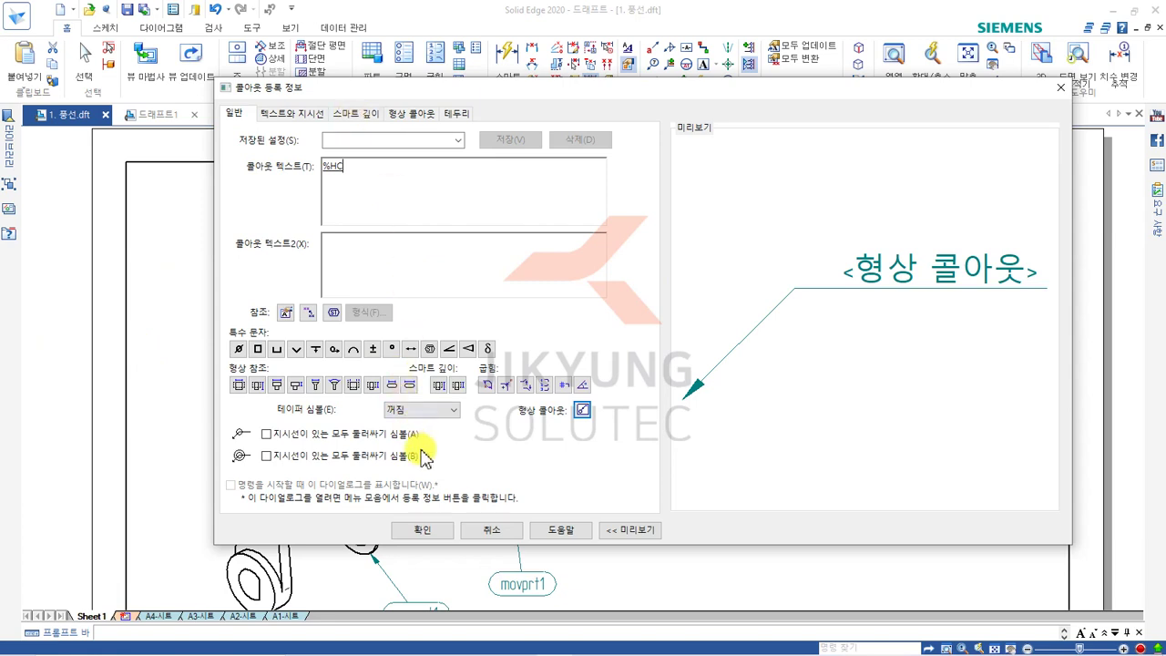
pyautogui.click(428, 532)
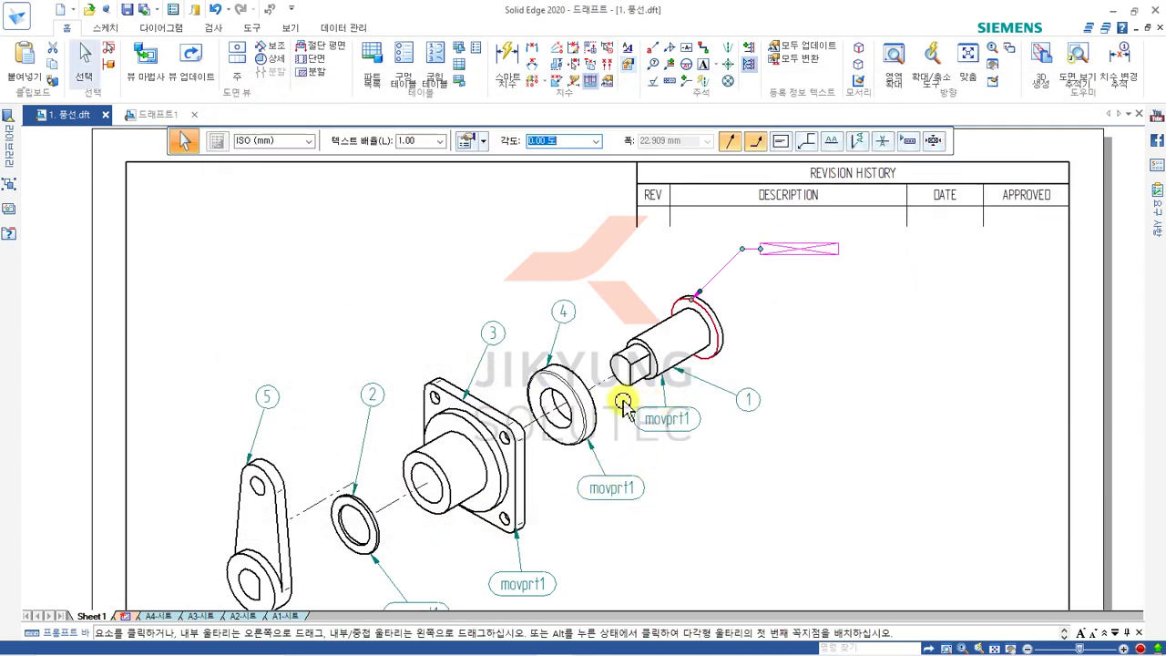
pyautogui.scroll(-2, 637, 391)
pyautogui.scroll(2, 710, 293)
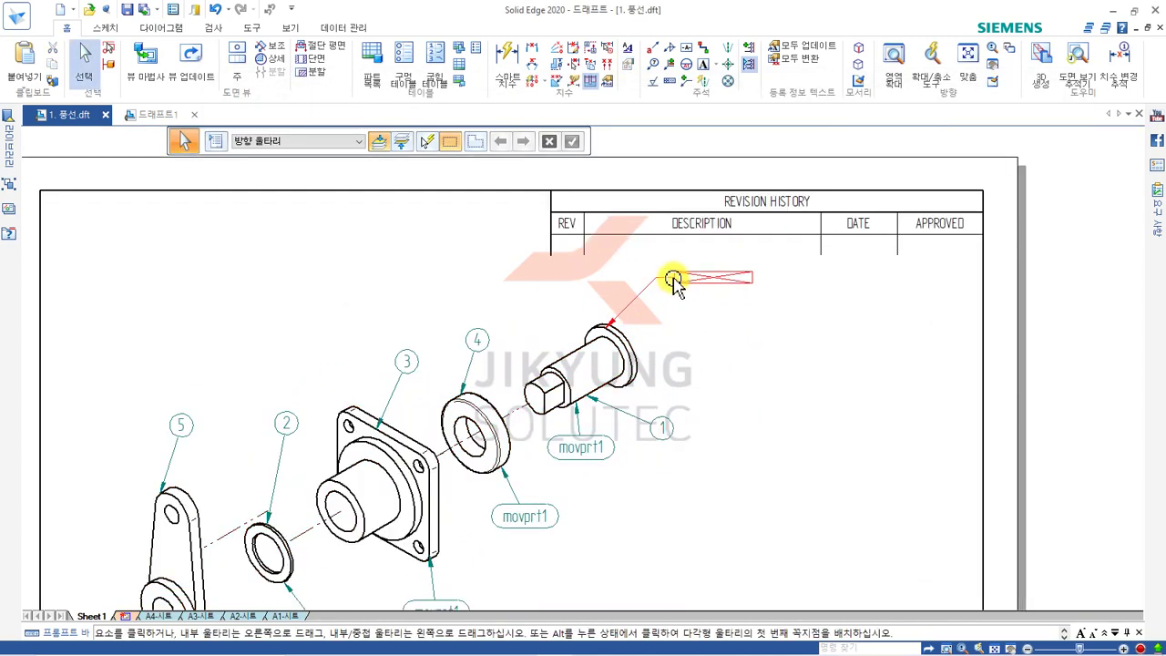
pyautogui.click(674, 282)
pyautogui.press('Escape')
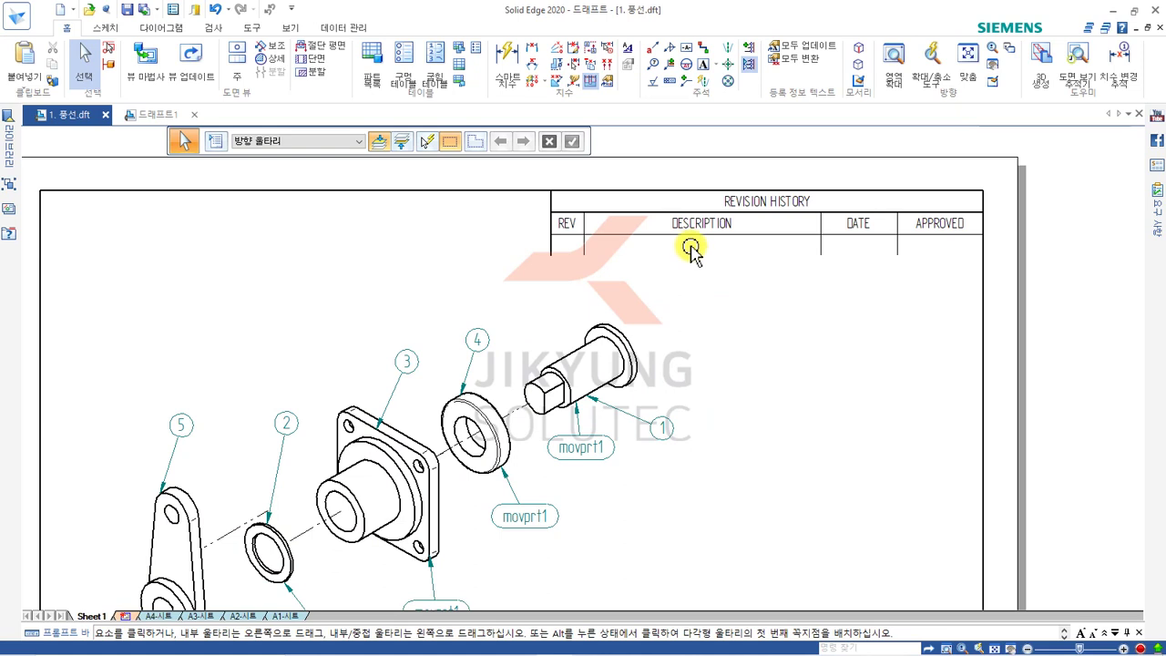
# Bring up the sketching commands for the drawing
pyautogui.click(105, 28)
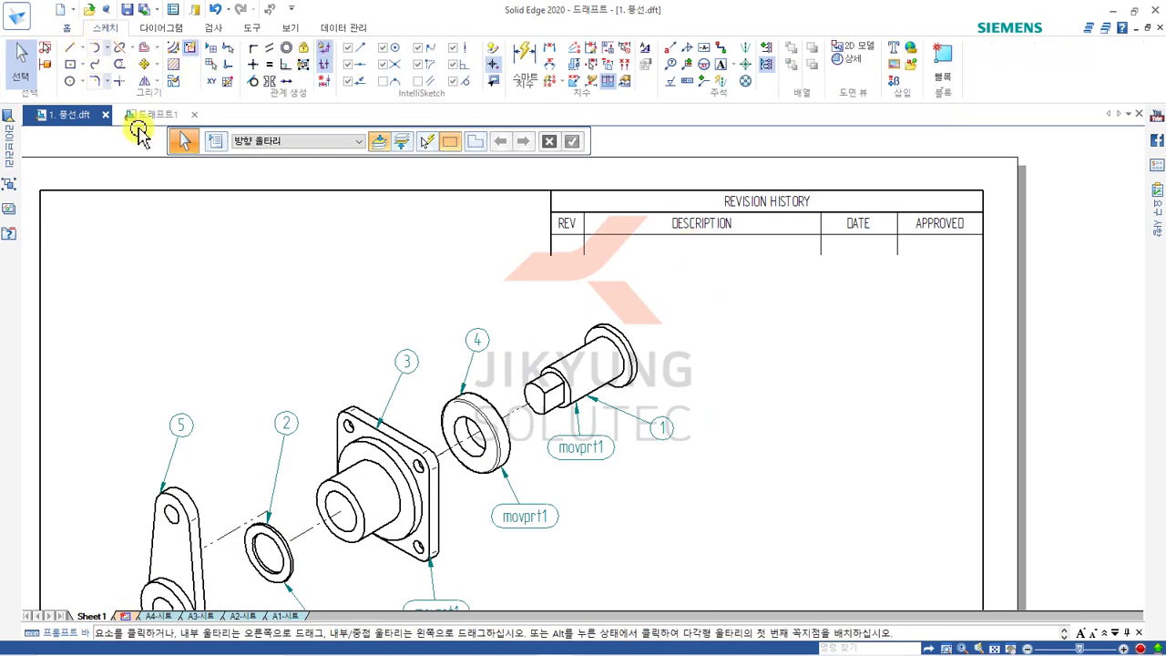